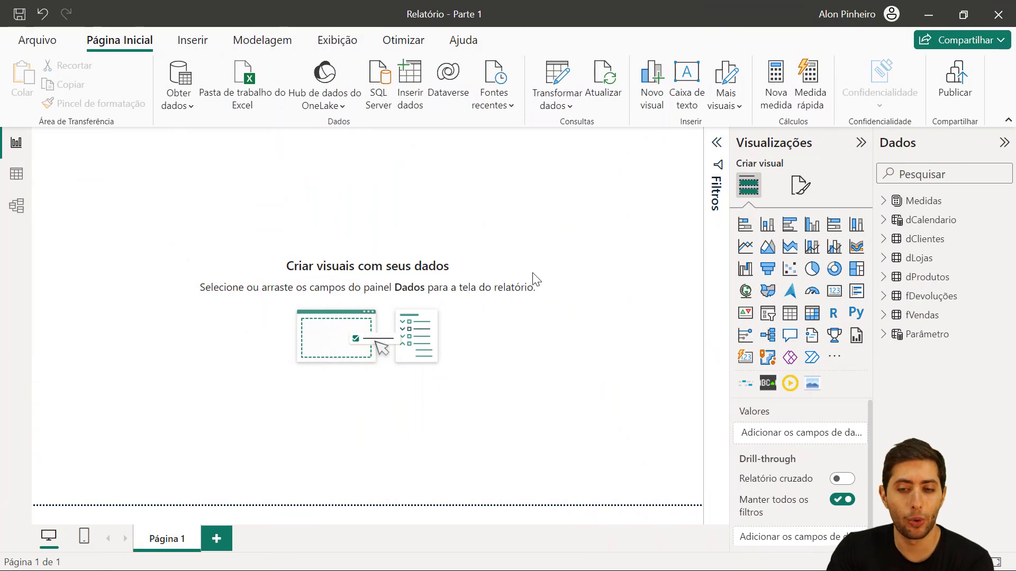
Add a map visual to the report page and set its Localização to the Continente field from dLojas.
click(745, 293)
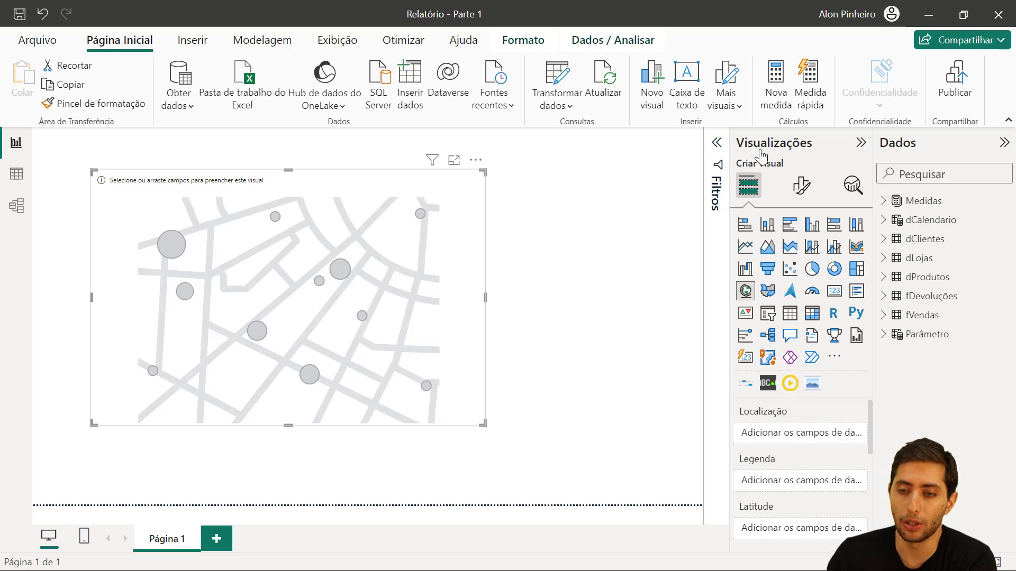
click(885, 263)
drag(942, 277, 822, 435)
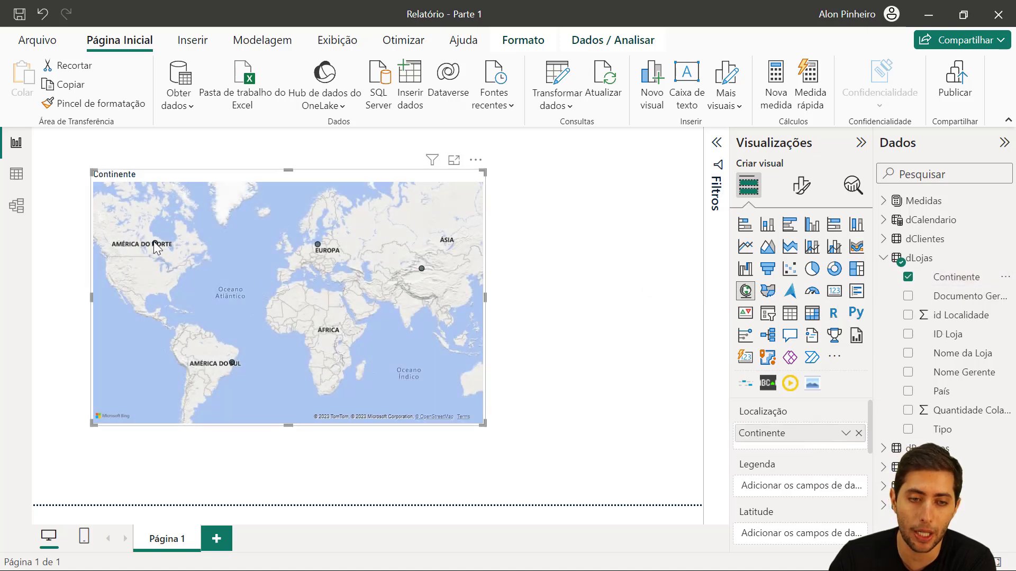
mouse_move(157, 244)
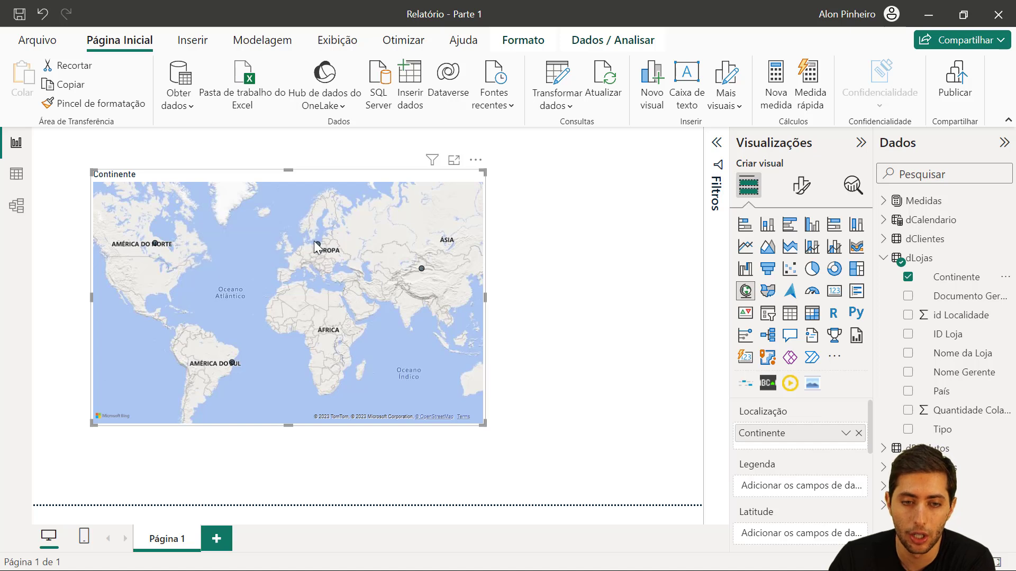
mouse_move(319, 247)
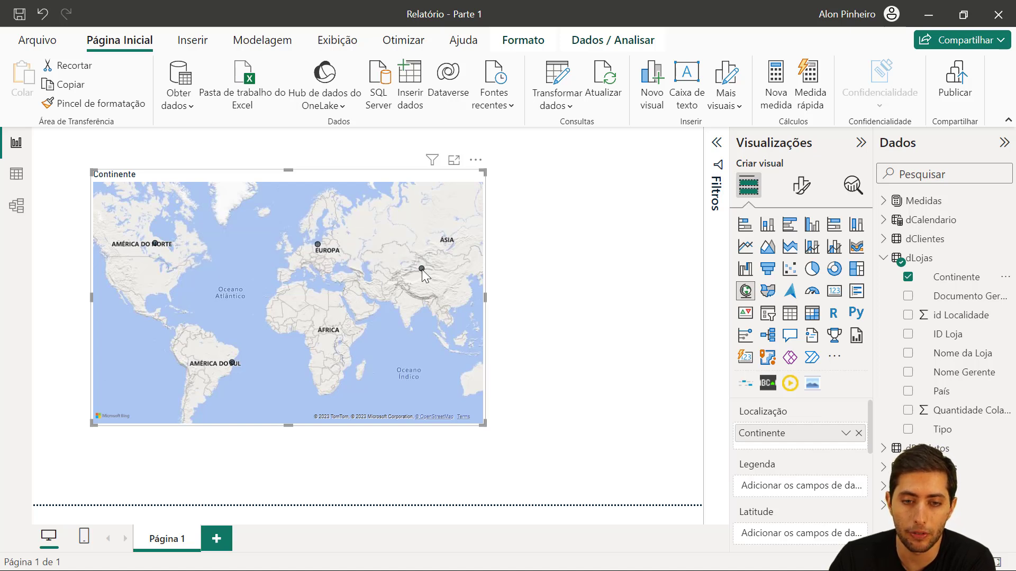
mouse_move(422, 269)
Set the map's Tamanho da bolha to the Lucro Total measure from the Medidas table.
scroll(786, 453, down, 2)
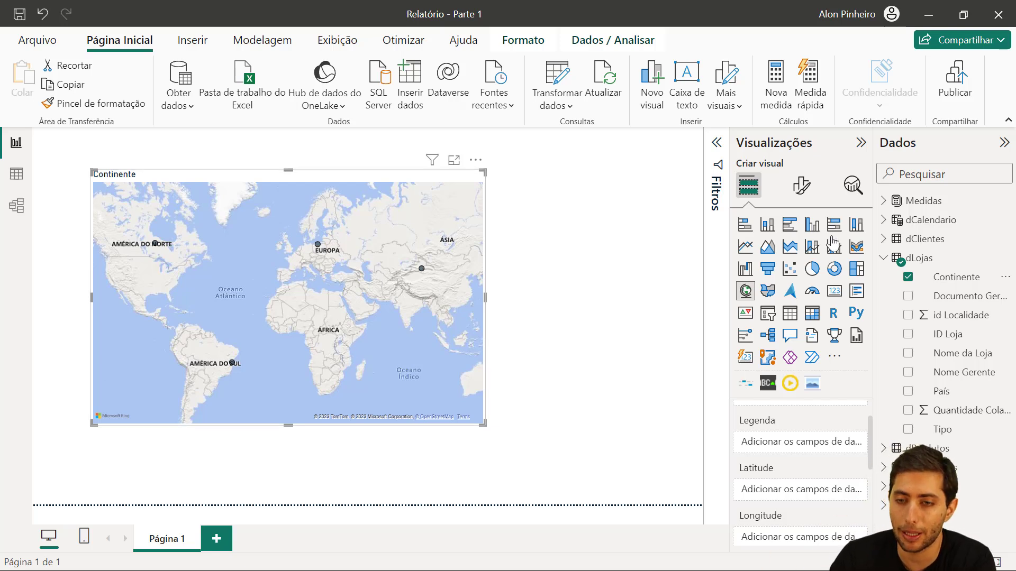
click(884, 201)
scroll(944, 289, down, 5)
scroll(944, 288, down, 3)
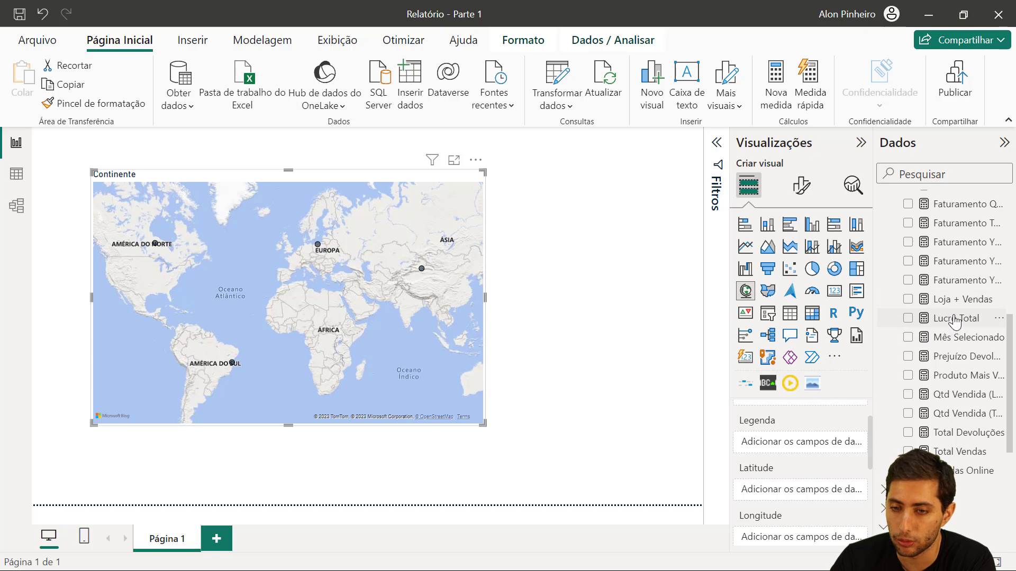
scroll(783, 468, up, 2)
scroll(783, 469, down, 4)
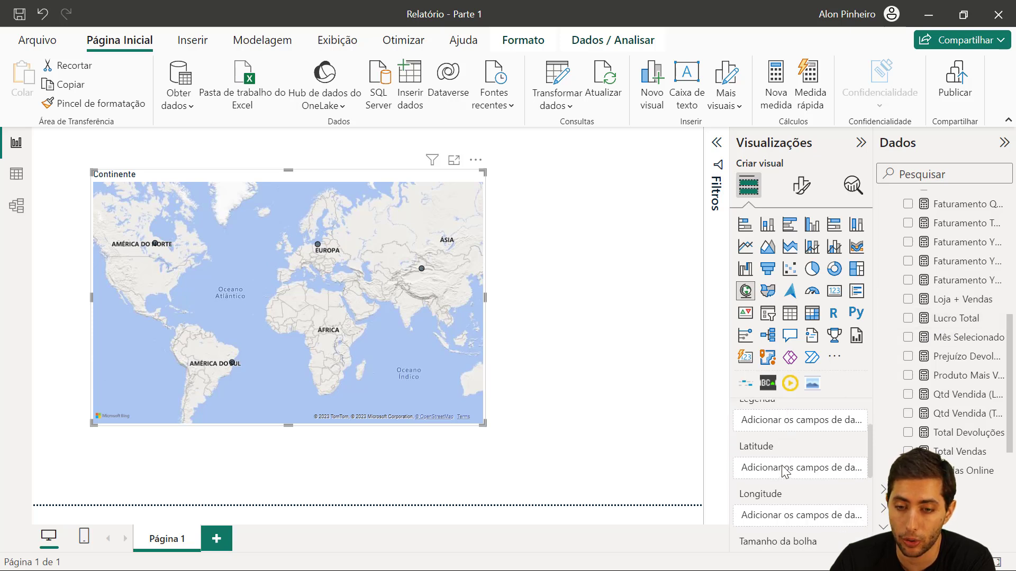
scroll(783, 469, down, 2)
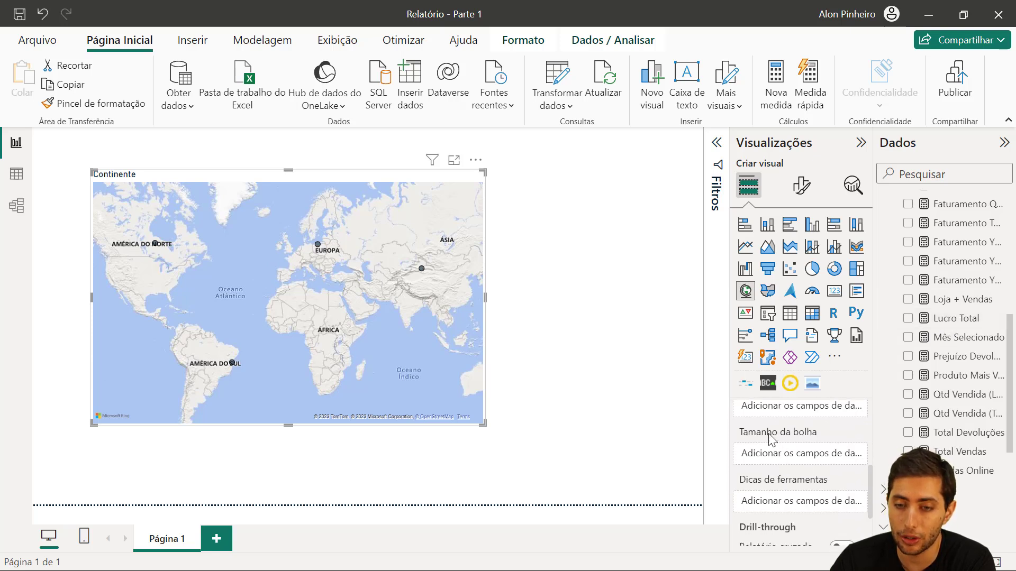
drag(947, 318, 826, 454)
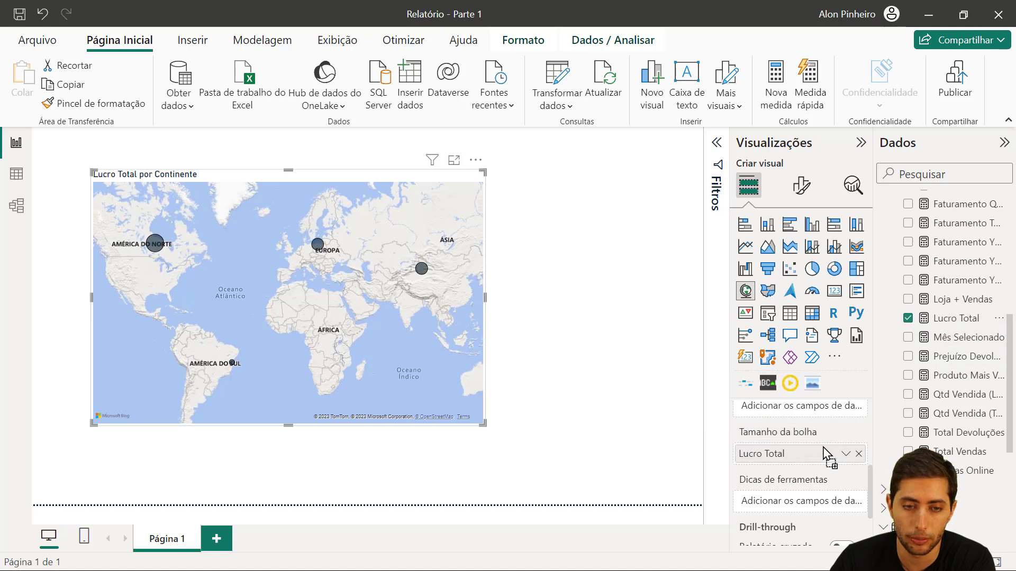
Increase the size of the map's bubbles to 17 in the visual's formatting.
click(804, 191)
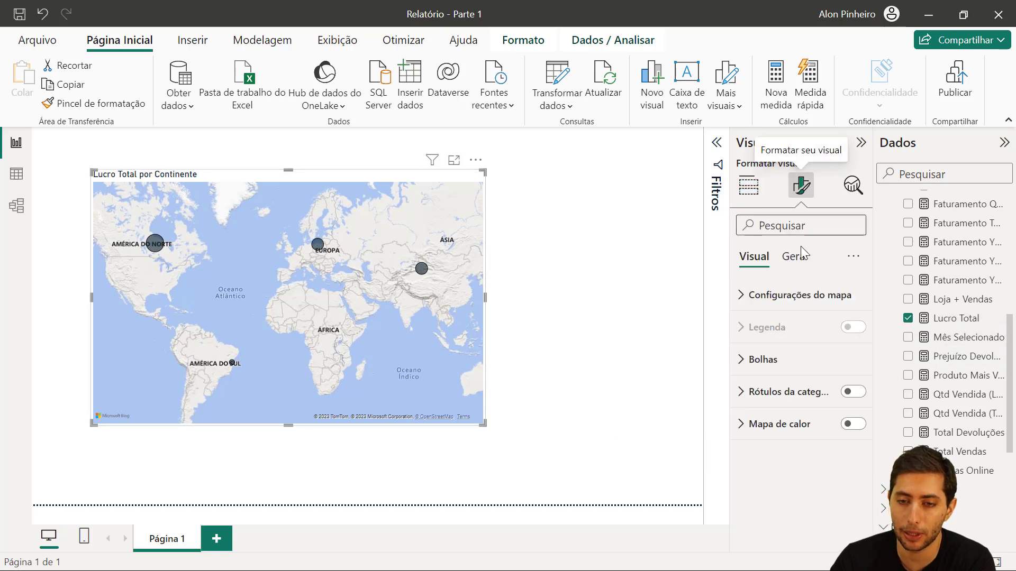
click(774, 360)
scroll(807, 427, down, 2)
drag(803, 405, 816, 405)
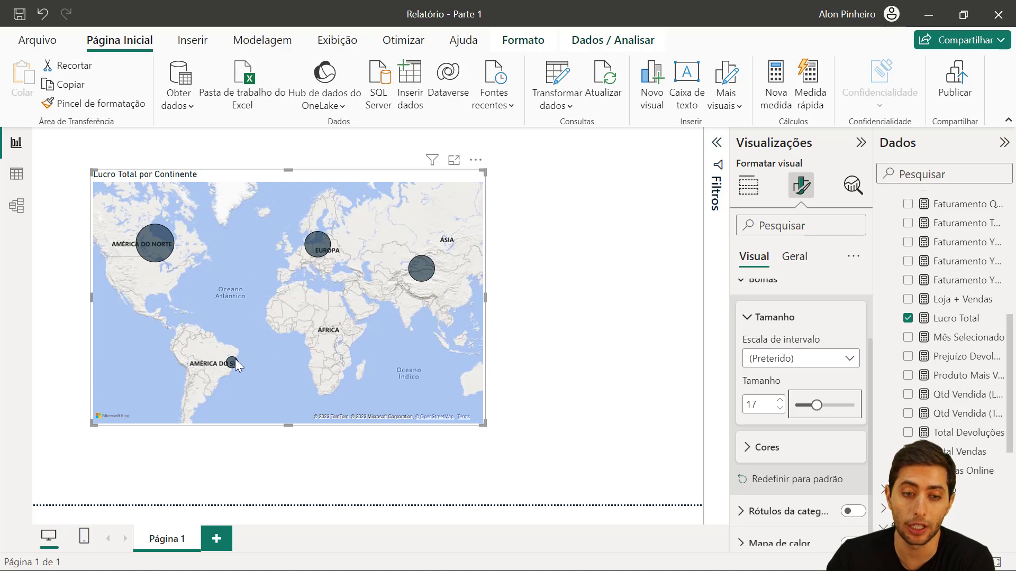
Examine the exact place where the South American bubble is plotted, down to town level on the map.
mouse_move(235, 359)
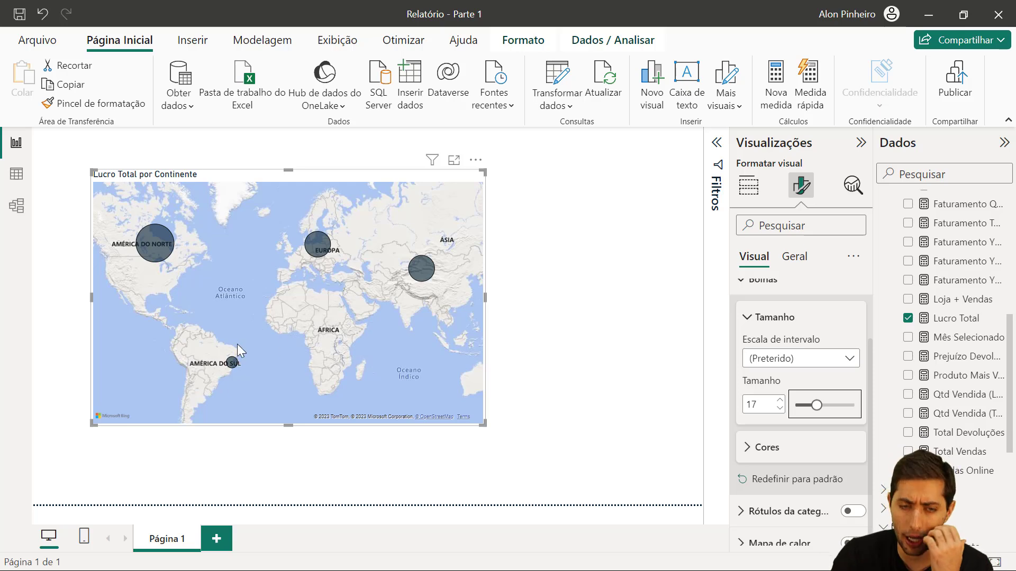
scroll(237, 344, up, 5)
scroll(188, 345, up, 5)
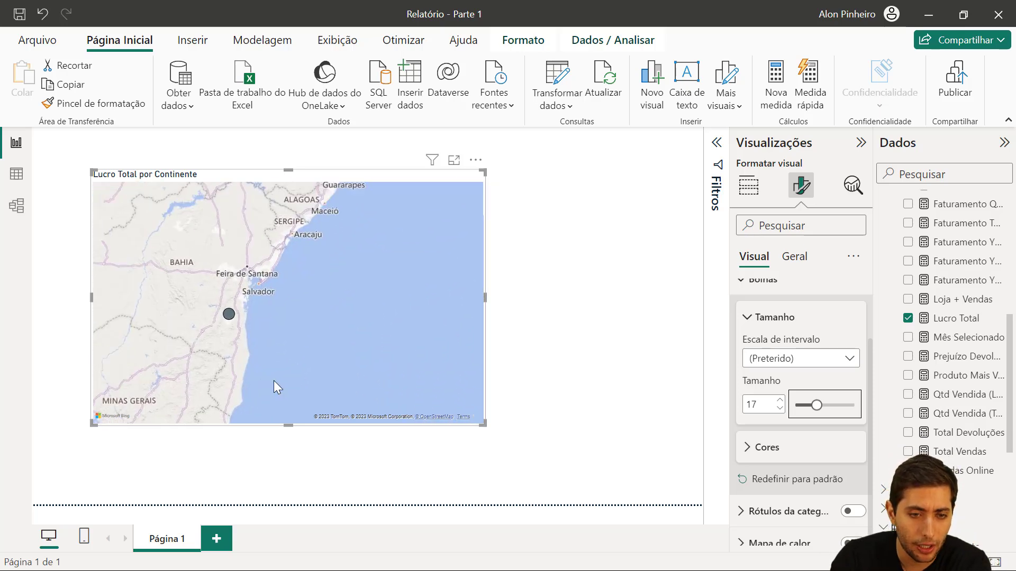
scroll(249, 324, up, 5)
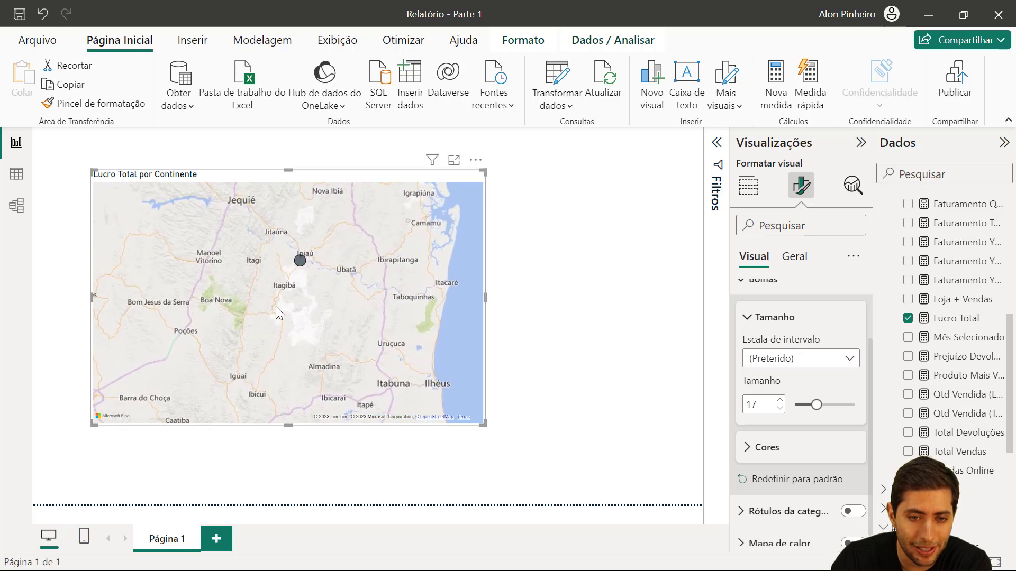
scroll(366, 345, up, 5)
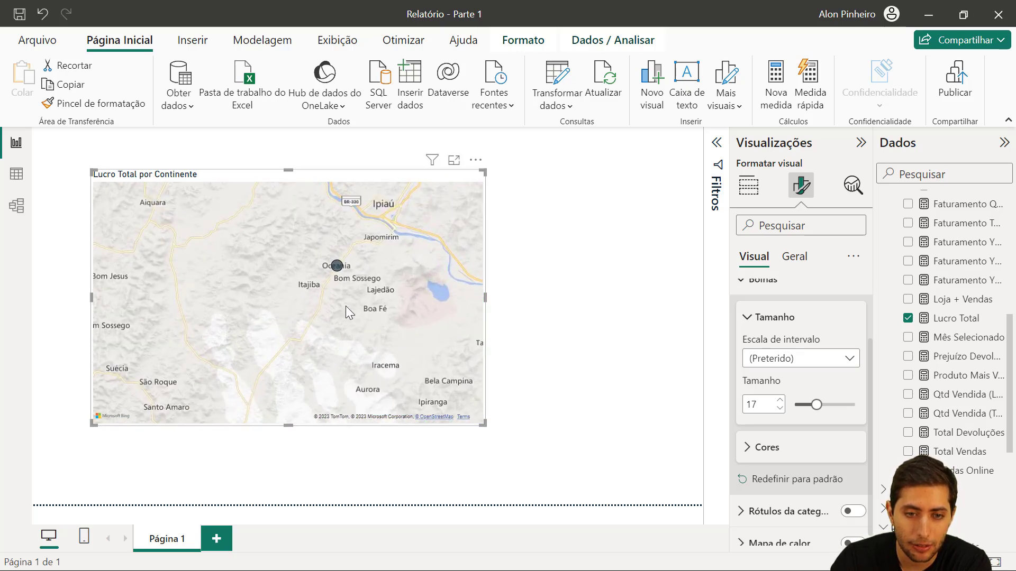
scroll(322, 300, down, 2)
drag(319, 300, 316, 351)
scroll(316, 351, up, 4)
scroll(303, 310, down, 5)
scroll(304, 309, down, 1)
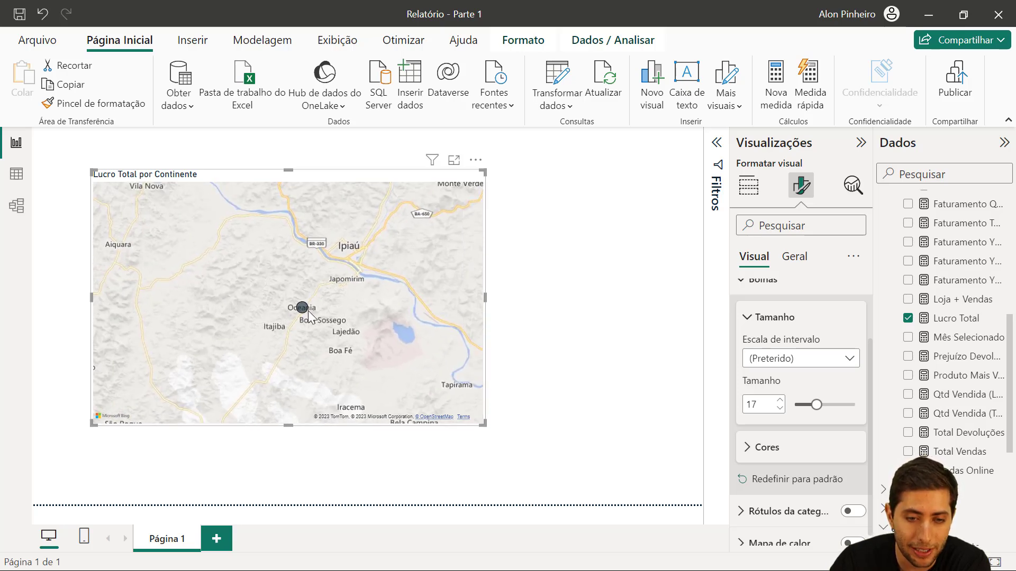
scroll(319, 350, down, 3)
scroll(320, 354, down, 3)
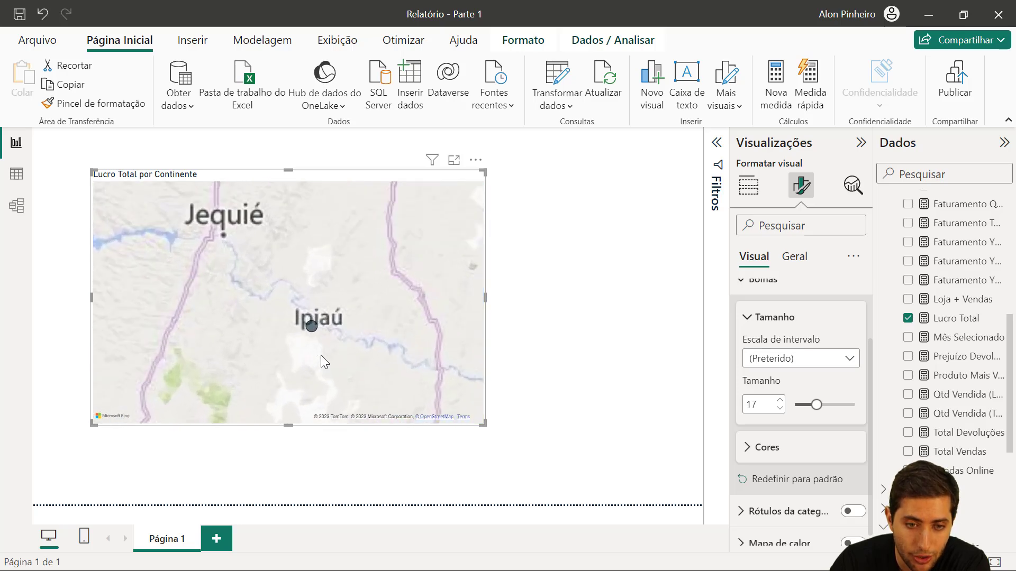
scroll(356, 389, down, 3)
Inspect the whole world map for the bubbles' positions, including the area around Australia.
drag(356, 389, 192, 319)
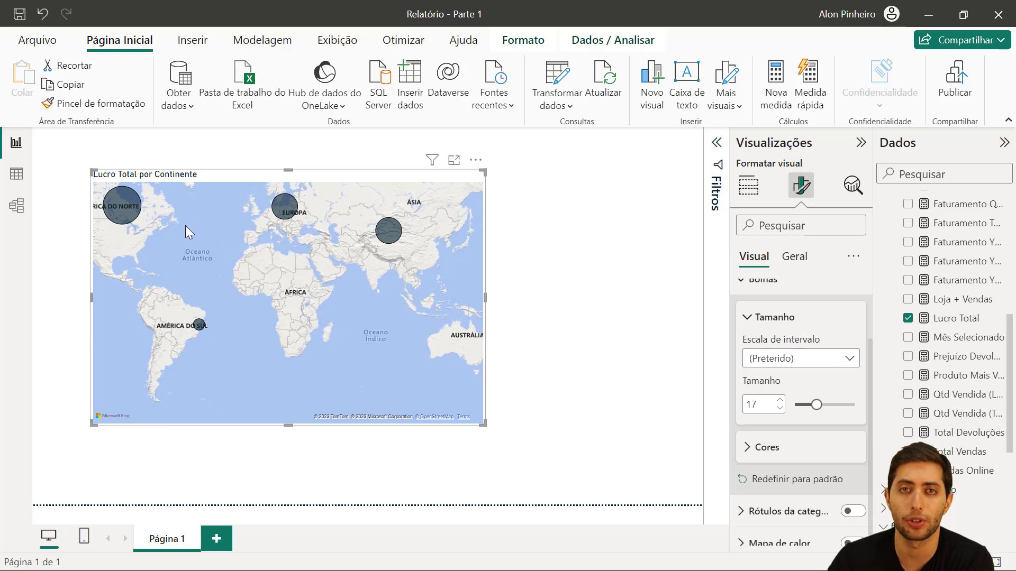
drag(304, 304, 220, 297)
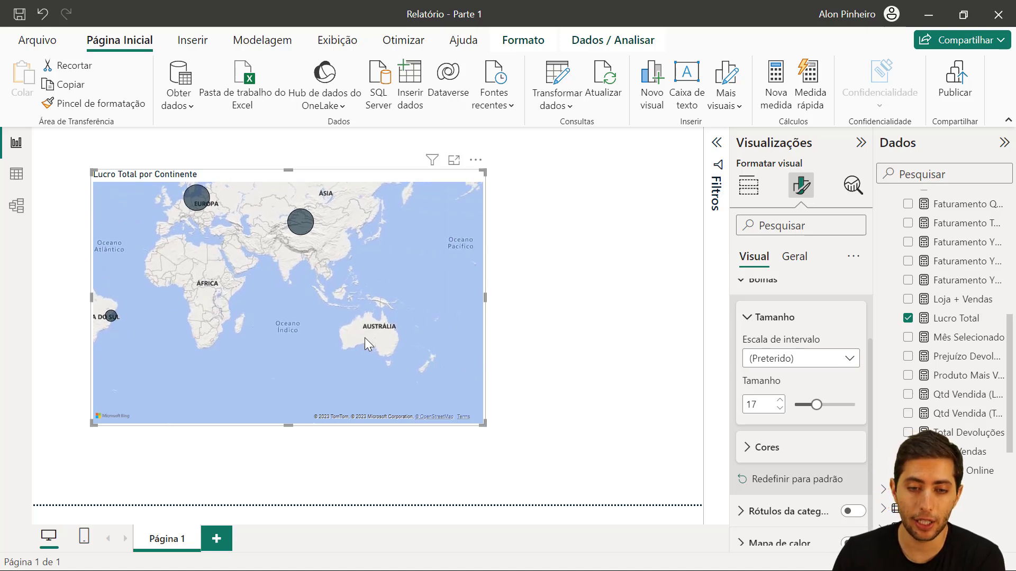
drag(356, 337, 399, 357)
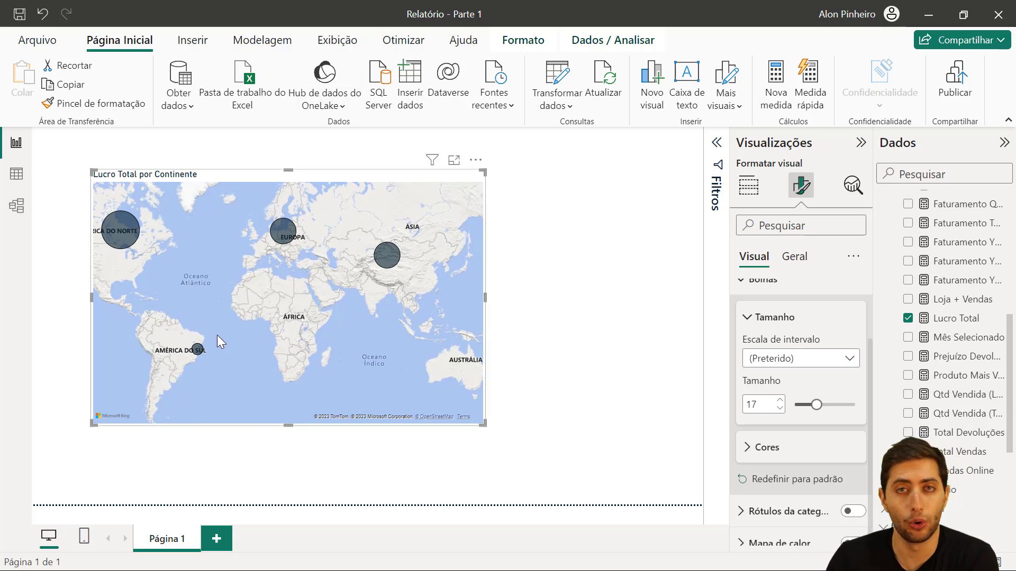
drag(405, 383, 393, 382)
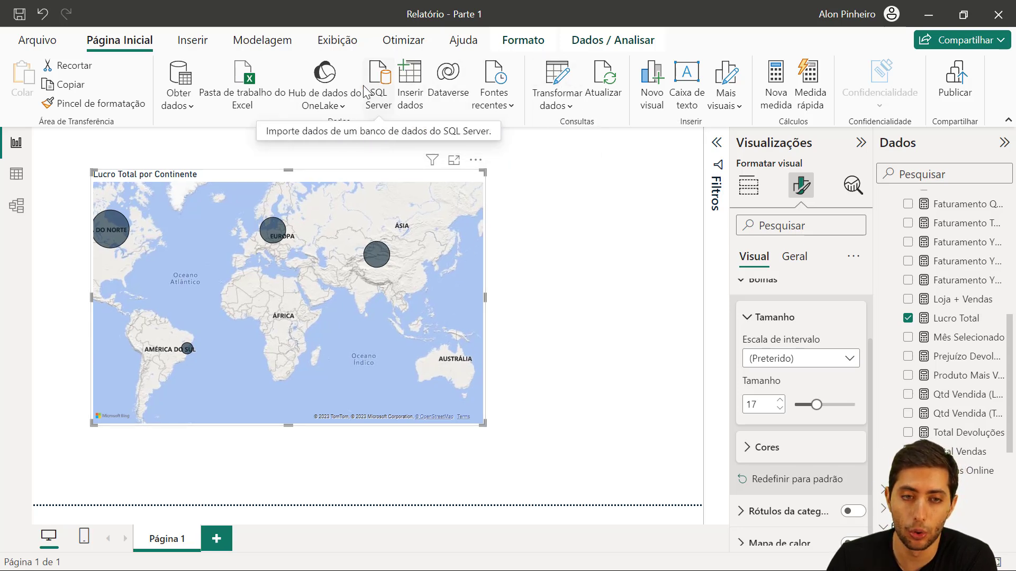
Open the dLojas query in the Power Query Editor and look over its País column.
click(557, 77)
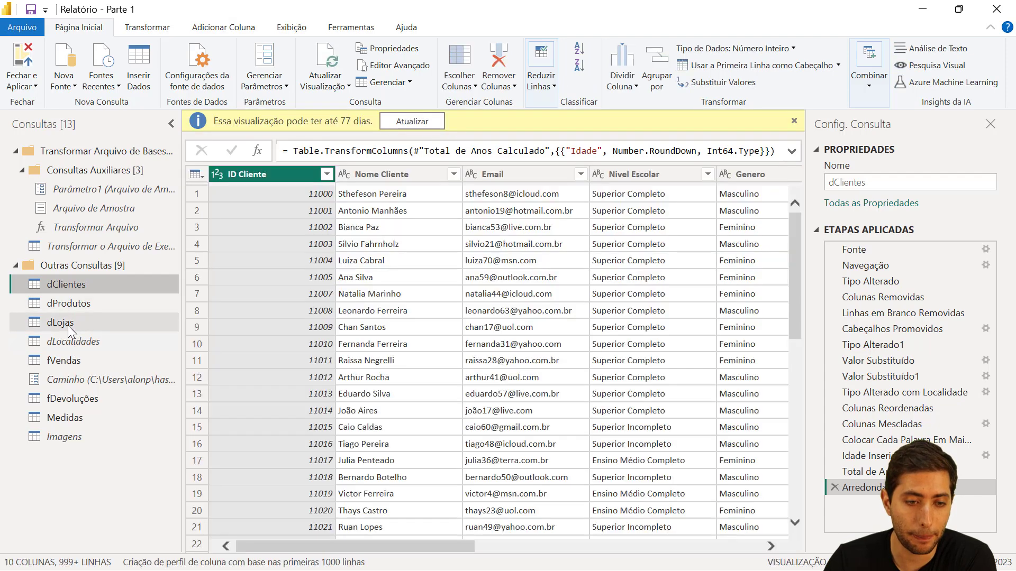
click(58, 323)
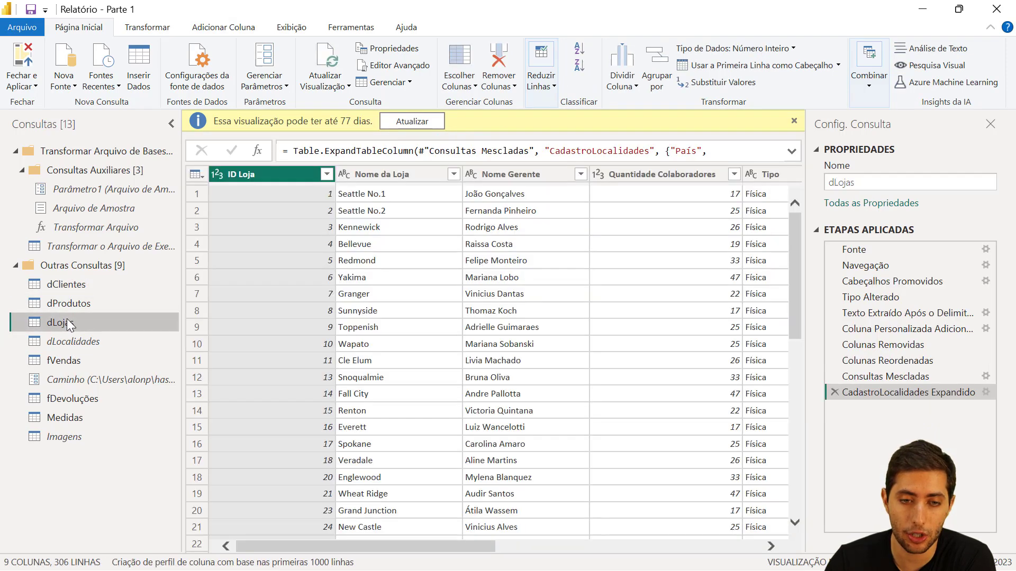
scroll(556, 293, right, 5)
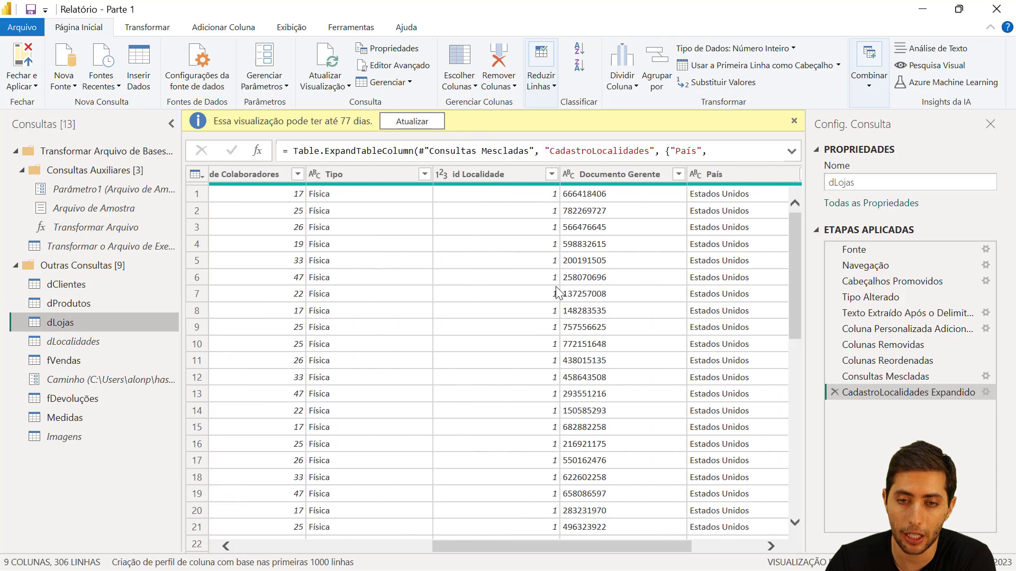
scroll(557, 293, right, 3)
click(589, 174)
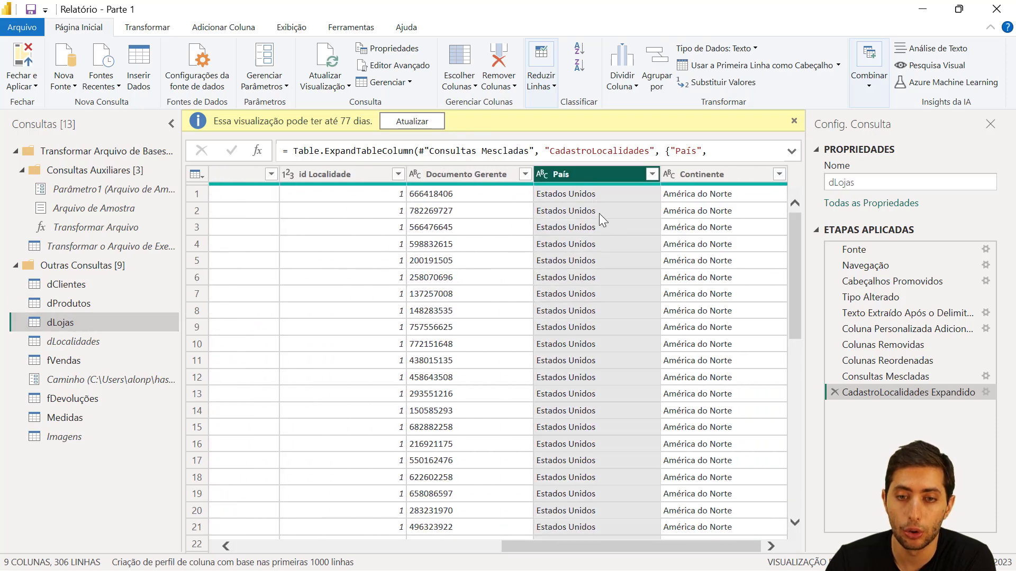
Replace the value Oceania with Austrália in the Continente column of dLojas.
click(731, 171)
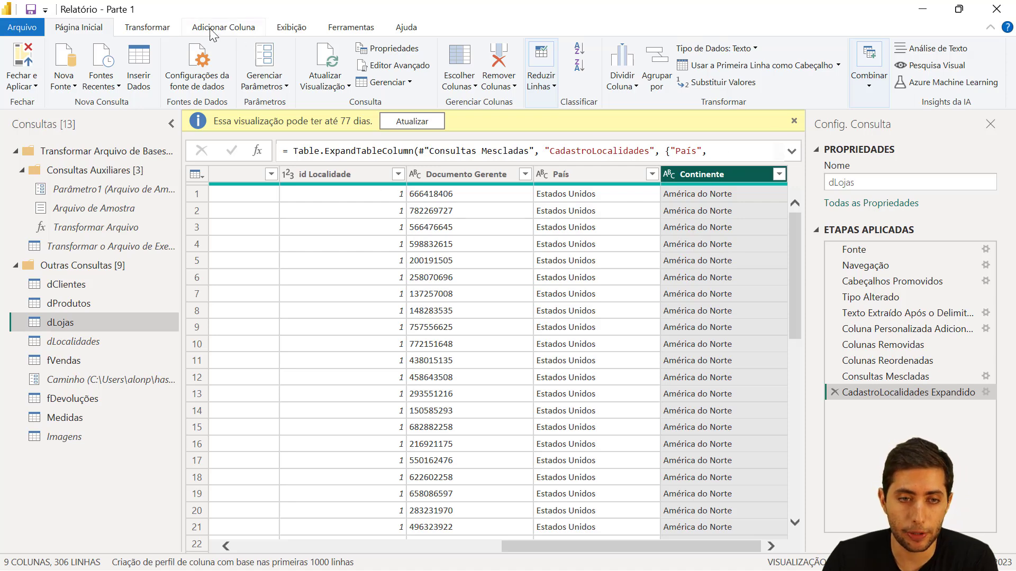
click(178, 29)
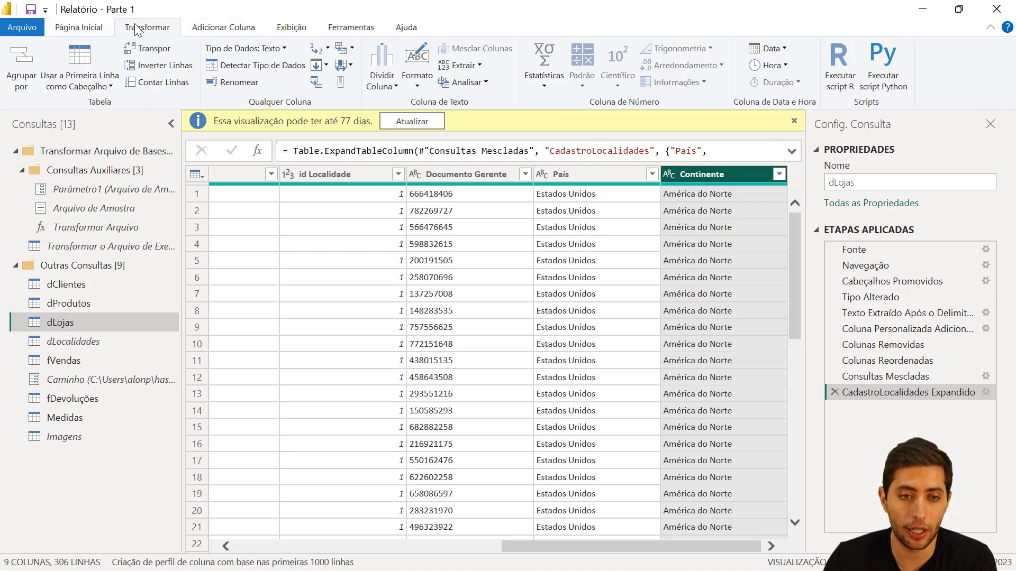
click(316, 54)
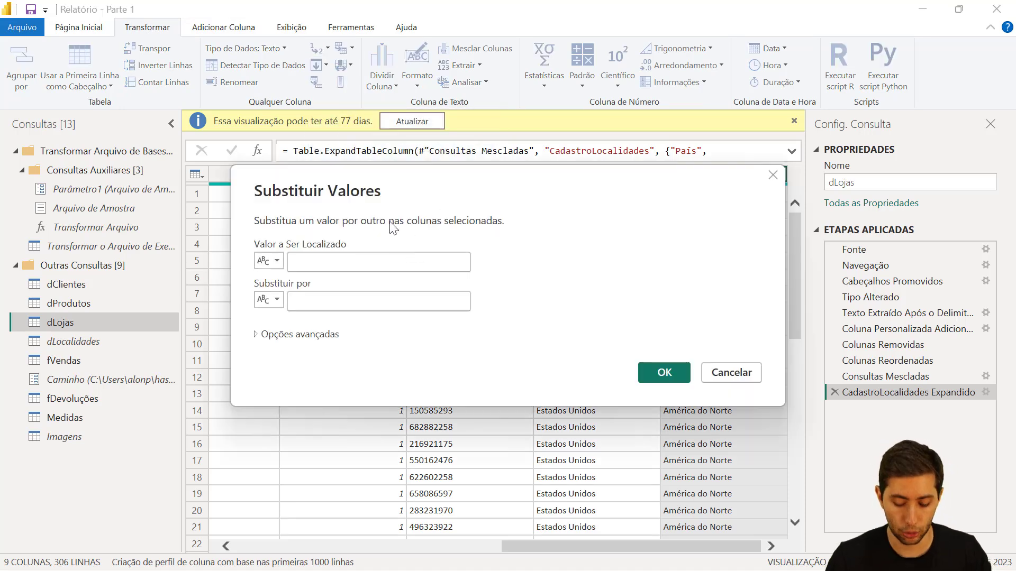
text(Oceania)
click(341, 306)
text(Austrália)
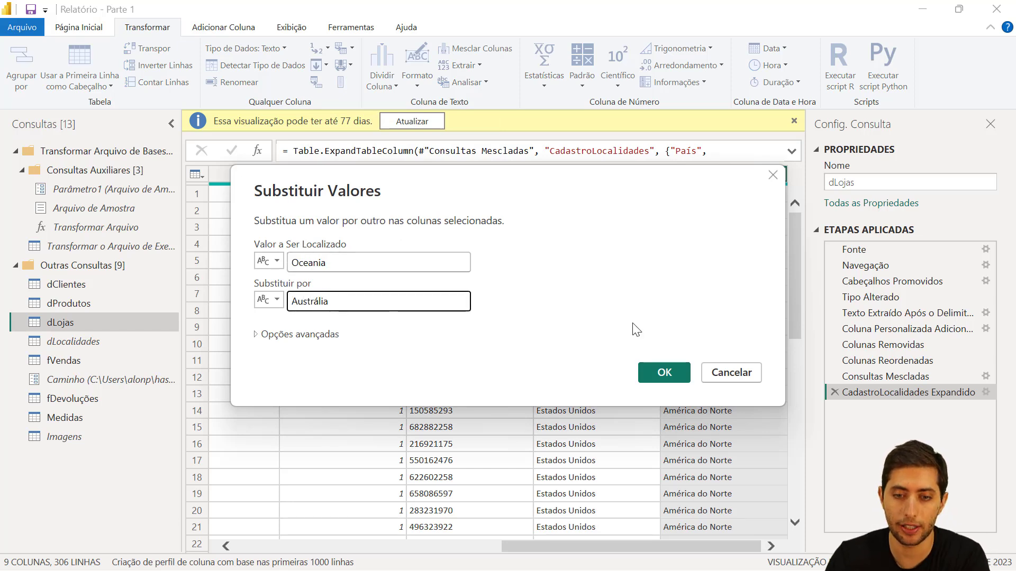
click(663, 372)
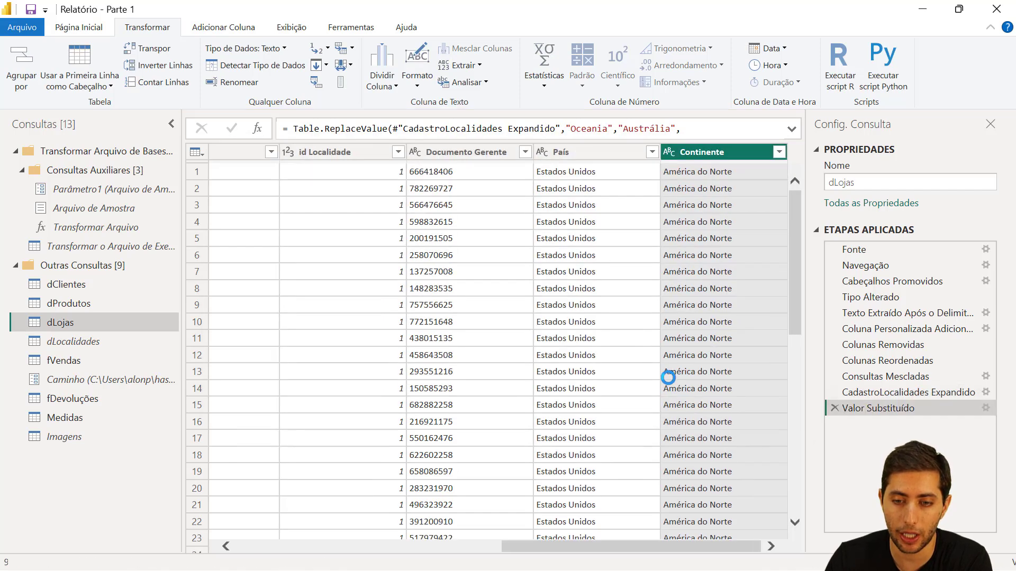
Accept the Continente column filter with all values selected, and close the query editor applying the changes.
click(779, 153)
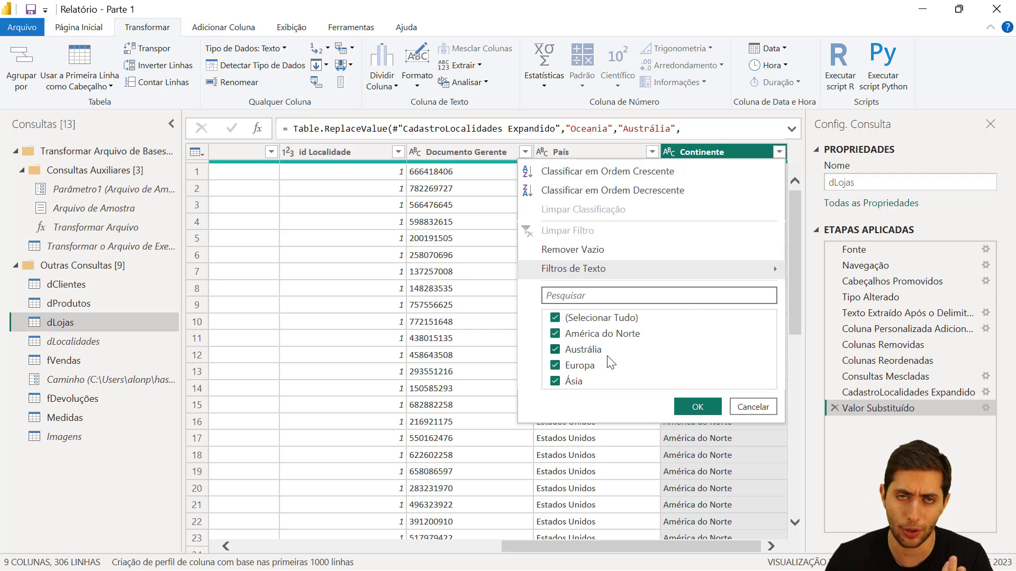
click(716, 408)
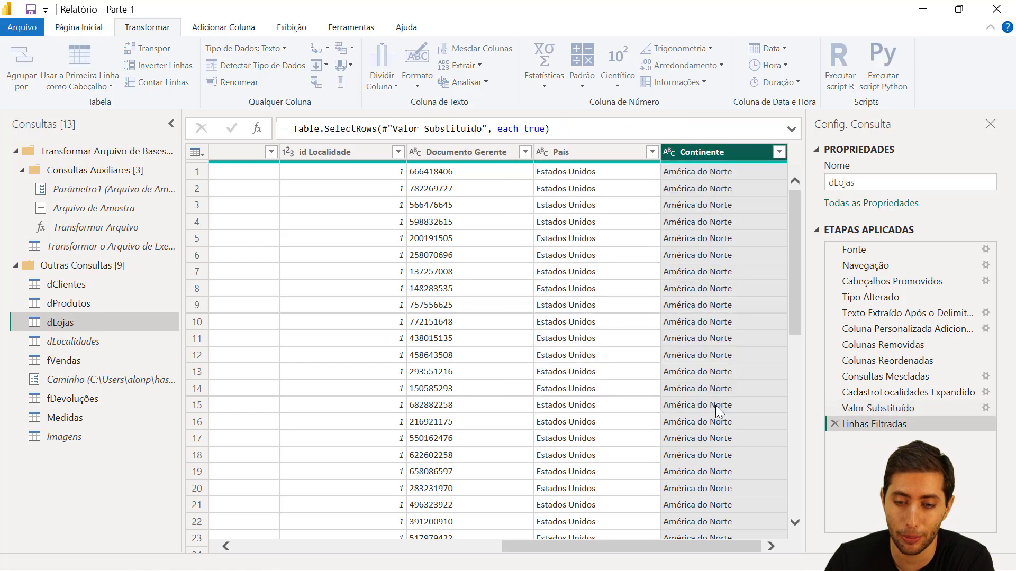
scroll(439, 257, left, 3)
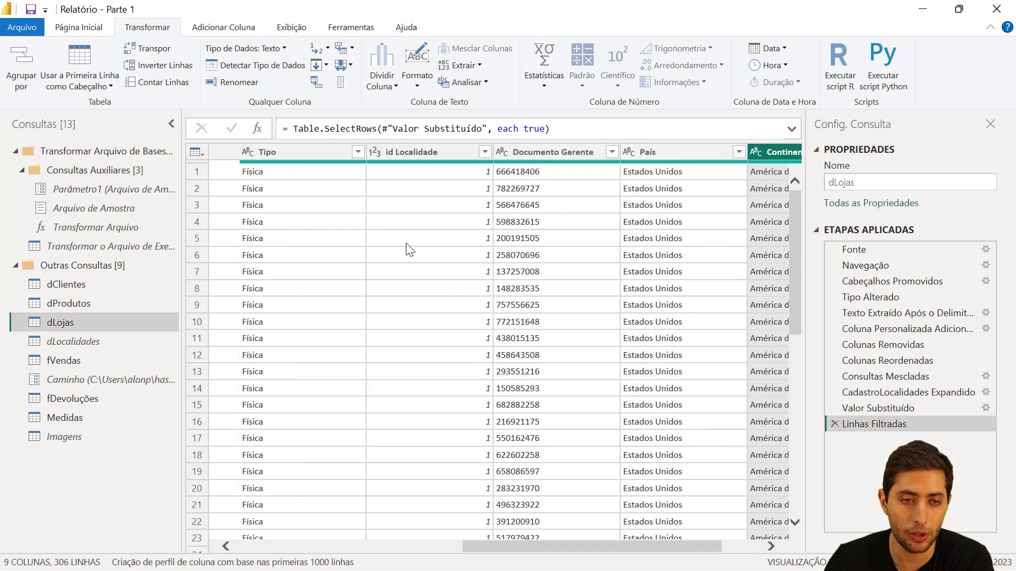
scroll(433, 258, left, 1)
click(79, 27)
click(22, 49)
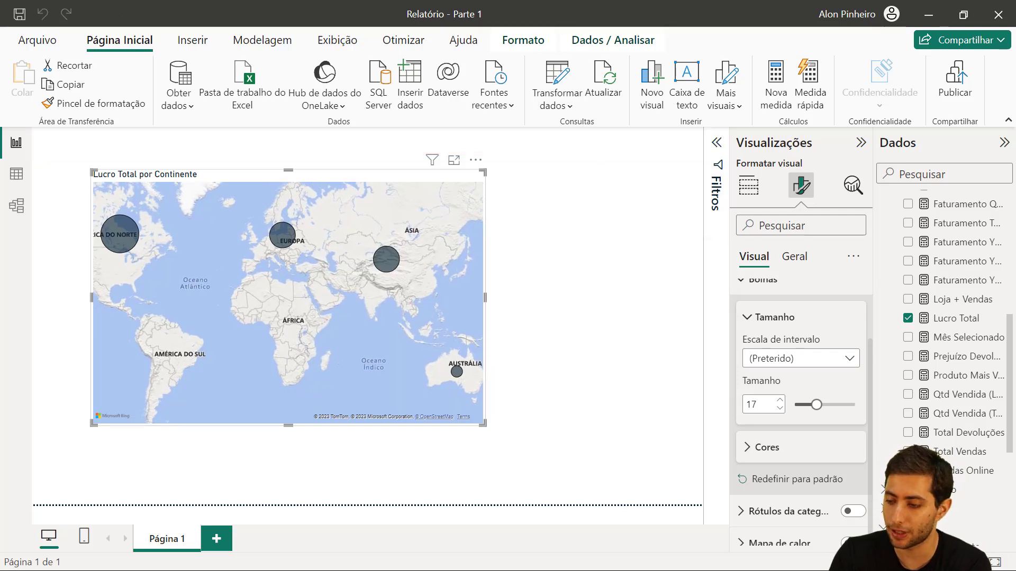
Switch from the current report to the Relatório - Parte 2 report.
key(alt+Tab)
key(alt+Tab)
key(alt+Tab)
key(alt+Tab)
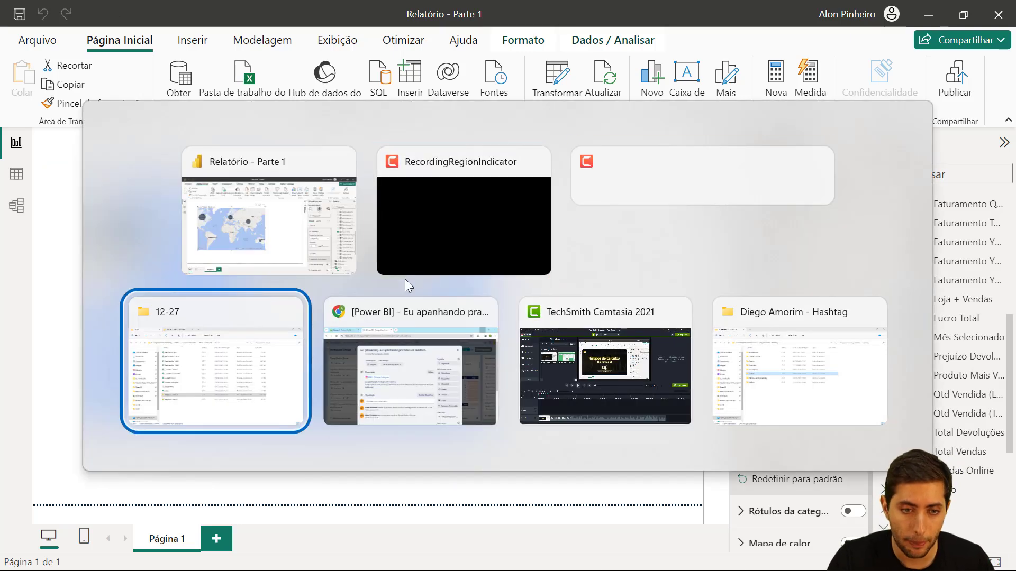
key(alt+shift+Tab)
click(271, 297)
key(alt+Tab)
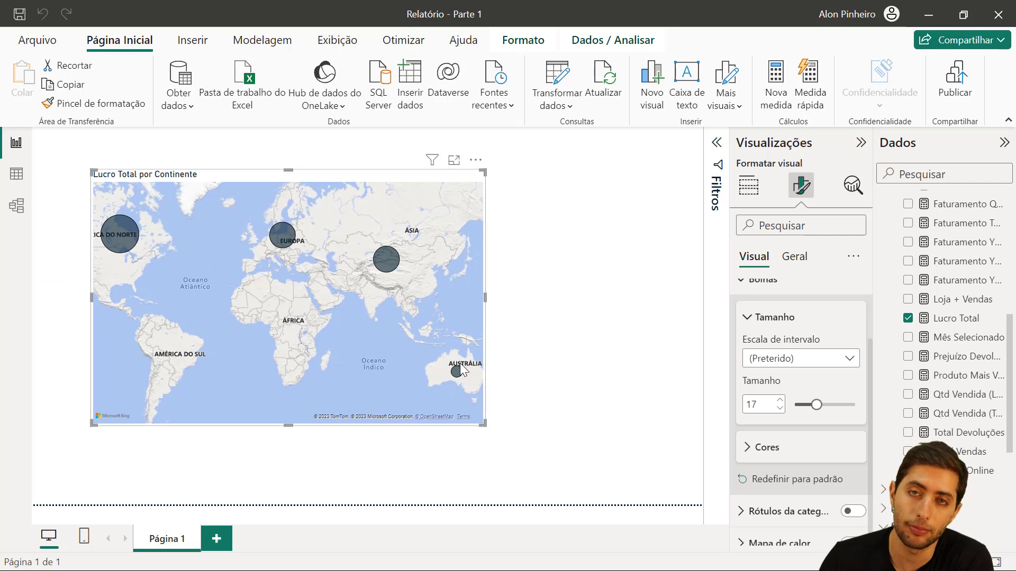
mouse_move(456, 369)
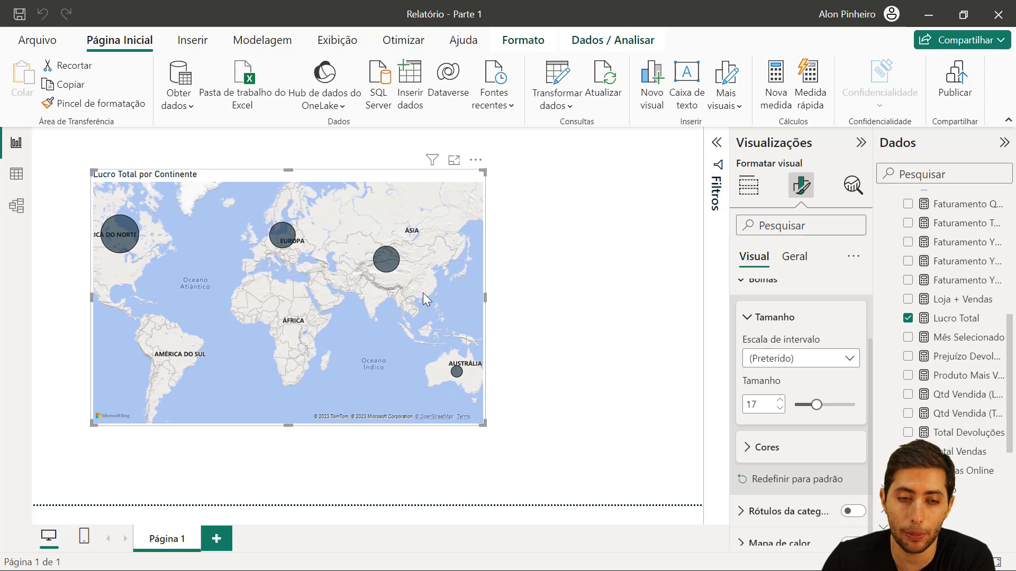
drag(423, 293, 421, 288)
click(522, 289)
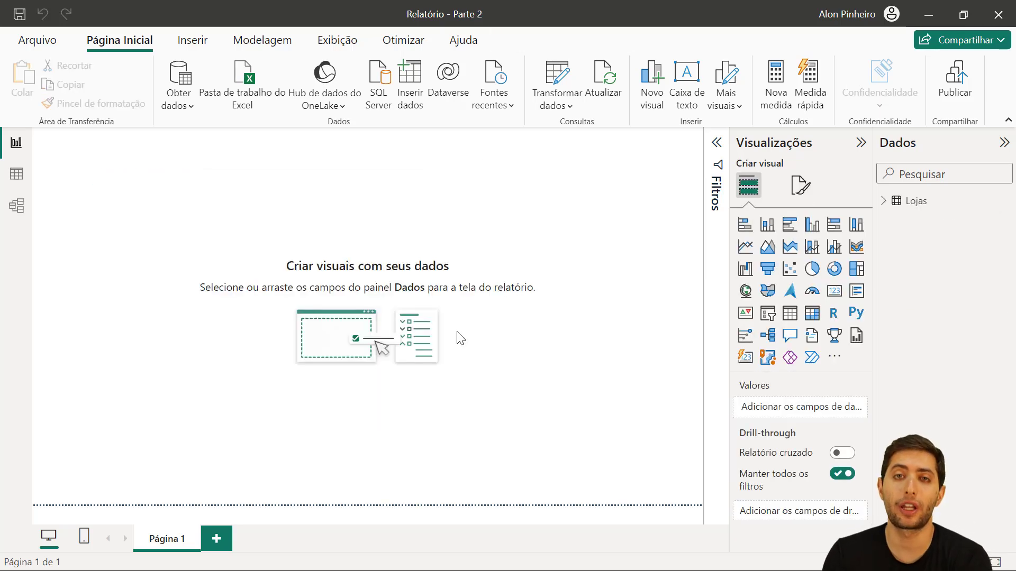
Look over the rows of the Lojas table, checking its Localidade, País and Vendas columns.
click(15, 176)
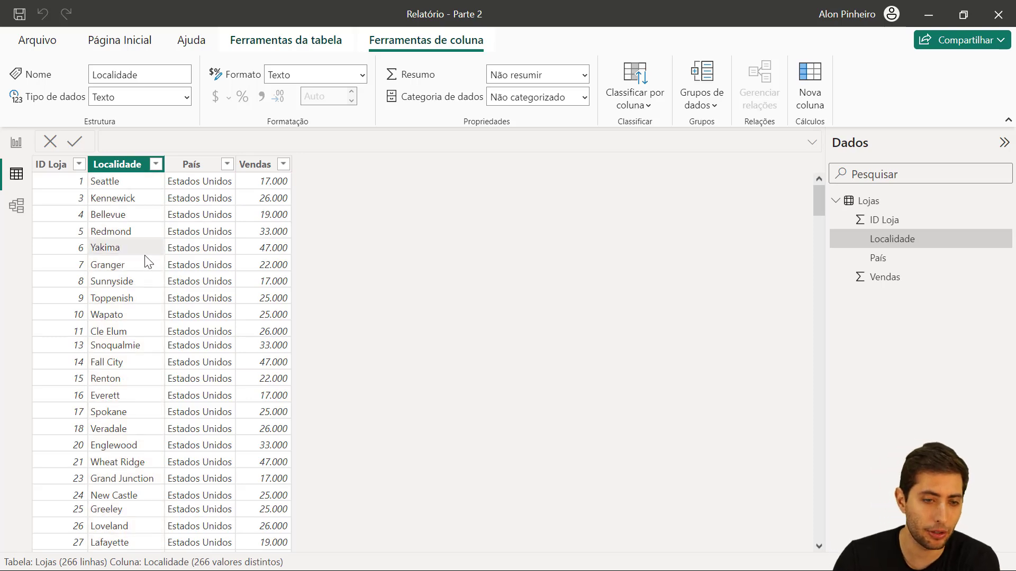
scroll(158, 280, down, 20)
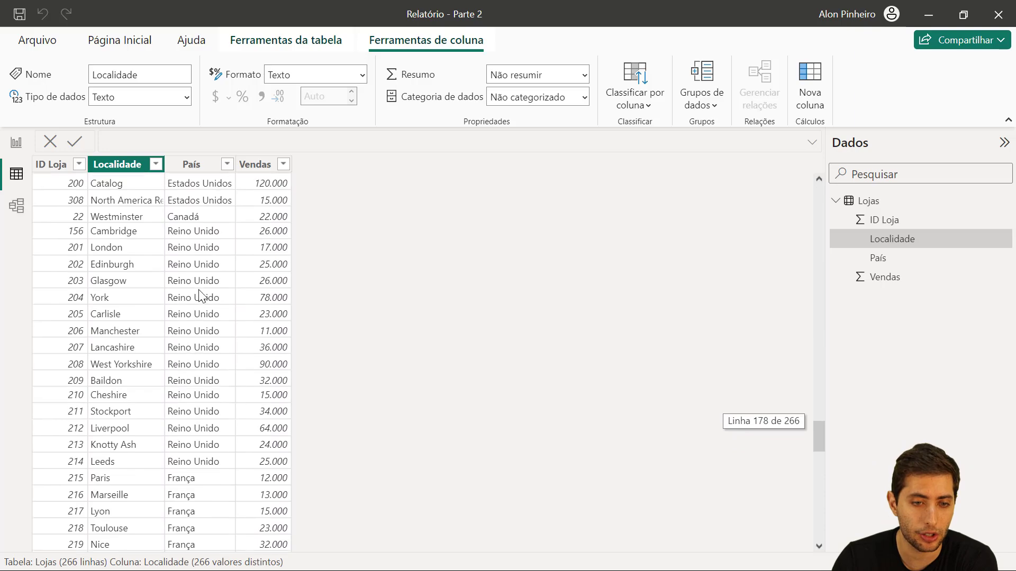
scroll(175, 291, up, 1)
scroll(191, 277, down, 6)
scroll(196, 285, down, 6)
scroll(194, 287, up, 20)
scroll(196, 290, up, 20)
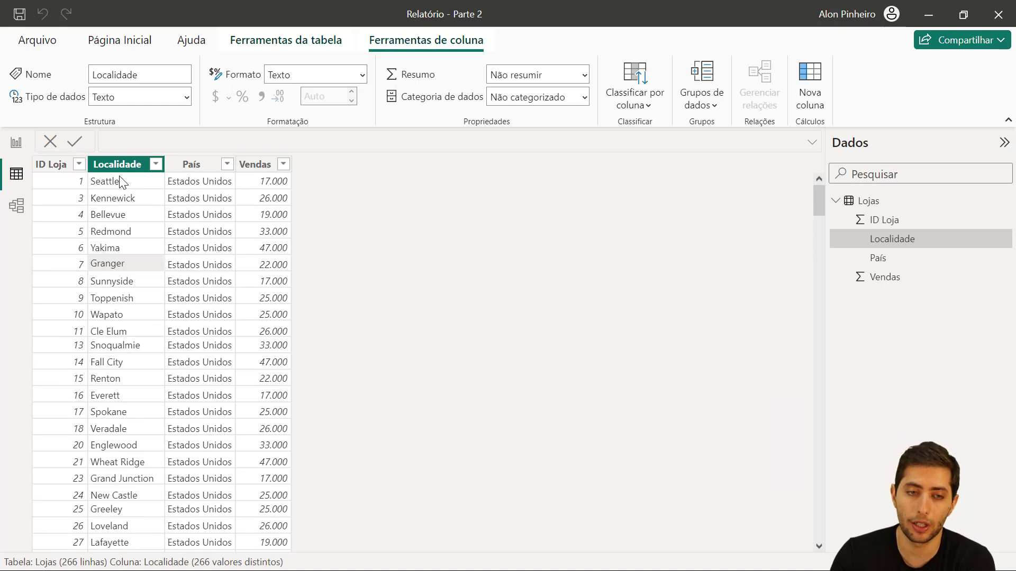
Add a map visual to Página 1, enlarge it, and use Localidade from Lojas as its location field.
click(16, 142)
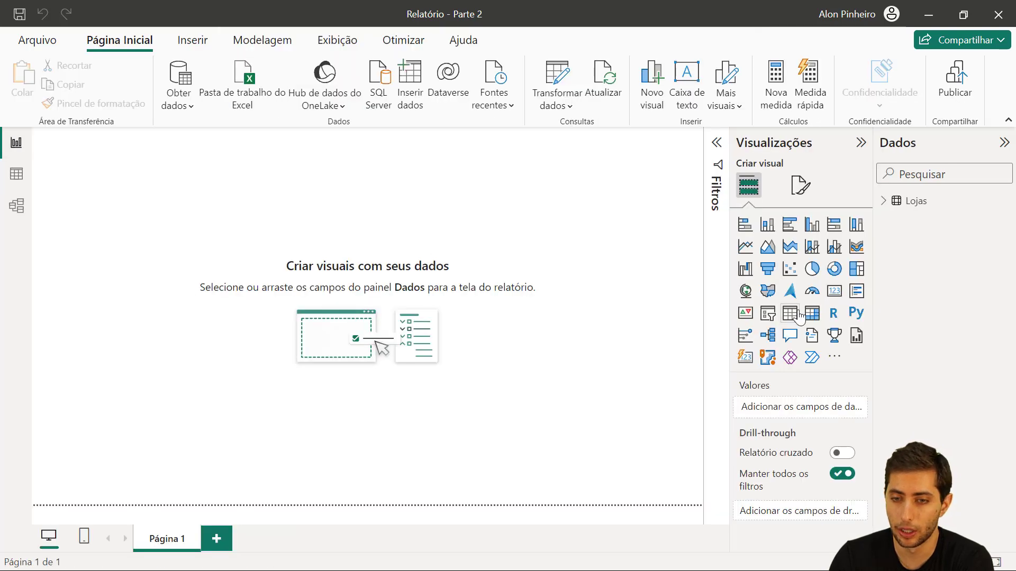
click(745, 291)
drag(168, 246, 560, 460)
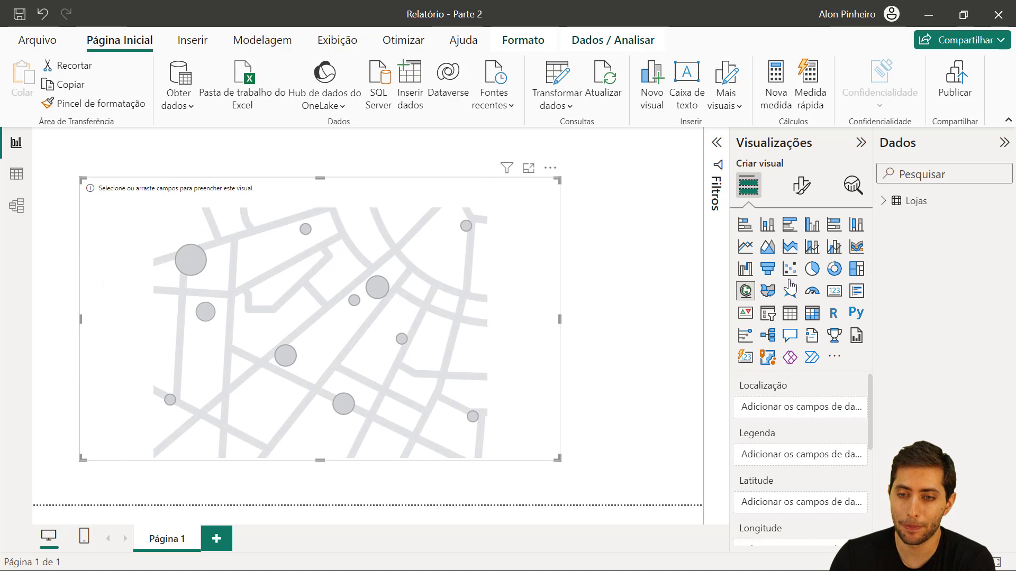
click(883, 200)
drag(955, 262, 778, 405)
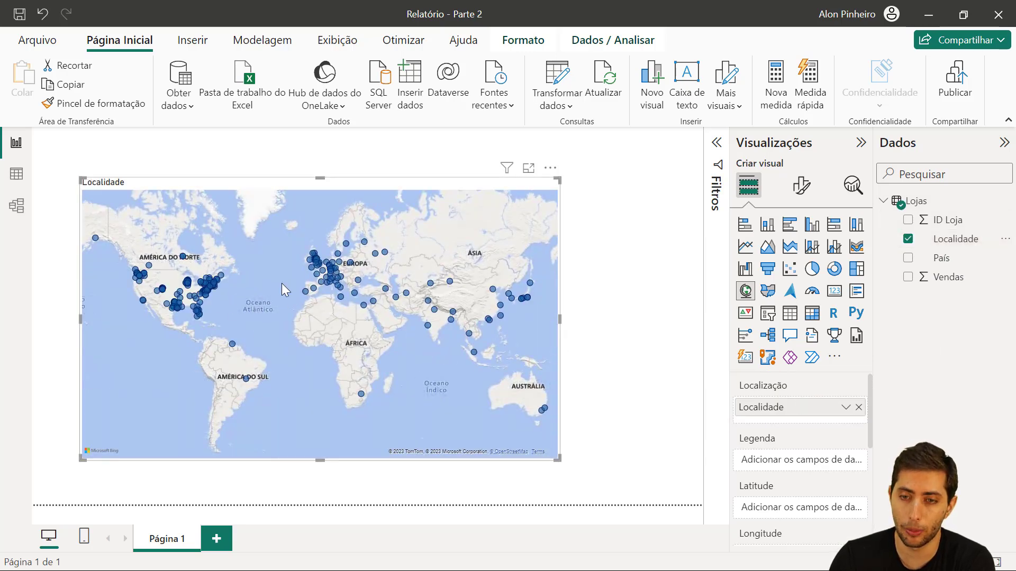
Size the map's bubbles by Vendas from the Lojas table.
drag(945, 278, 849, 360)
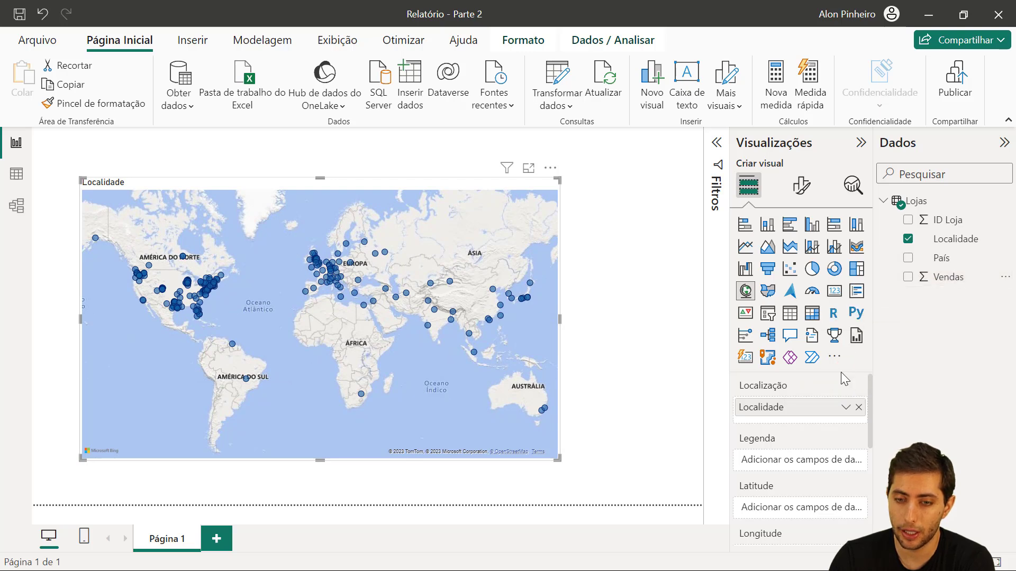
scroll(816, 459, down, 3)
drag(964, 285, 783, 448)
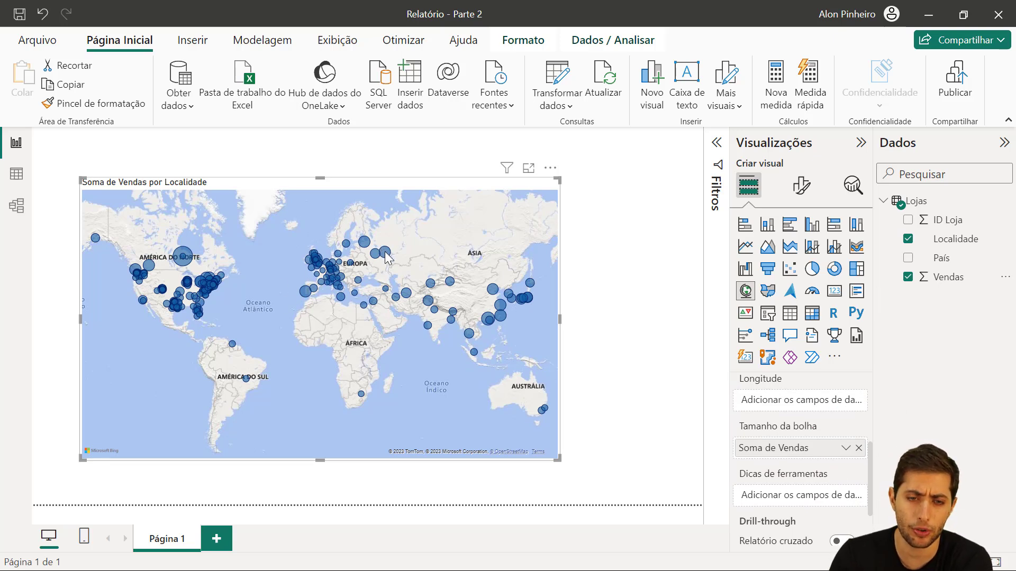
Inspect the Localidade and Vendas details of map bubbles in northern Europe, North America and Brazil.
mouse_move(387, 258)
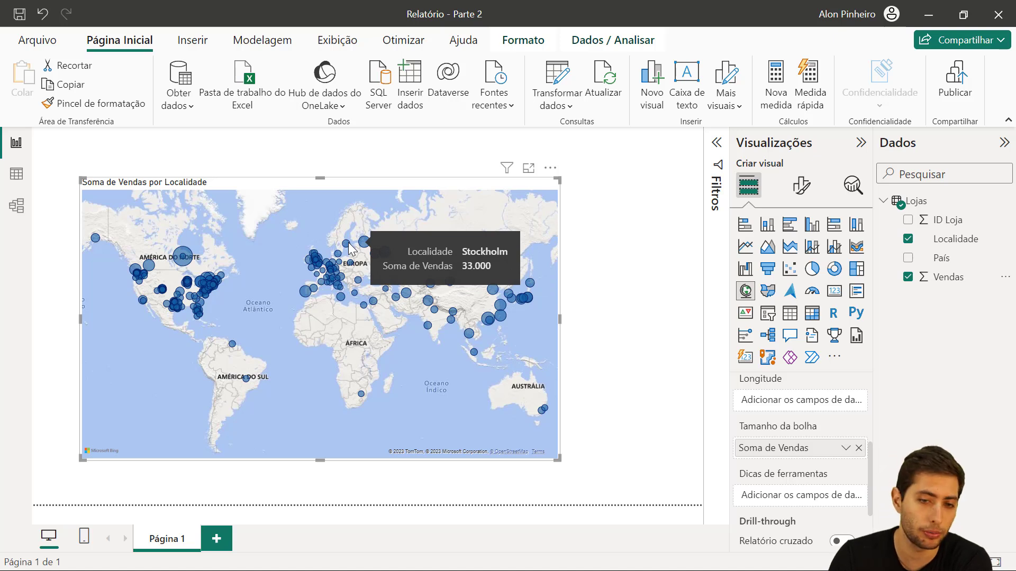
mouse_move(189, 261)
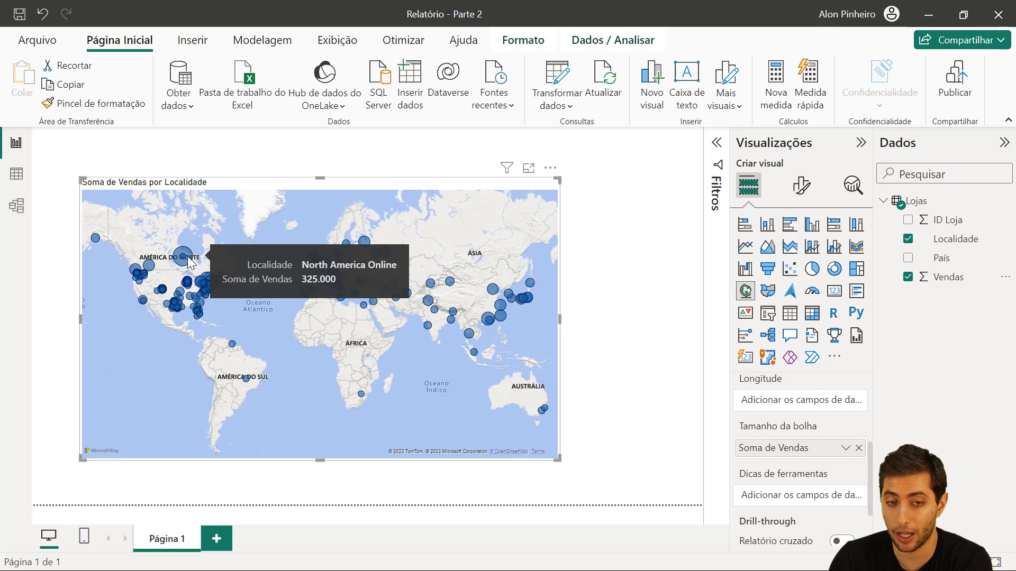
mouse_move(153, 271)
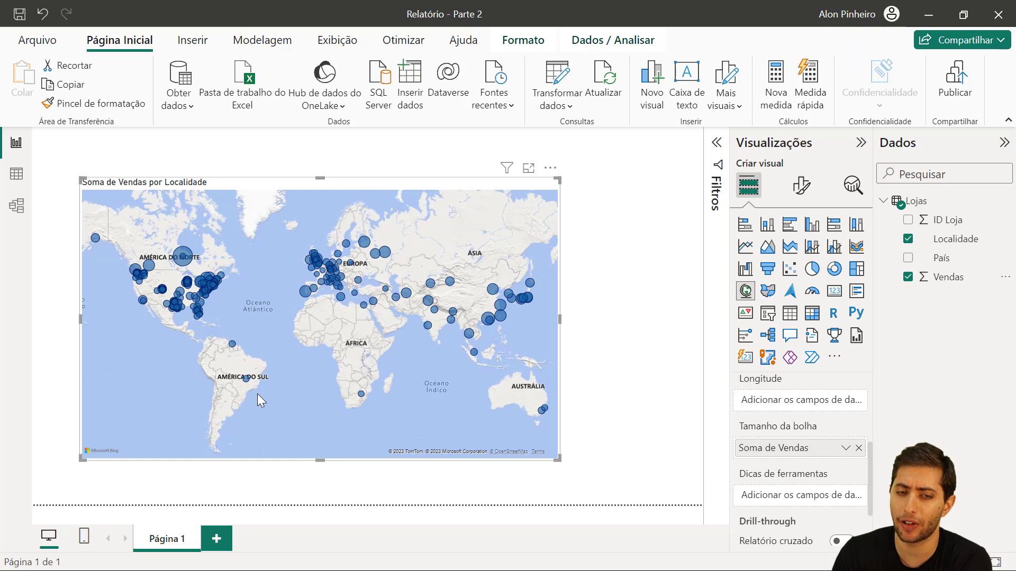
scroll(255, 393, up, 2)
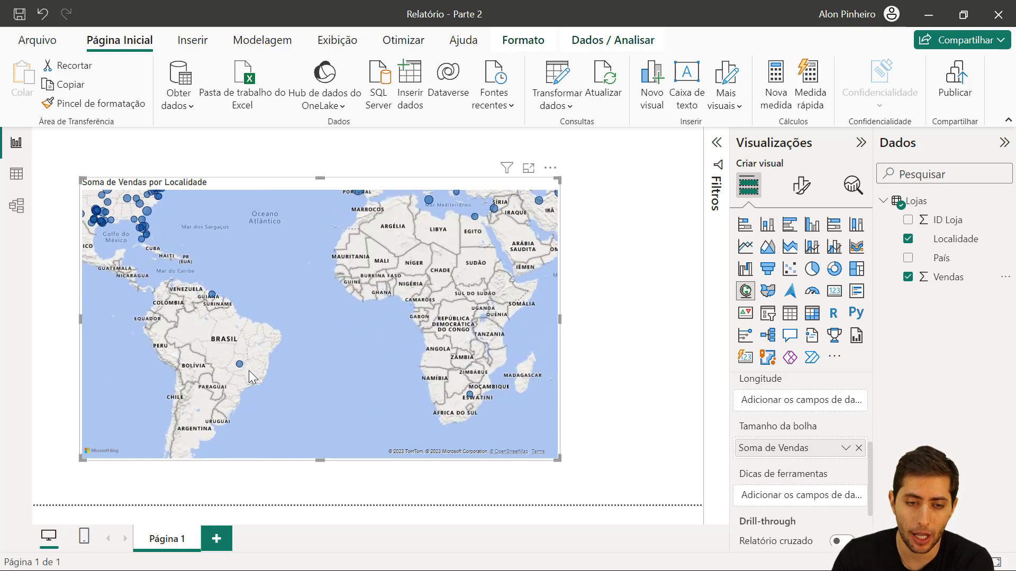
mouse_move(240, 367)
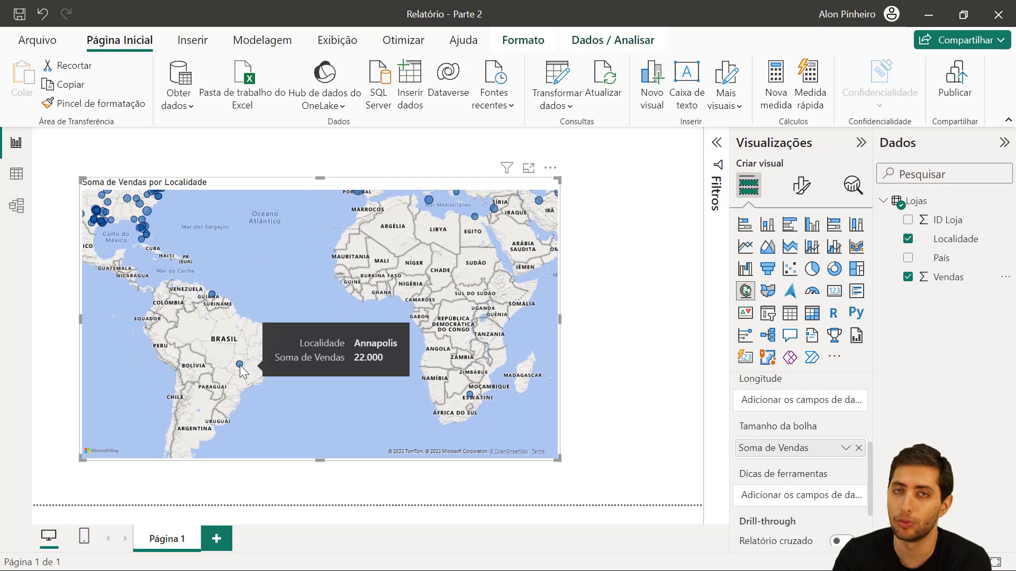
Filter the Localidade column of Lojas with "anna" to check the País of Annapolis, and clear the filter.
click(16, 174)
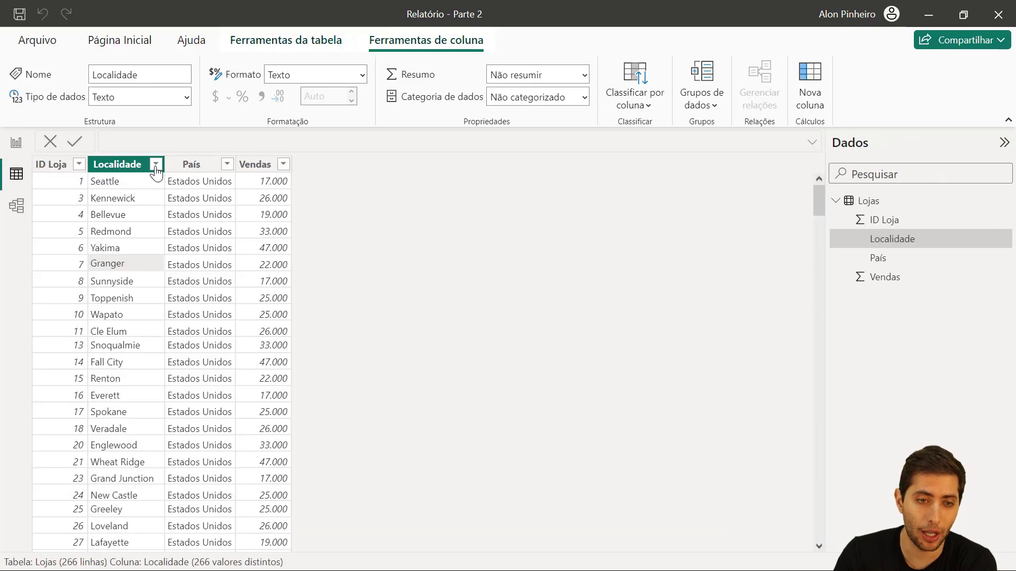
click(155, 164)
text(anna)
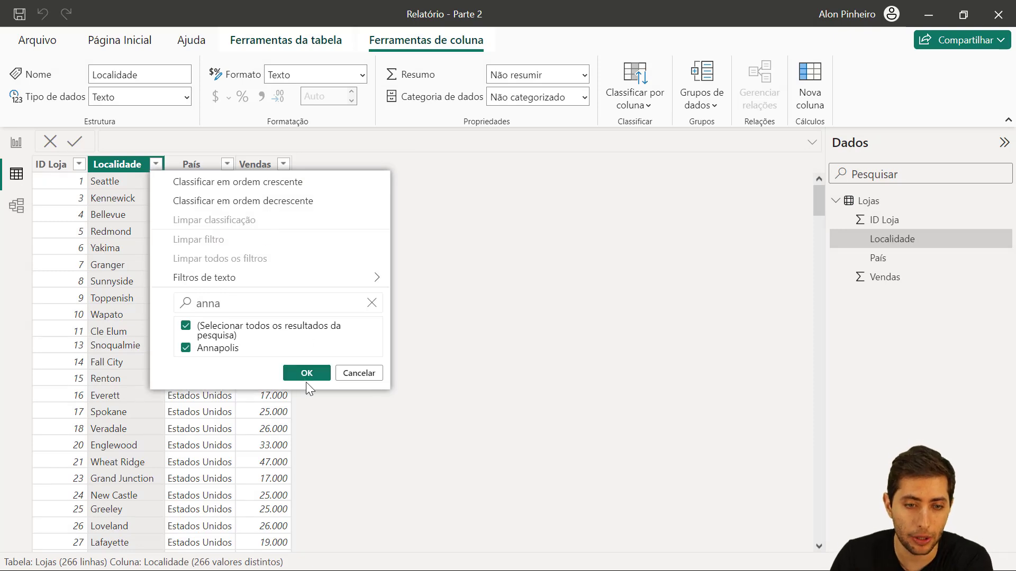
click(306, 366)
click(179, 181)
click(158, 182)
click(149, 164)
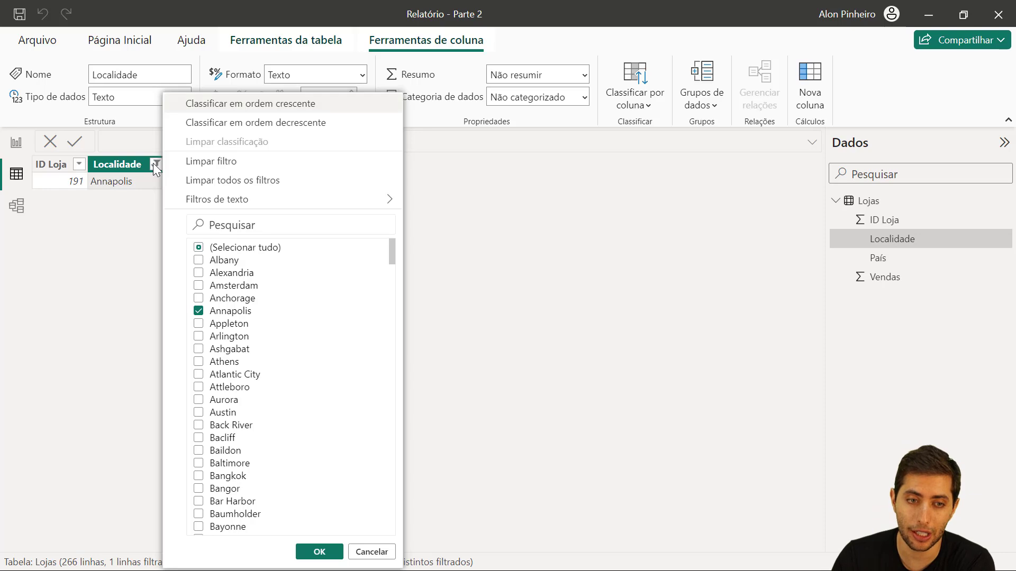
click(211, 161)
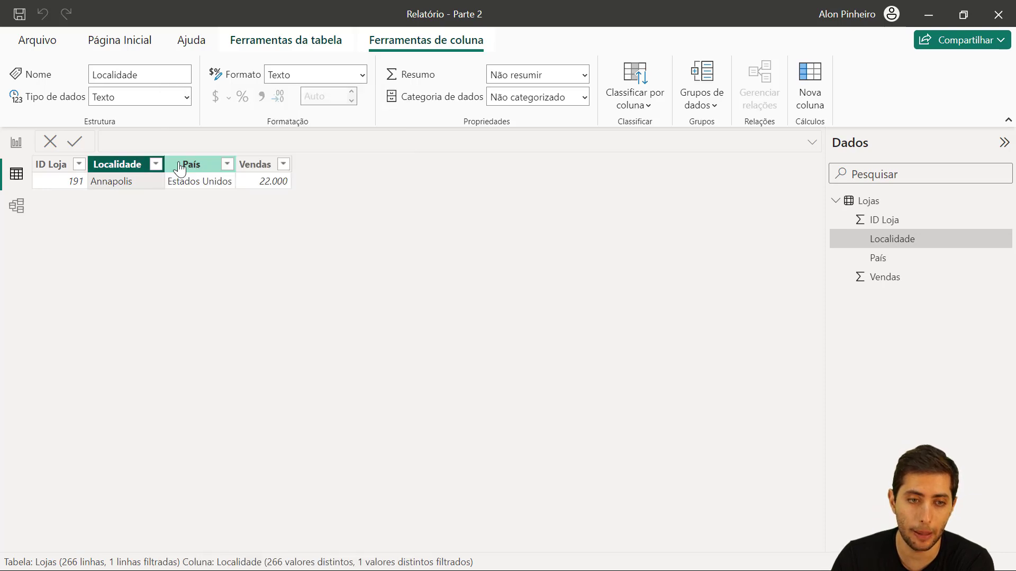
Examine the details and exact placement of the map bubbles in Guyana and southern Africa.
click(16, 142)
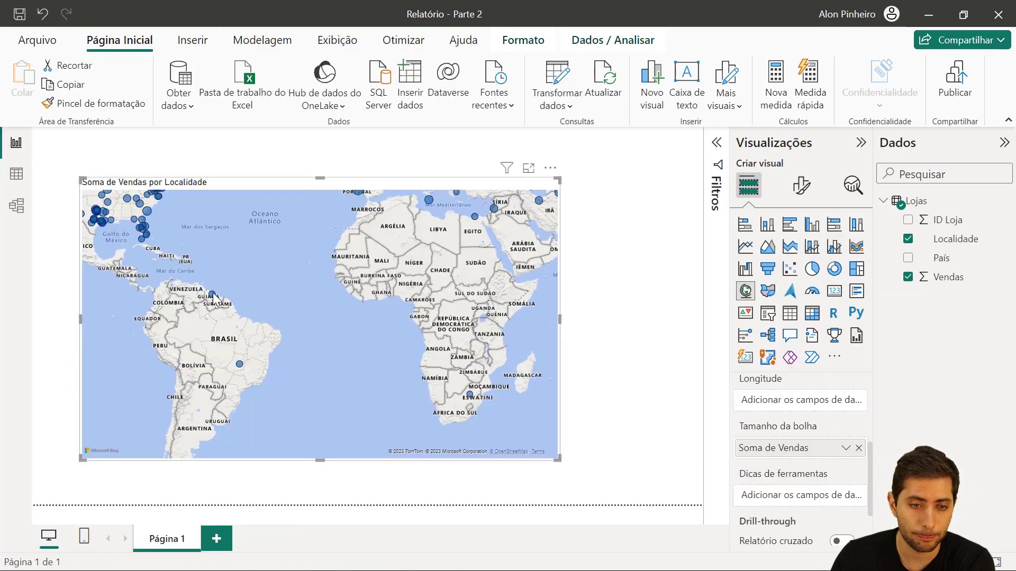
mouse_move(214, 297)
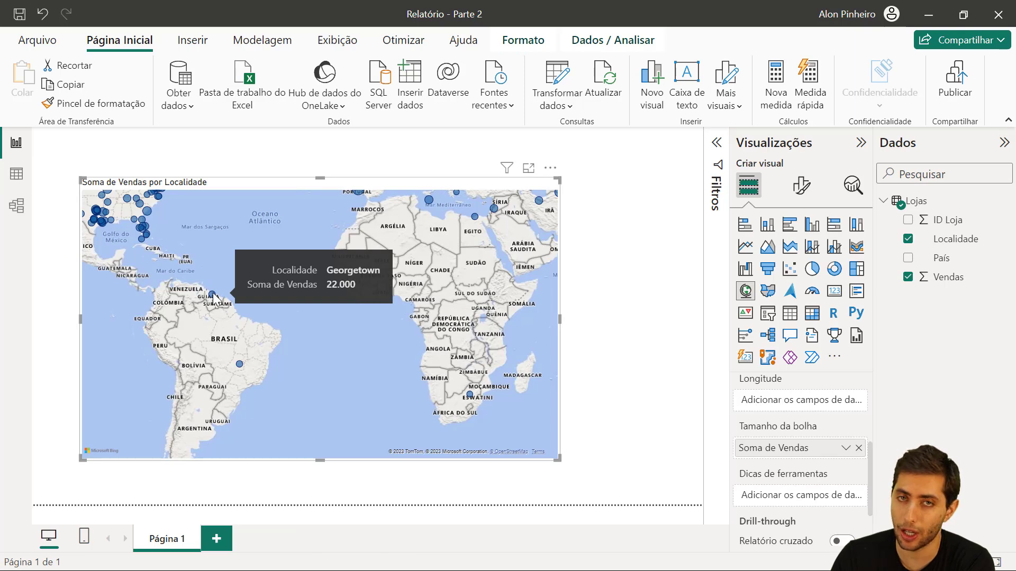
scroll(214, 296, up, 6)
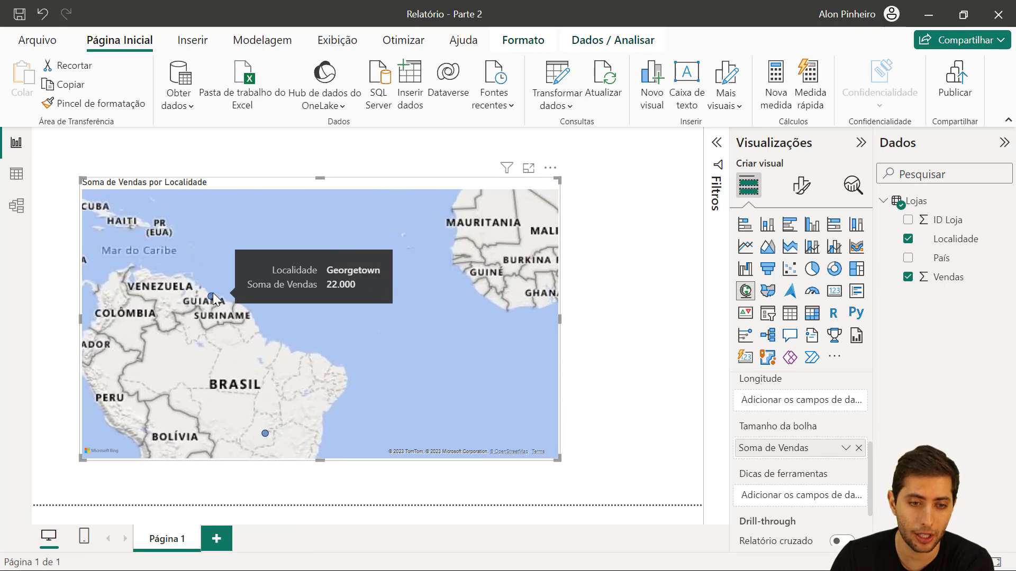
mouse_move(199, 326)
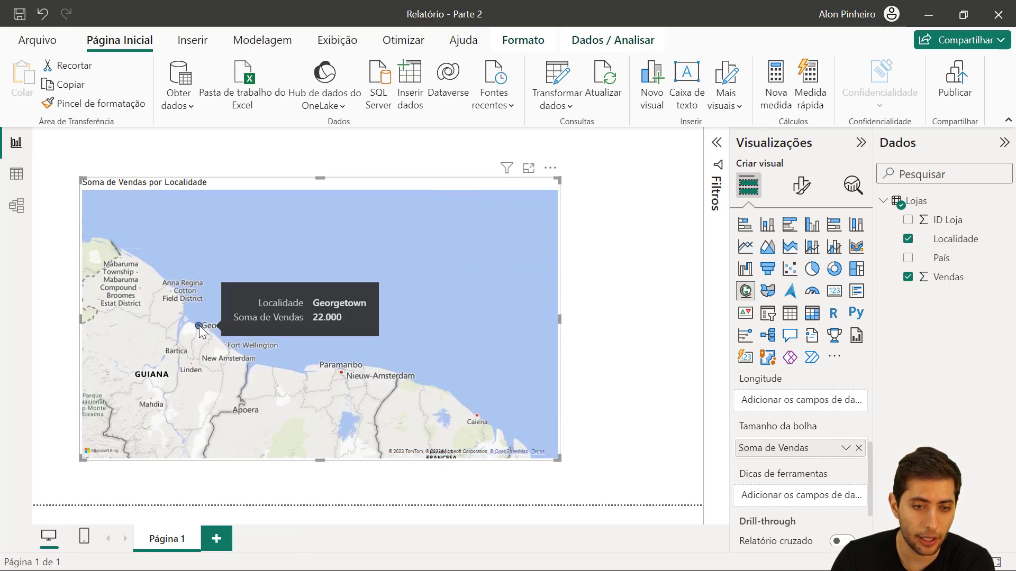
scroll(199, 325, down, 5)
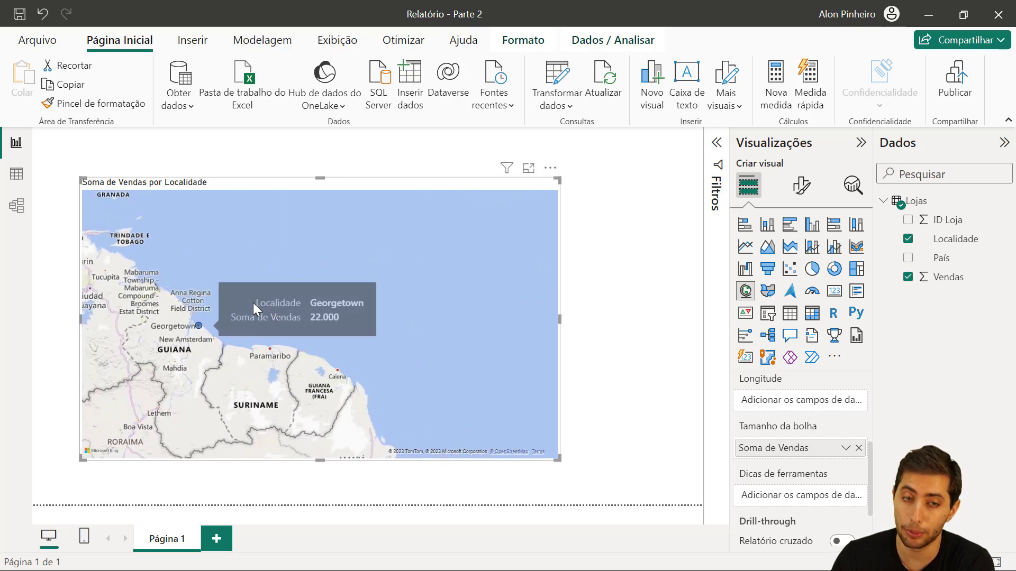
scroll(273, 309, down, 4)
scroll(406, 347, up, 2)
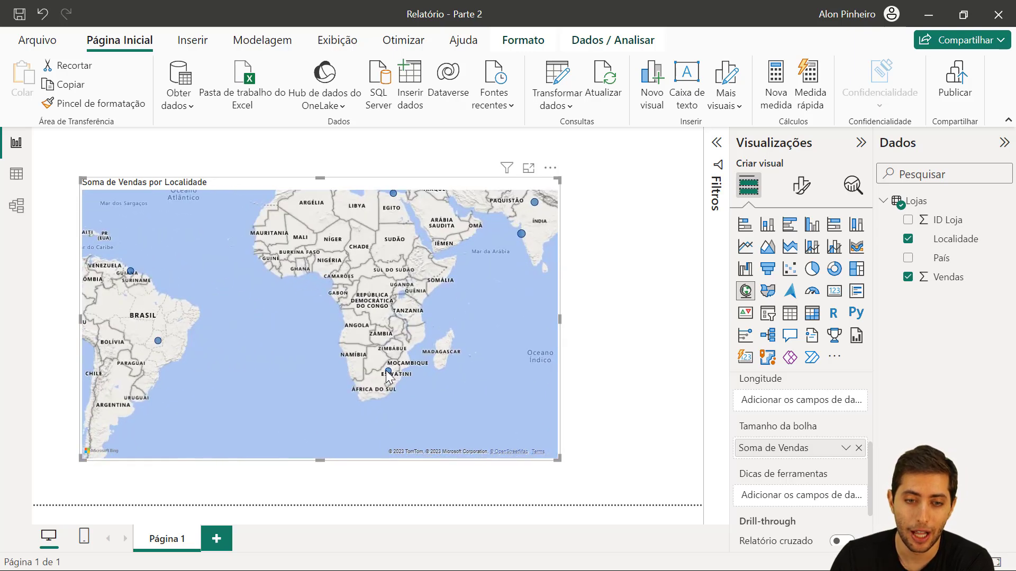
mouse_move(386, 370)
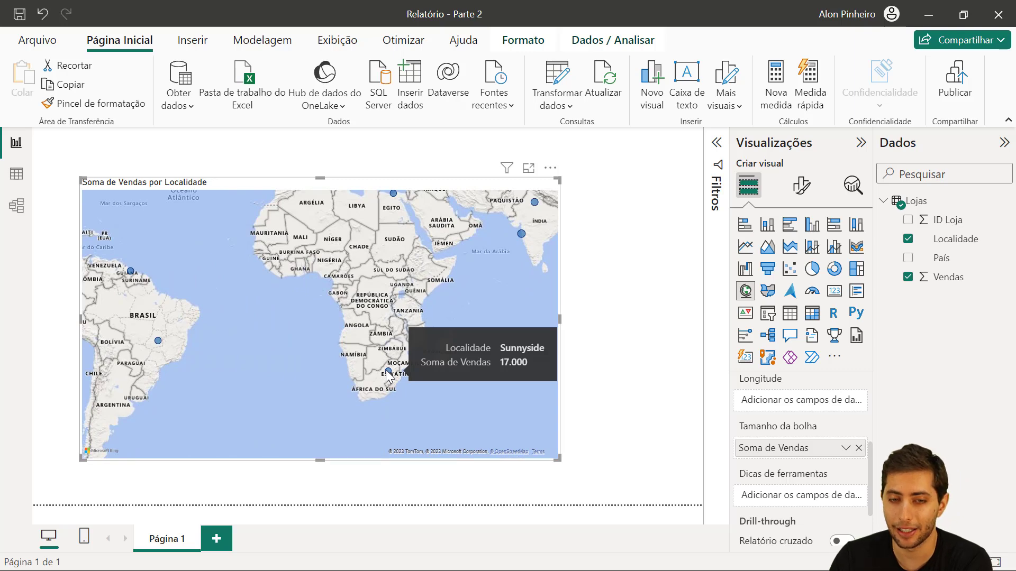
scroll(385, 382, down, 2)
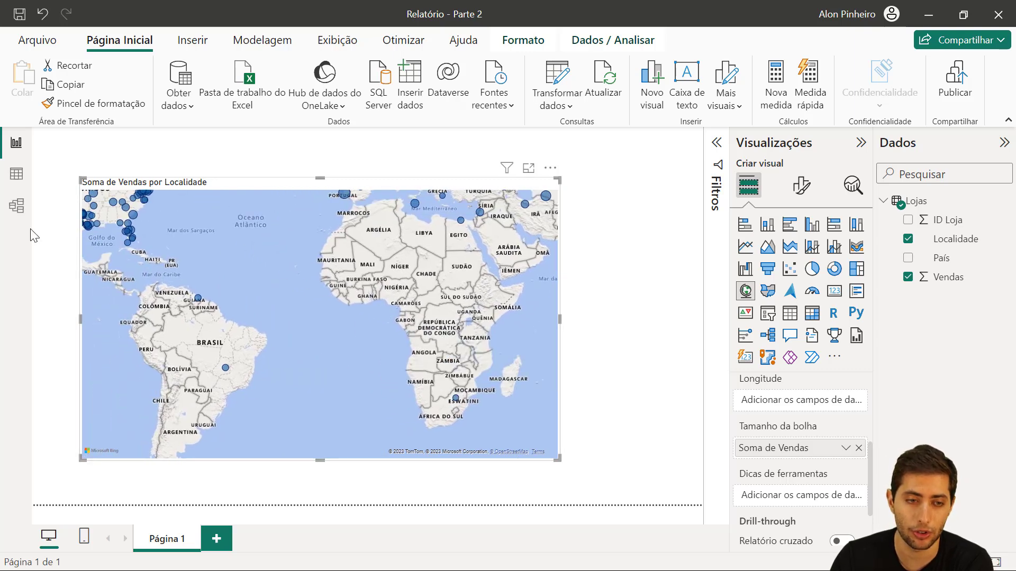
Filter the Localidade column with "sunny" to check the País of Sunnyside, clear the filter, and return to the map.
click(16, 174)
click(155, 164)
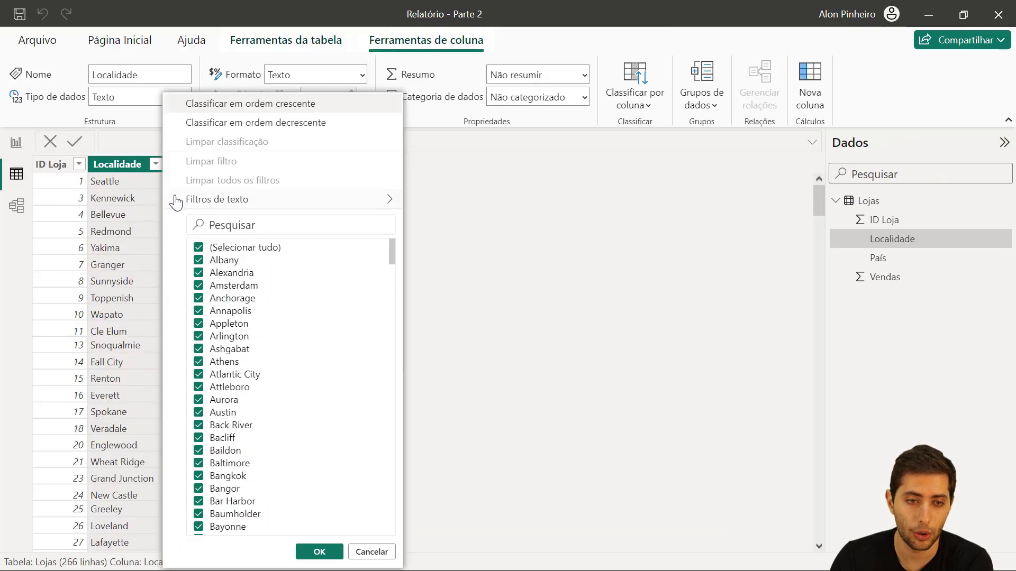
text(sunny)
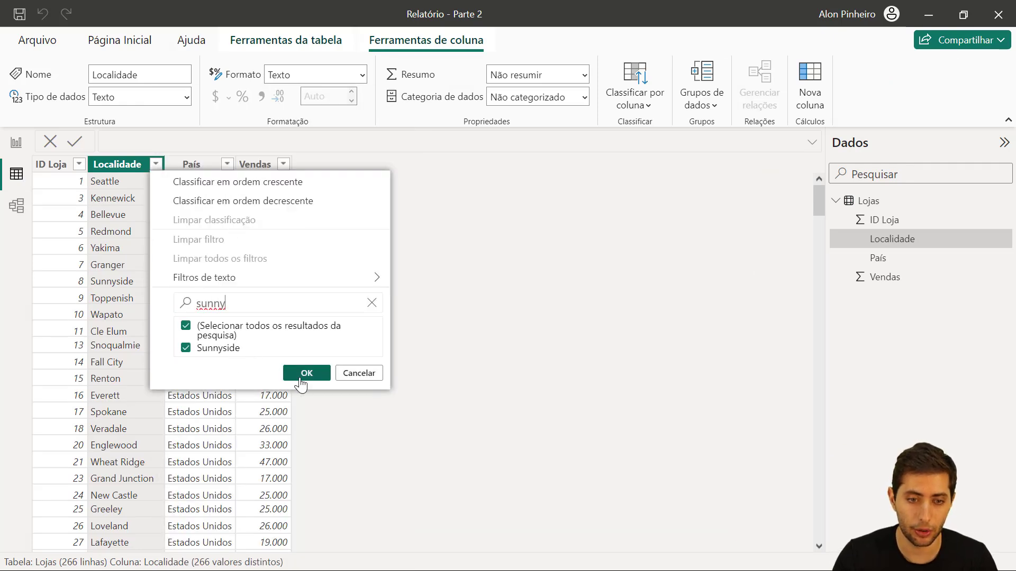
click(307, 364)
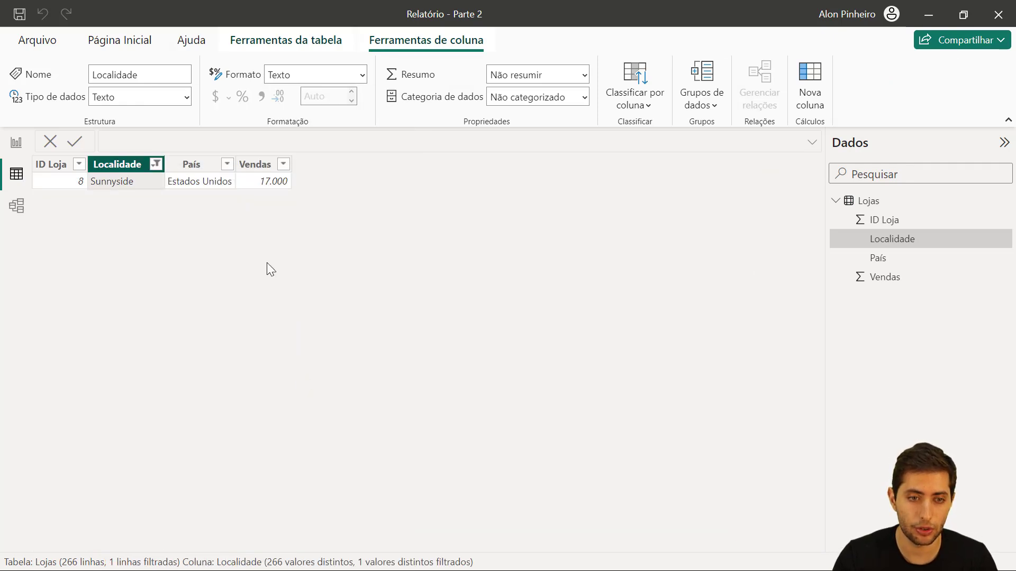
click(156, 164)
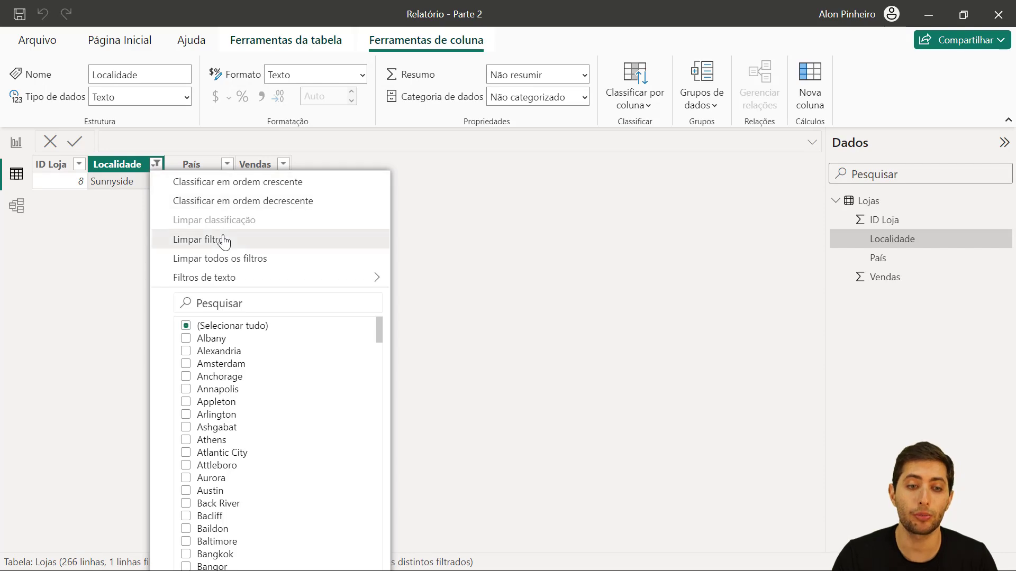
click(205, 239)
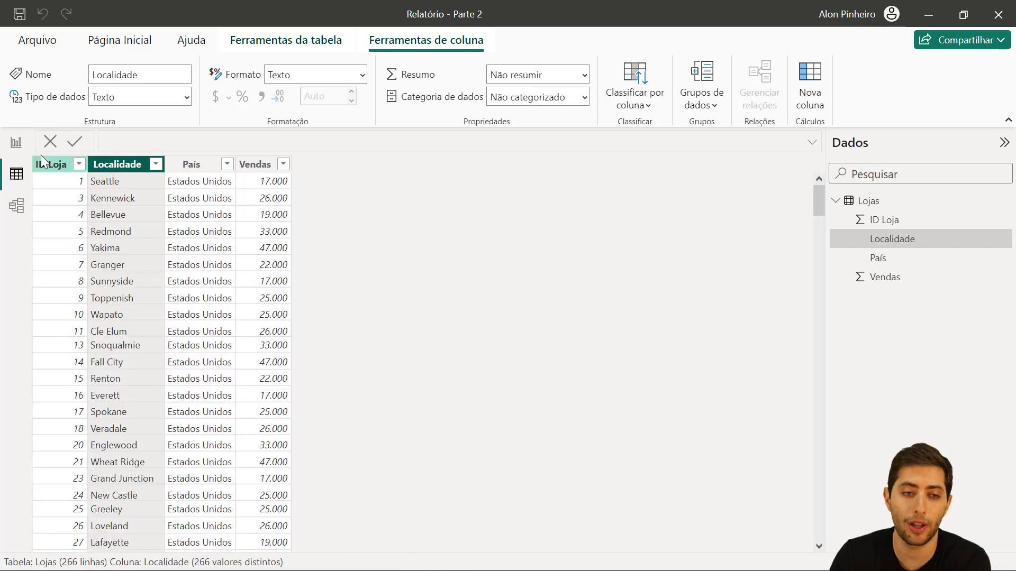
click(16, 142)
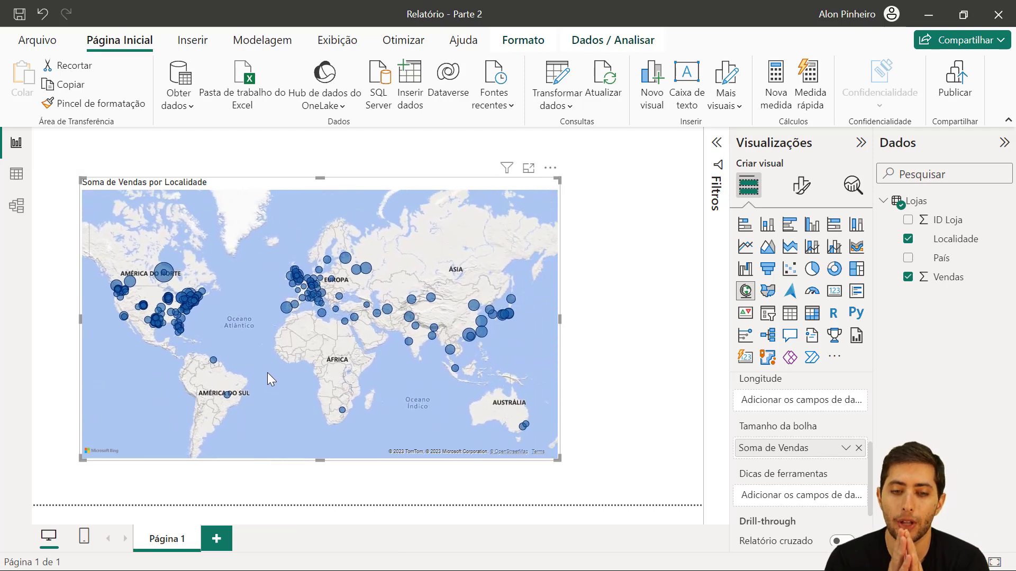
Examine the details and exact placement of the Annapolis bubble in Brazil on the map.
scroll(268, 373, up, 3)
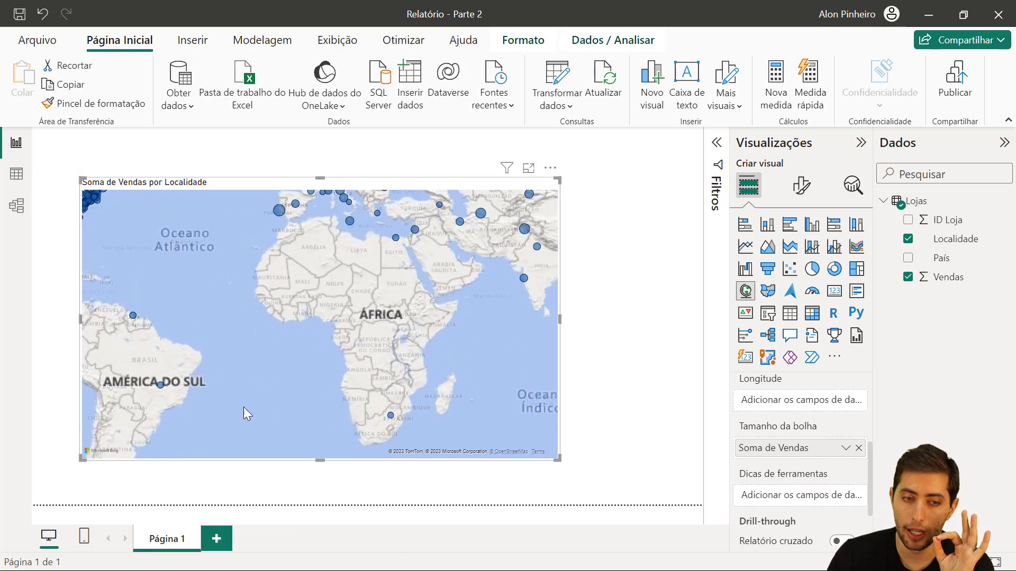
mouse_move(211, 396)
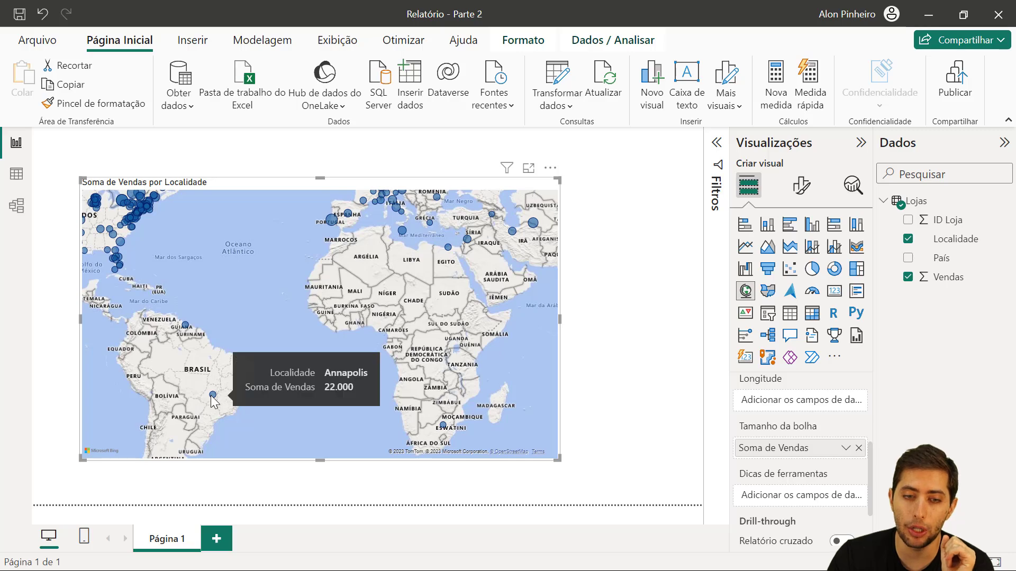
scroll(211, 396, up, 5)
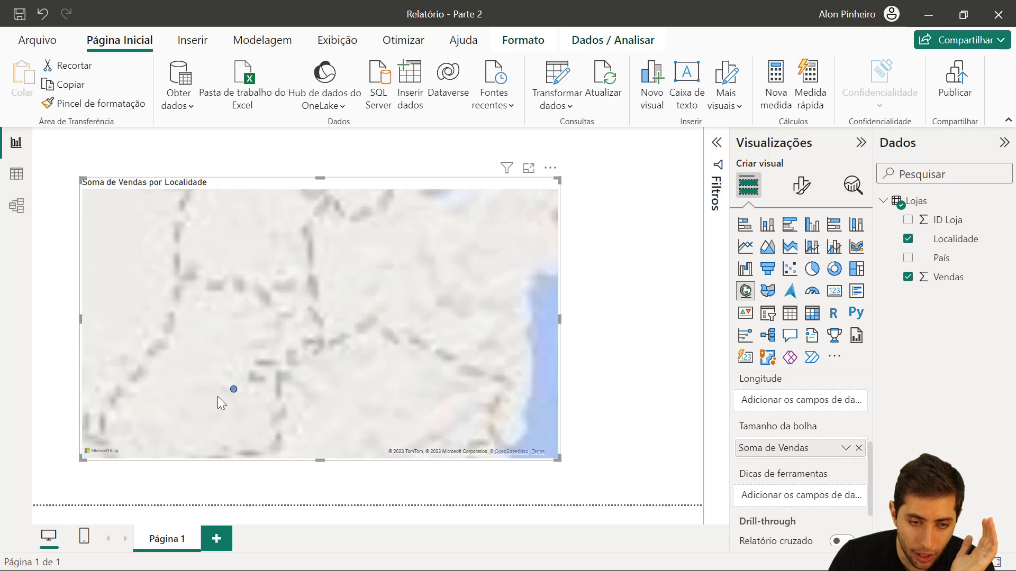
scroll(290, 377, up, 2)
scroll(296, 391, down, 2)
scroll(294, 389, up, 2)
mouse_move(294, 390)
mouse_down()
mouse_move(297, 401)
mouse_move(301, 390)
mouse_up()
scroll(300, 390, down, 3)
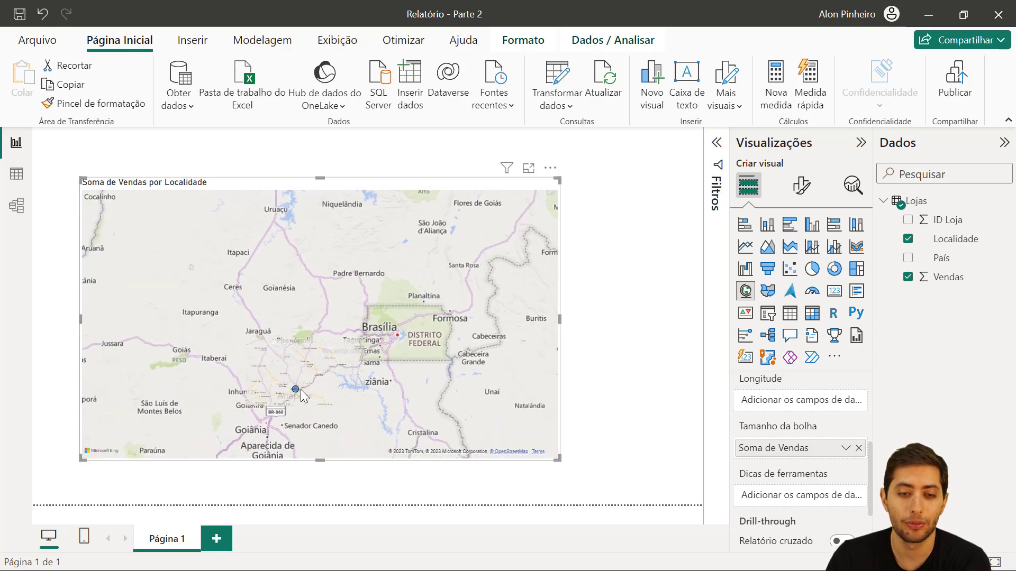
scroll(301, 392, up, 3)
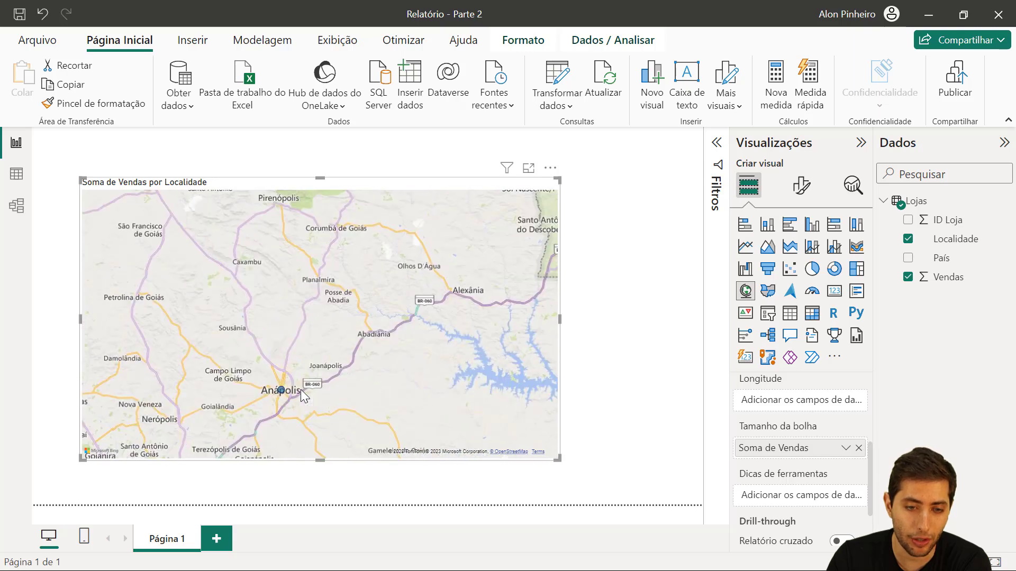
scroll(282, 391, up, 3)
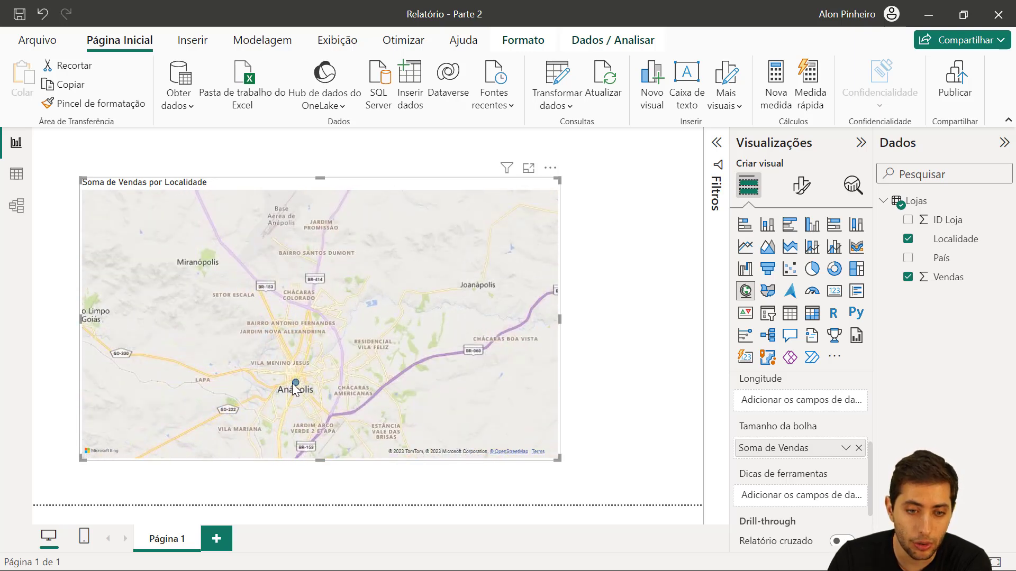
mouse_move(295, 383)
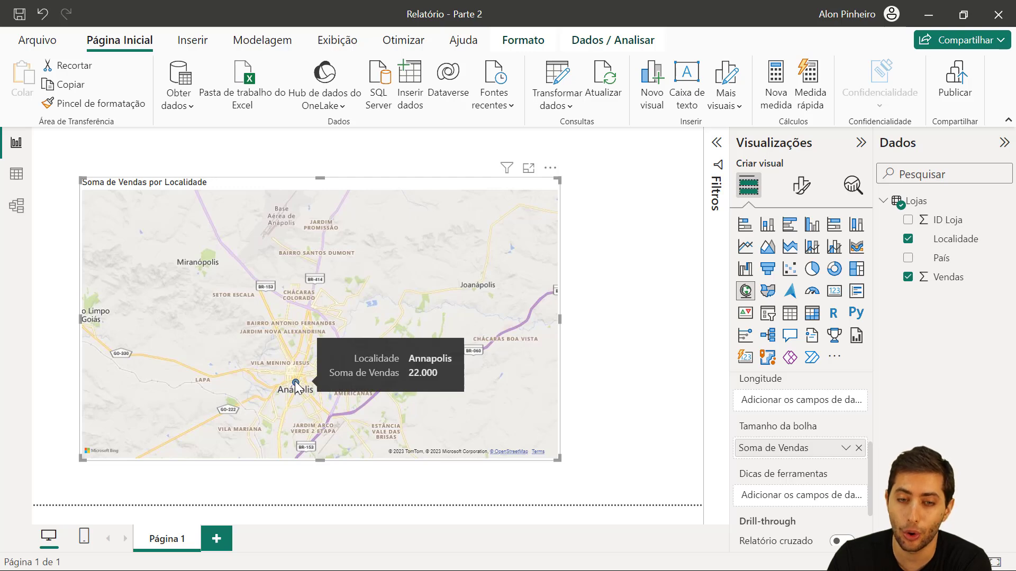
scroll(296, 388, down, 3)
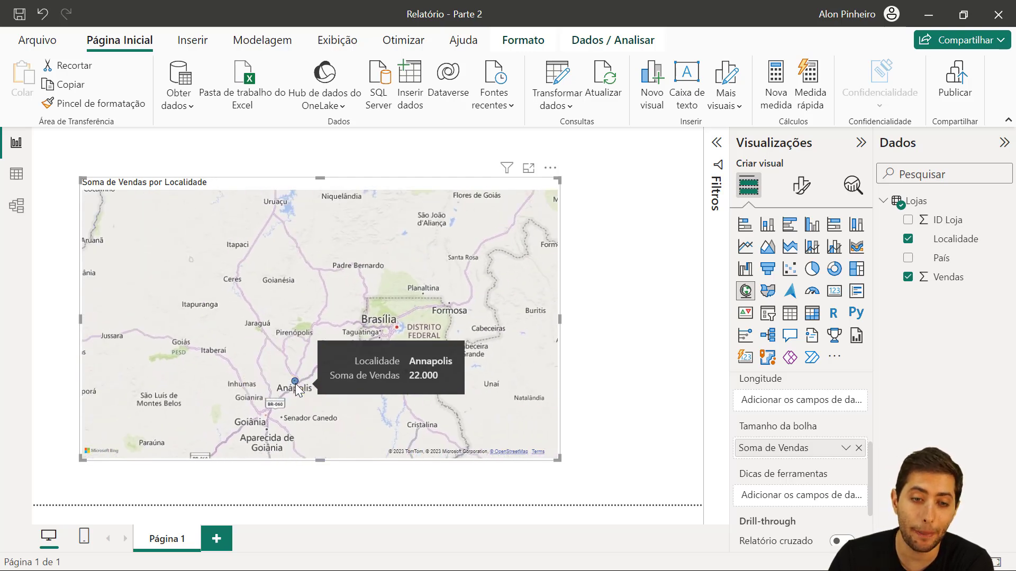
scroll(296, 386, down, 5)
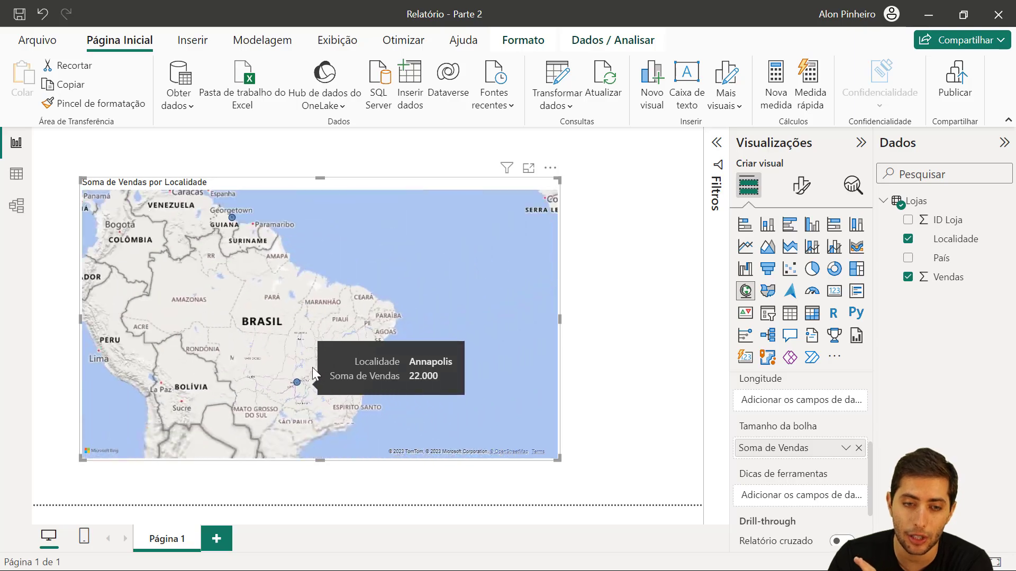
Examine the details and exact placement of the map bubble on the coast of Guyana.
scroll(249, 307, up, 3)
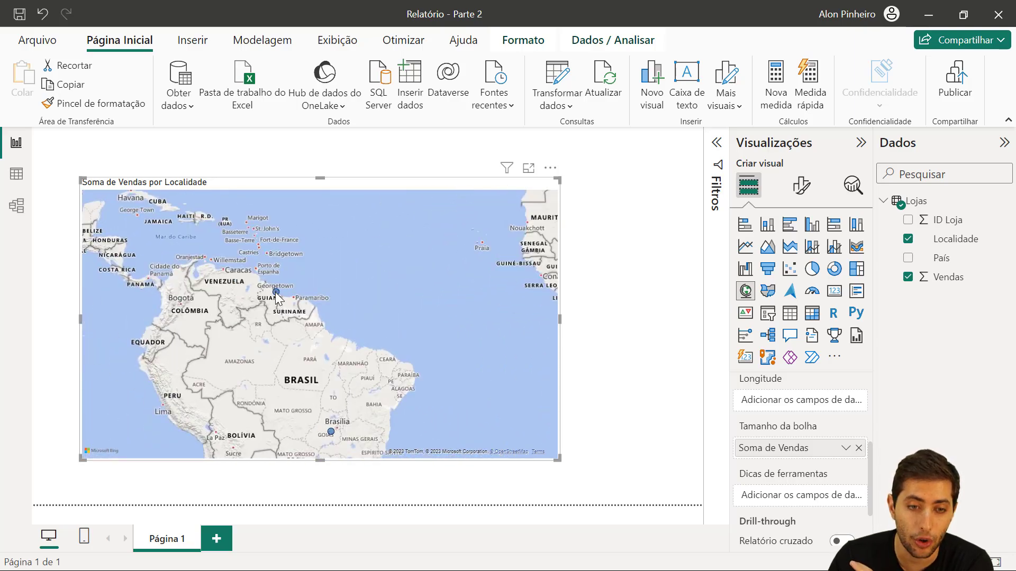
scroll(274, 292, up, 3)
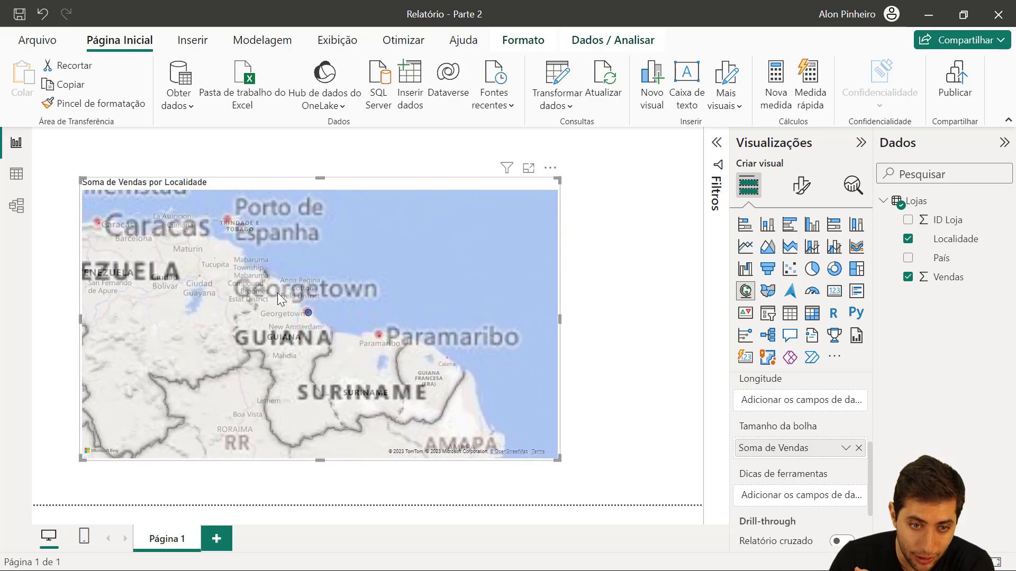
scroll(291, 304, up, 3)
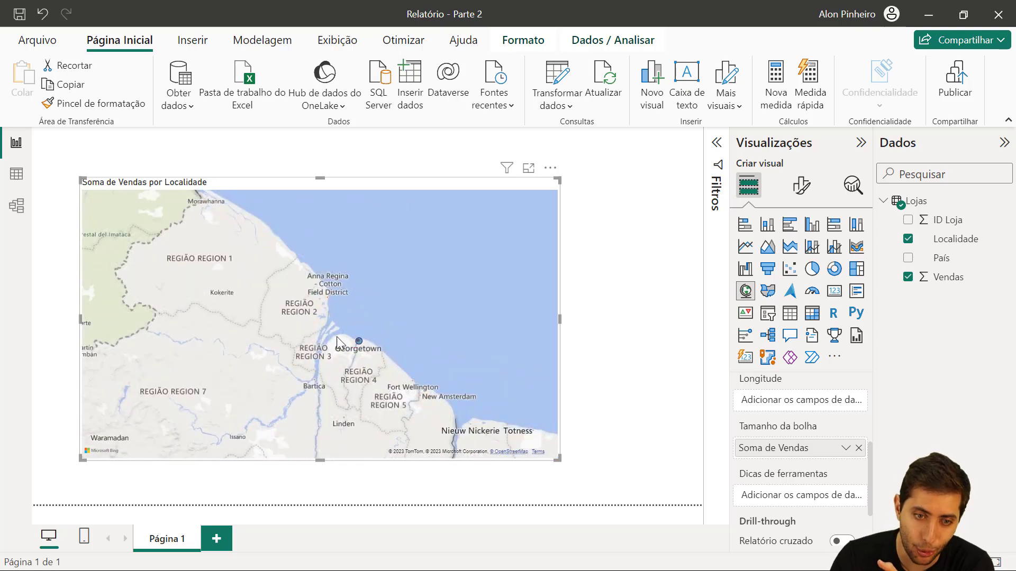
scroll(348, 349, down, 2)
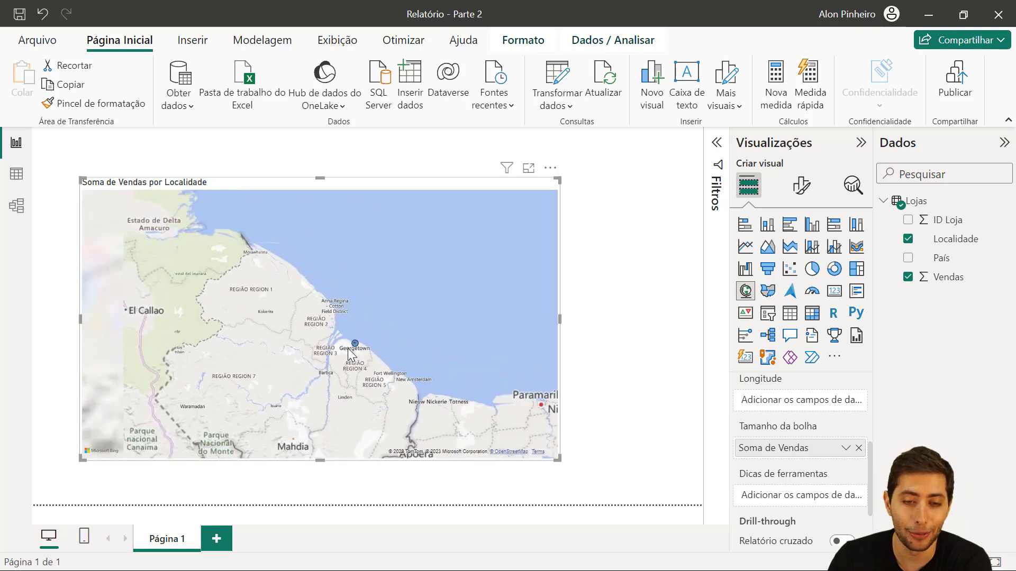
scroll(358, 355, down, 3)
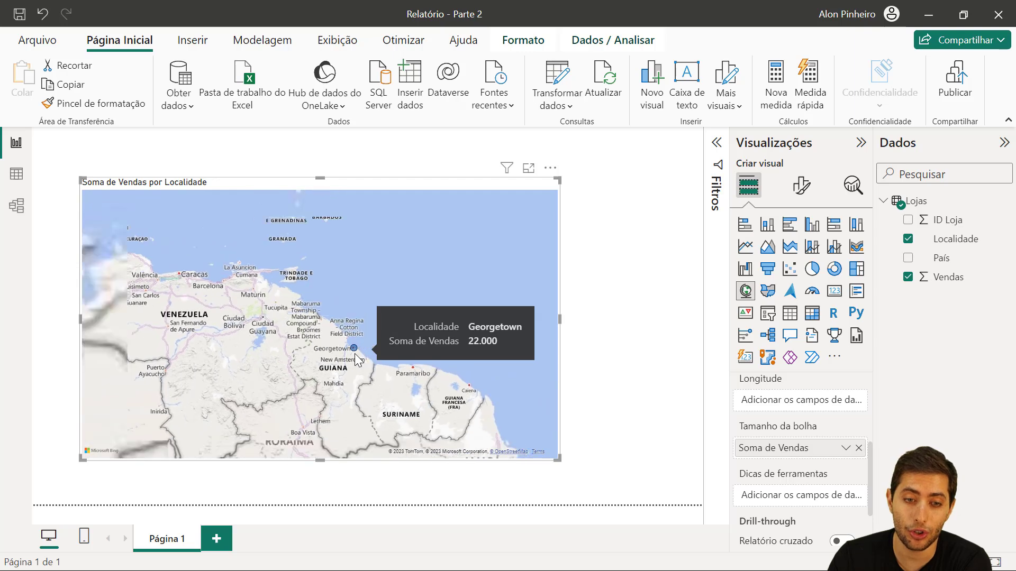
Filter the Localidade column of Lojas with "geor" to check the País of Georgetown, clear the filter, and return to the map.
click(16, 174)
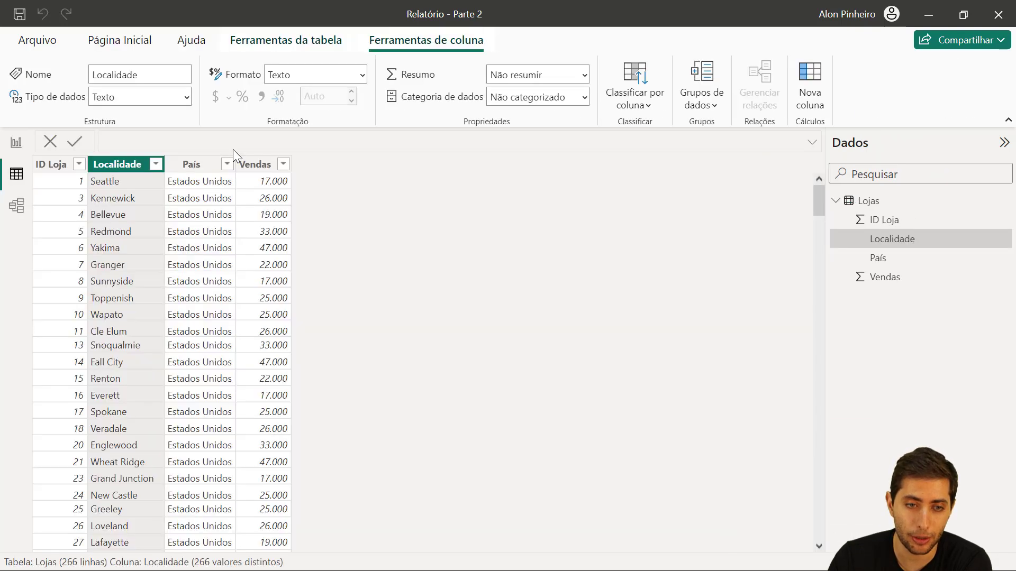
click(156, 164)
click(230, 225)
text(geor)
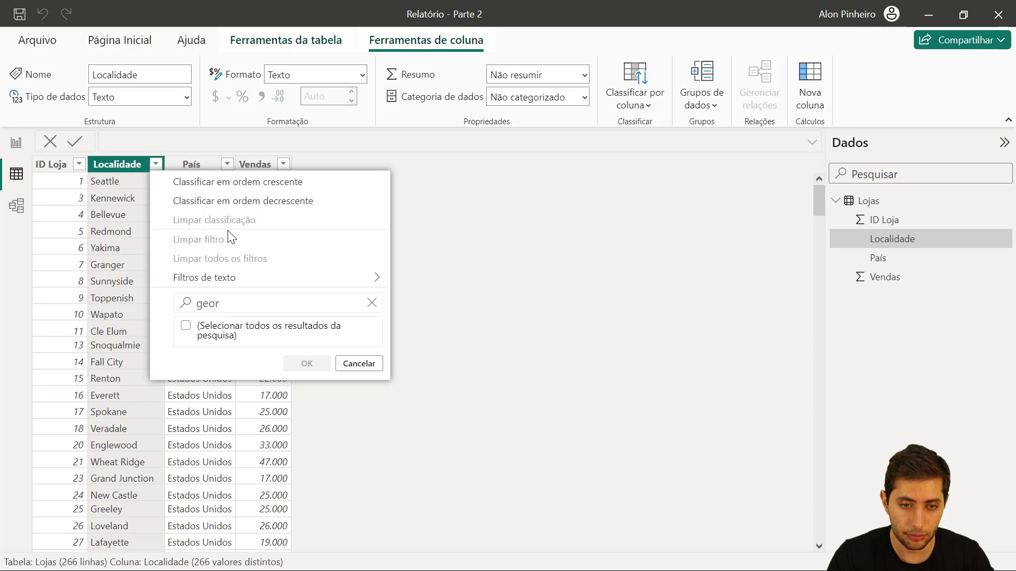
click(185, 326)
click(307, 364)
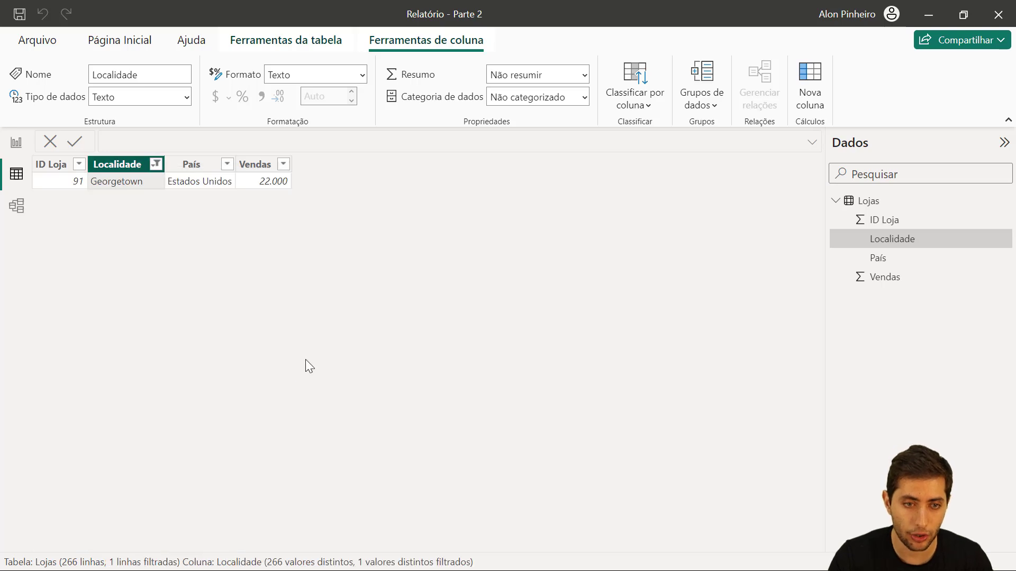
click(155, 164)
click(238, 179)
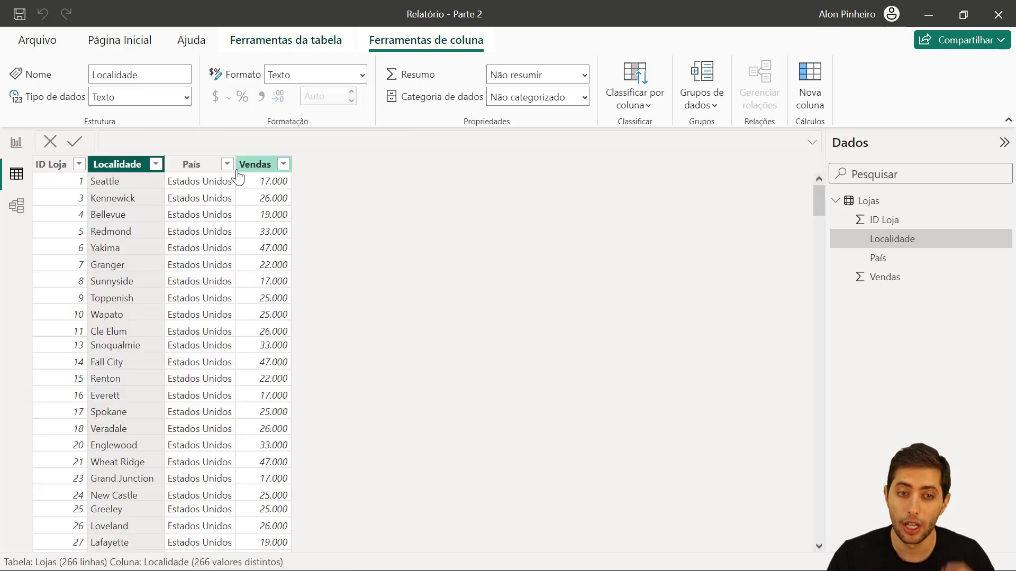
click(5, 143)
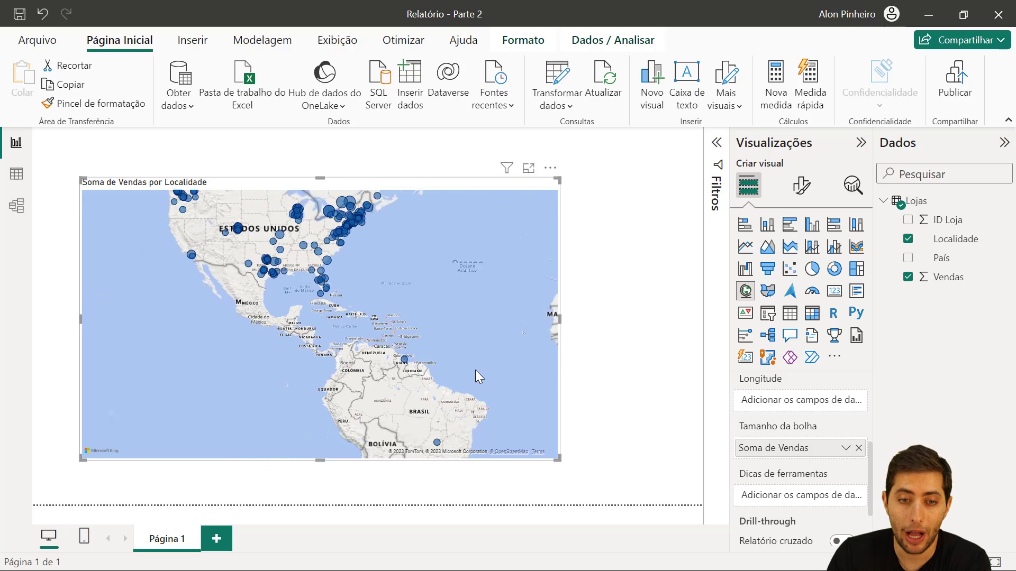
Review the world map and the Localidade and País columns of the Lojas table, and return to the report.
drag(436, 351, 233, 348)
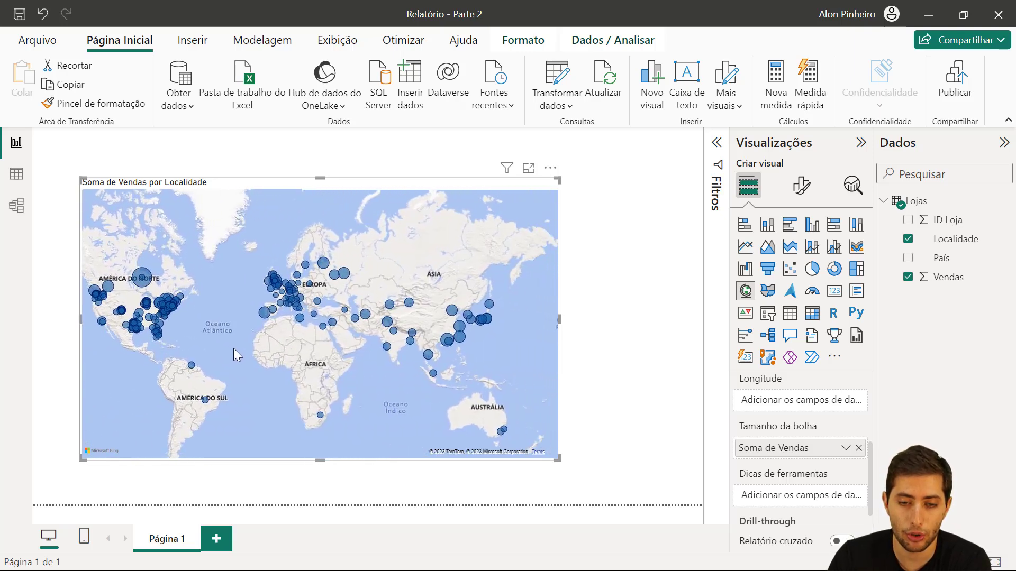
scroll(810, 456, up, 3)
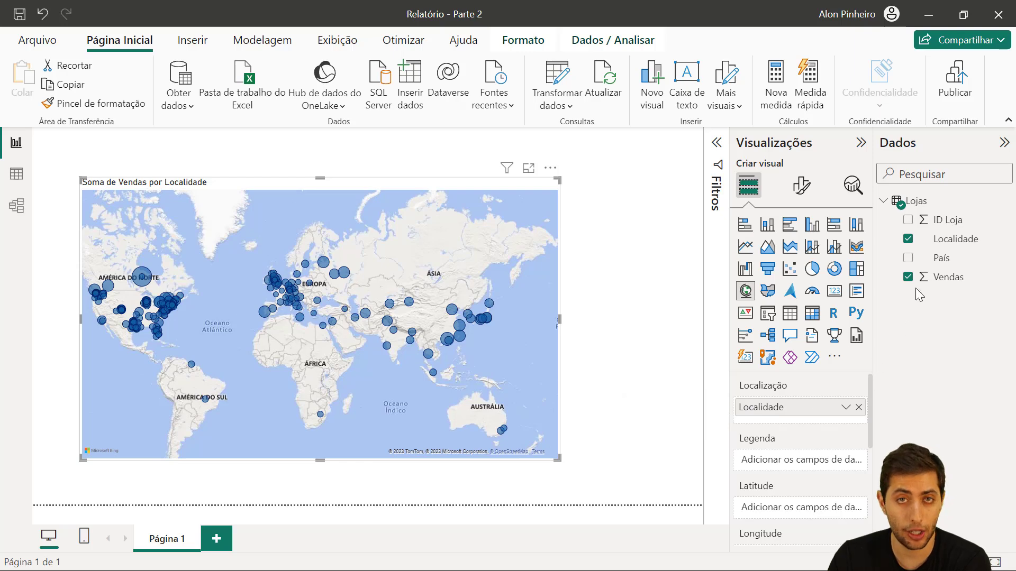
click(16, 174)
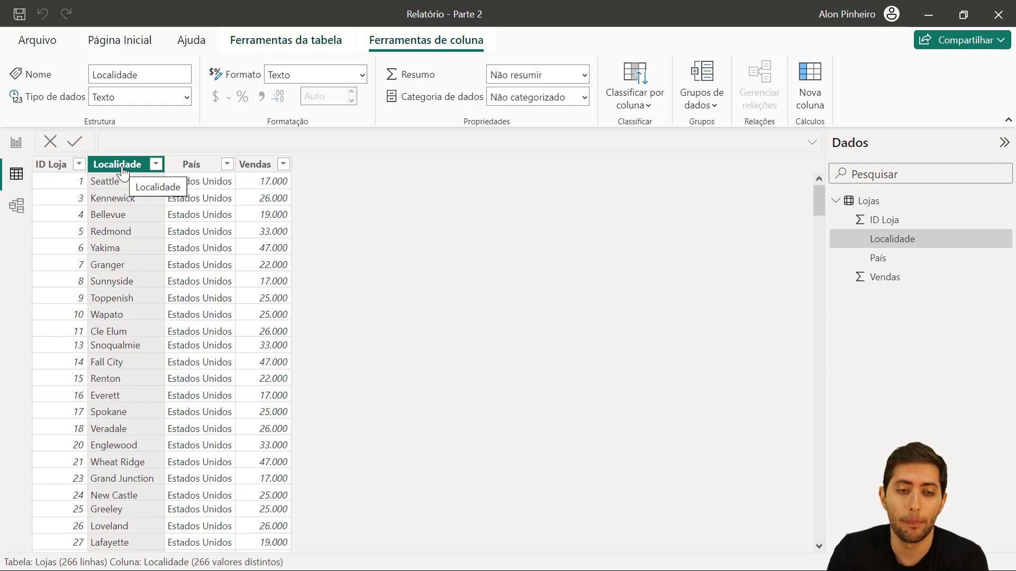
click(209, 169)
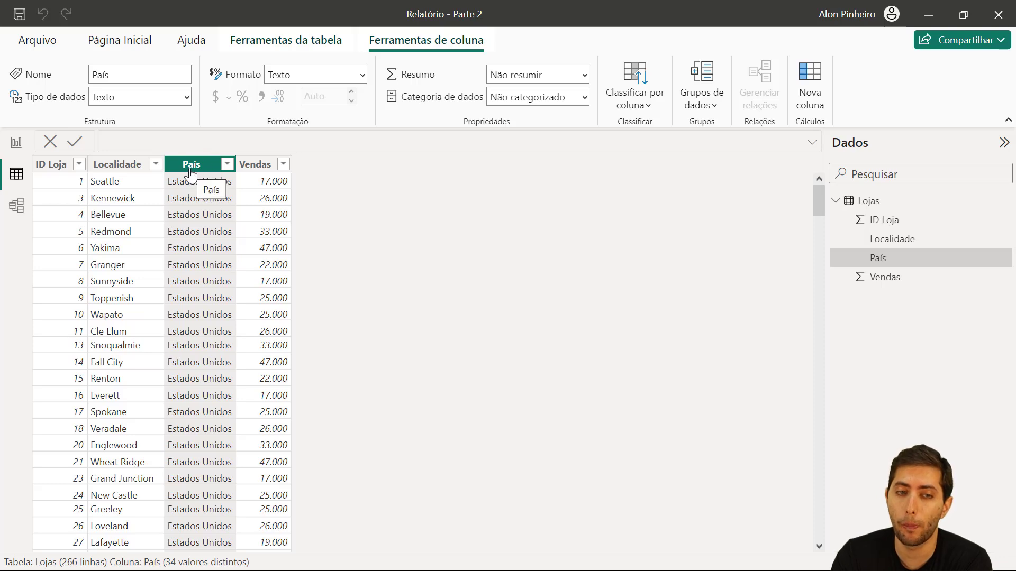
click(16, 143)
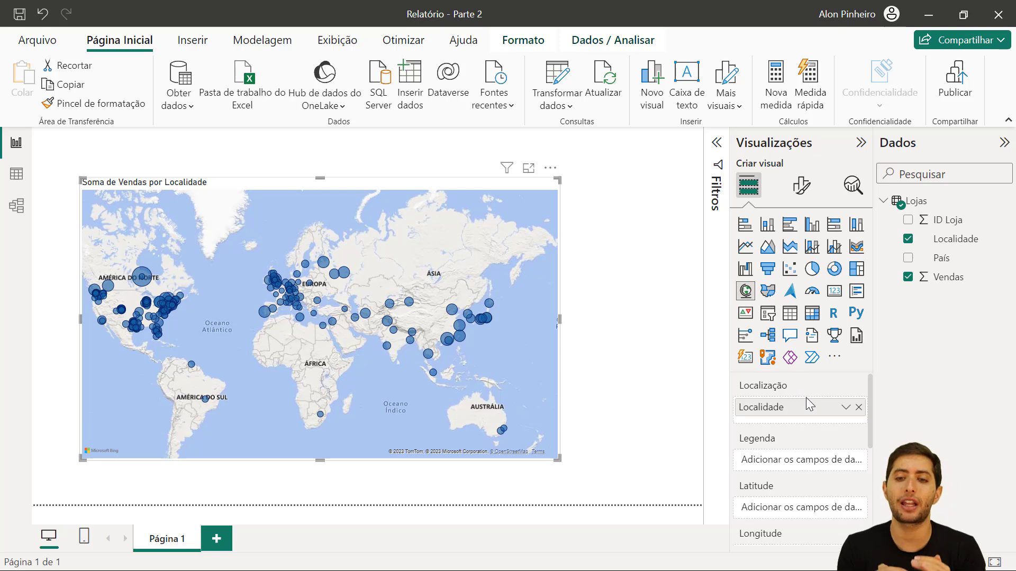
Replace Localidade in the map's Localização with a País and Localidade hierarchy, and expand the map one level down.
click(858, 406)
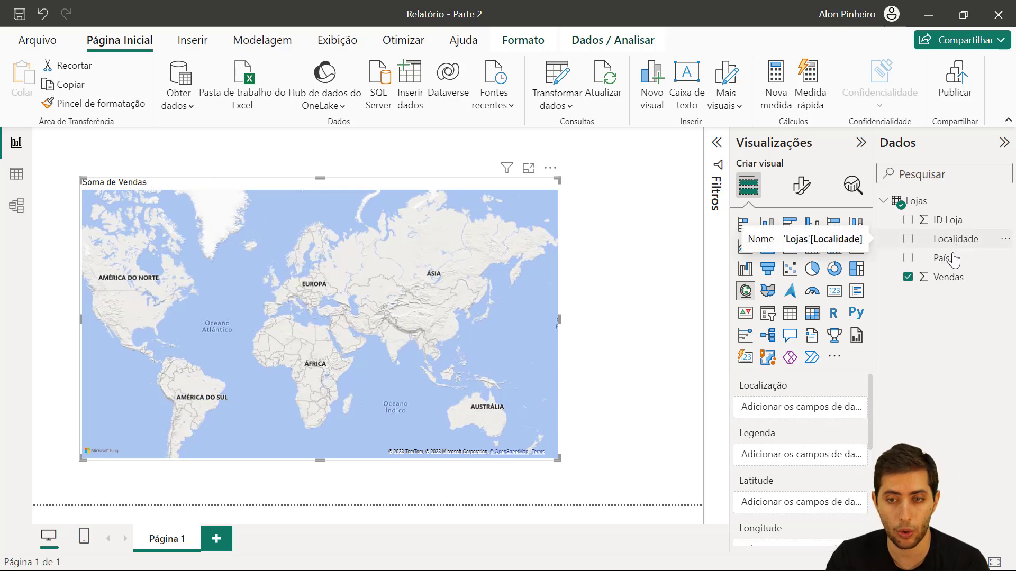
drag(942, 258, 815, 406)
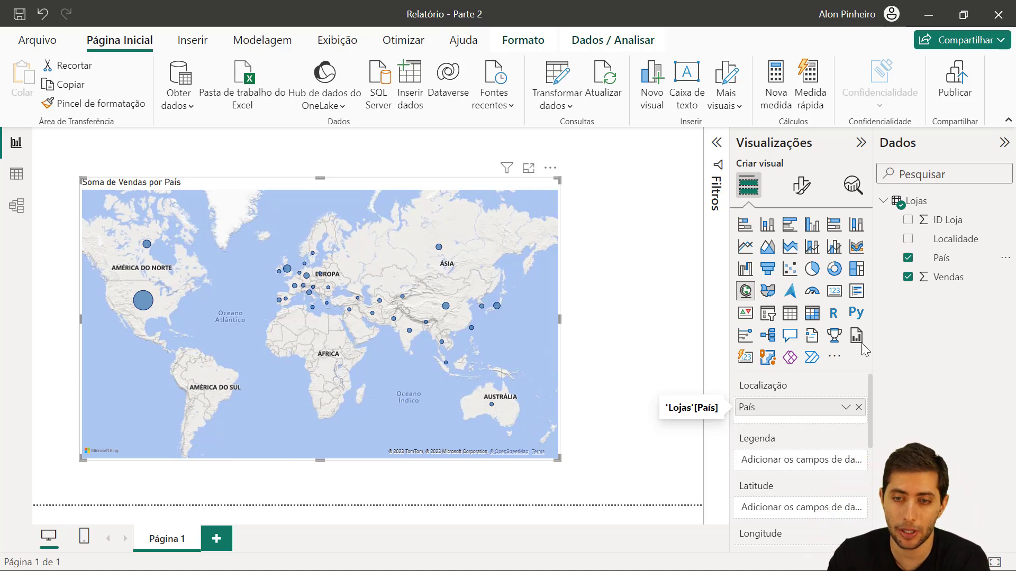
drag(966, 245, 830, 413)
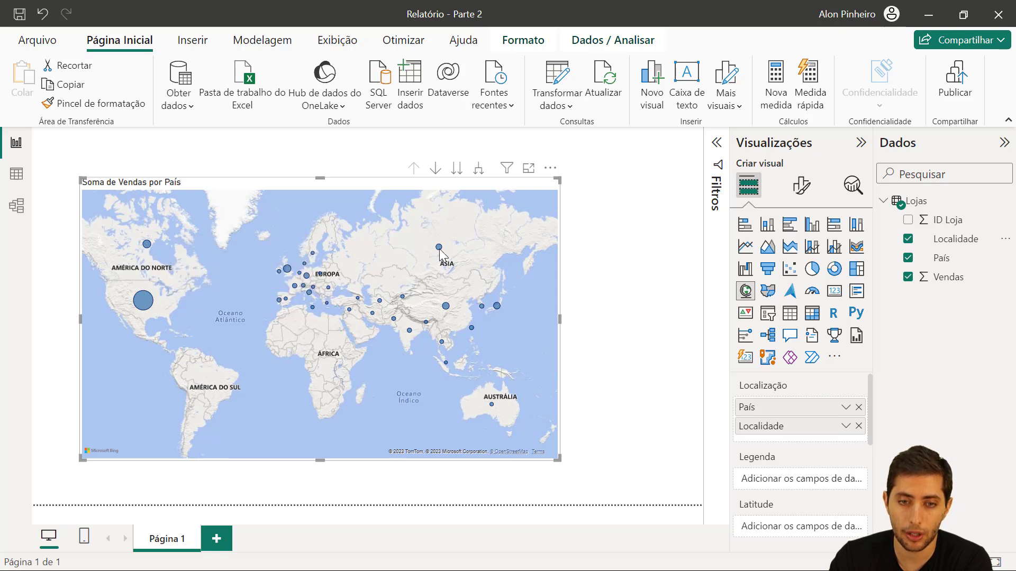
mouse_move(440, 254)
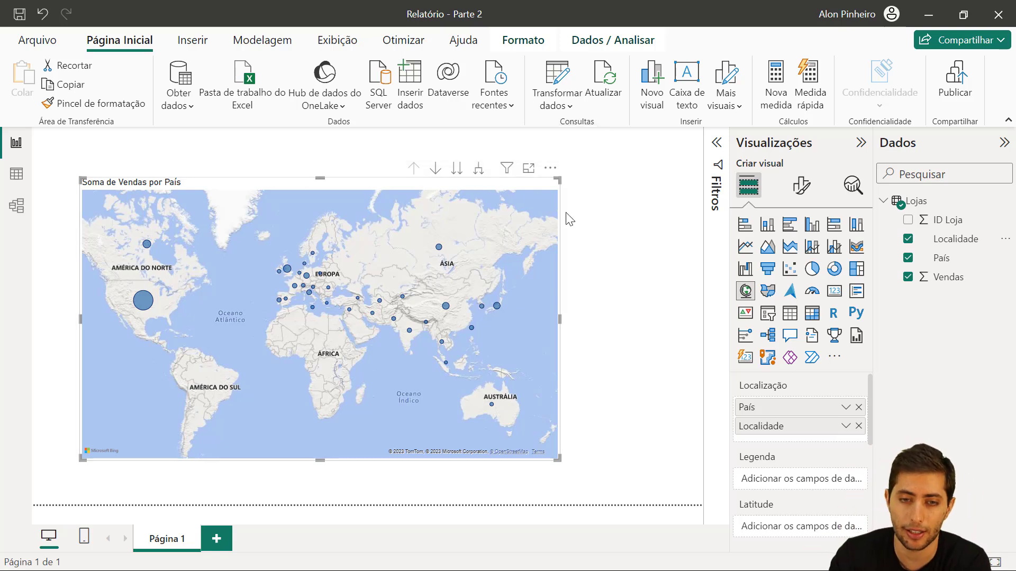
click(478, 170)
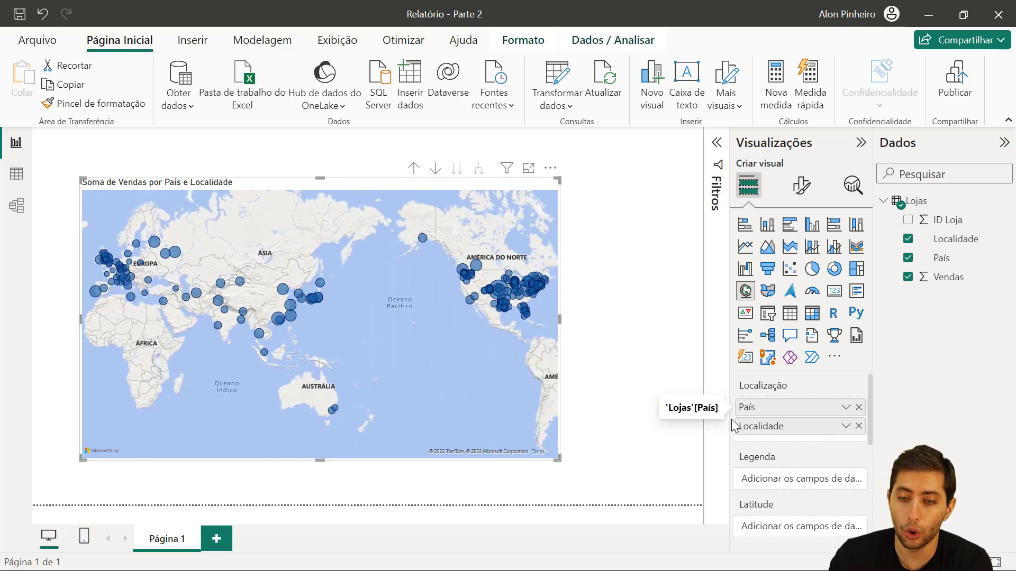
Check Brazil and Guyana on the expanded map for misplaced bubbles.
drag(197, 411, 269, 398)
scroll(221, 393, up, 1)
scroll(220, 392, up, 1)
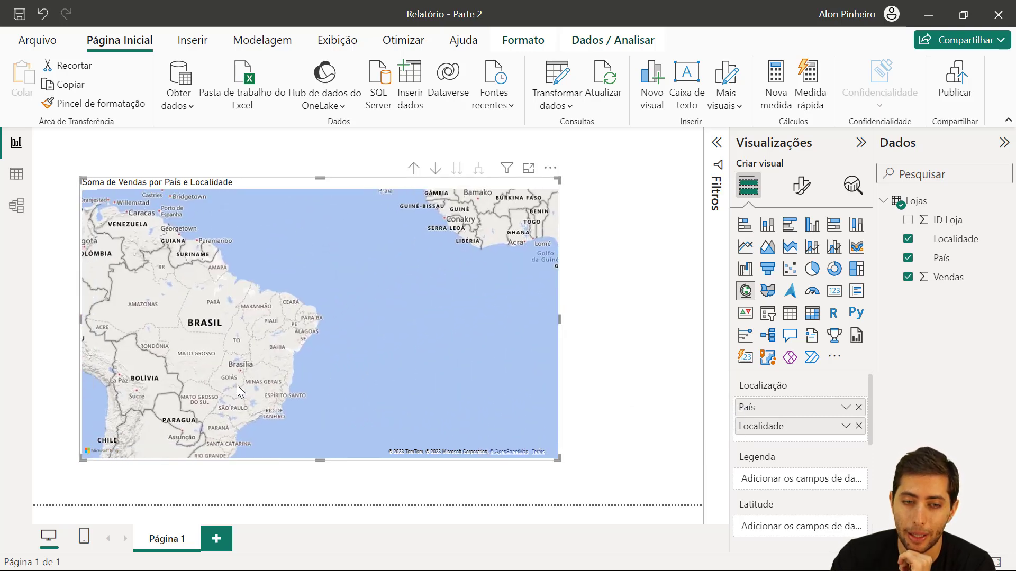
Review the list of countries in the País column filter of the Lojas table without applying a filter.
click(21, 183)
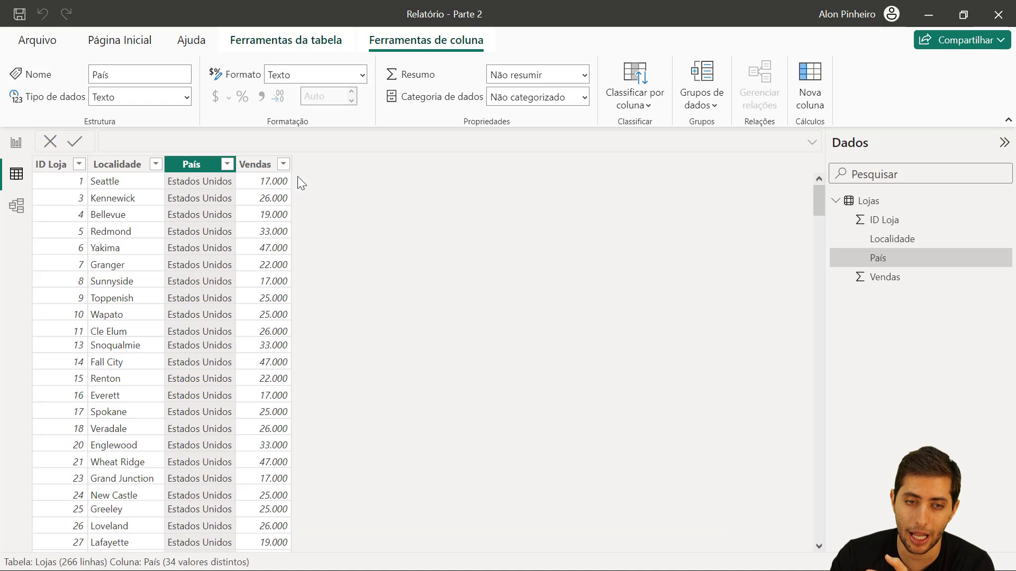
click(226, 164)
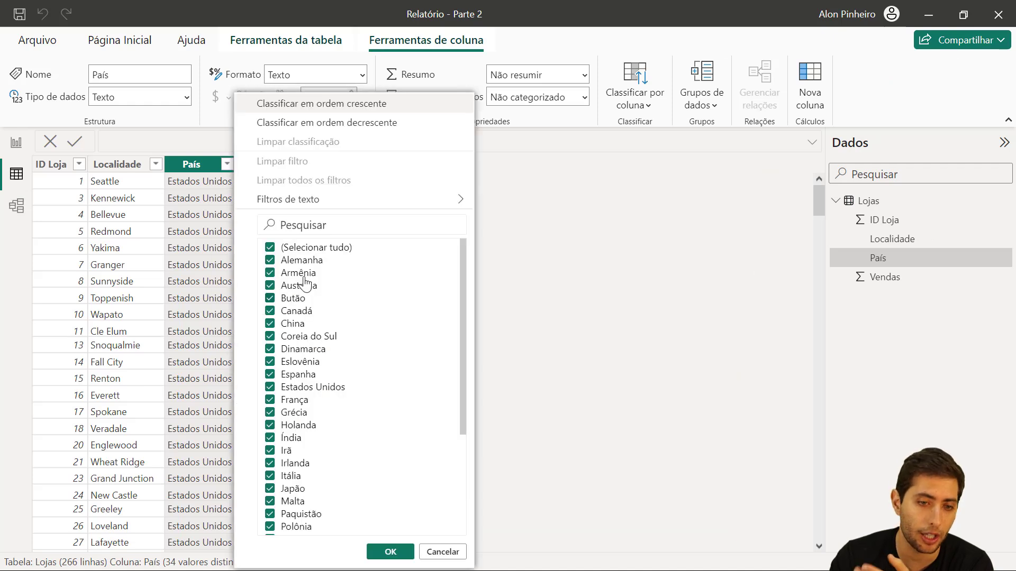
scroll(327, 300, down, 5)
scroll(328, 301, up, 5)
scroll(337, 307, down, 3)
scroll(337, 308, up, 3)
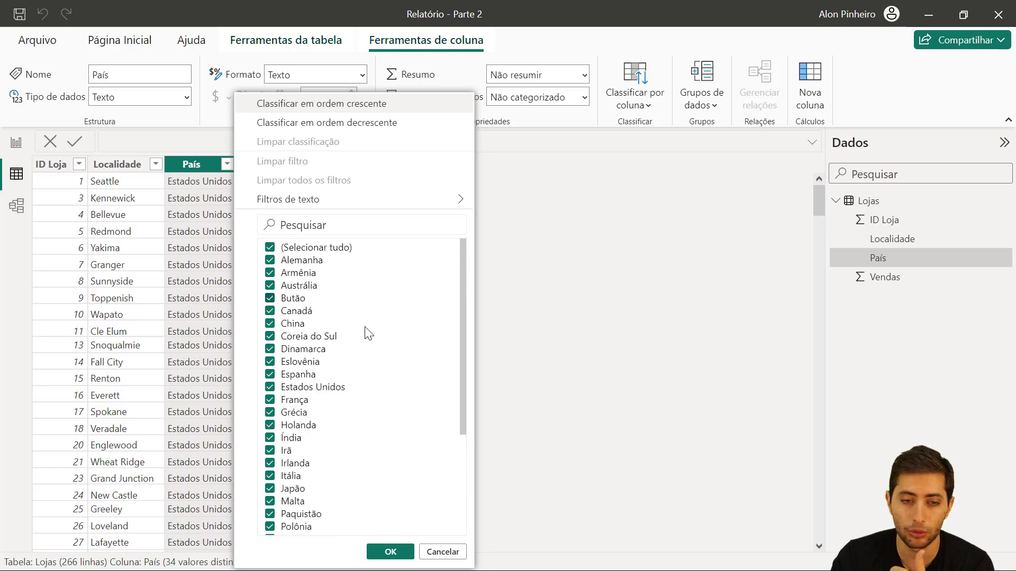
scroll(365, 320, down, 4)
click(436, 551)
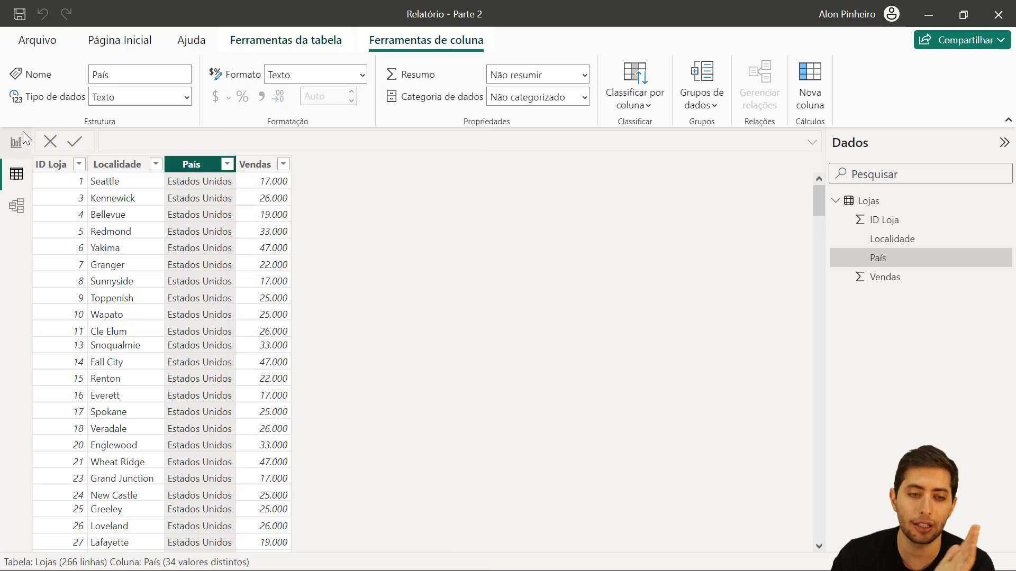
Return to the report and check where the sales bubbles fall across the whole world map.
click(15, 149)
drag(508, 324, 402, 338)
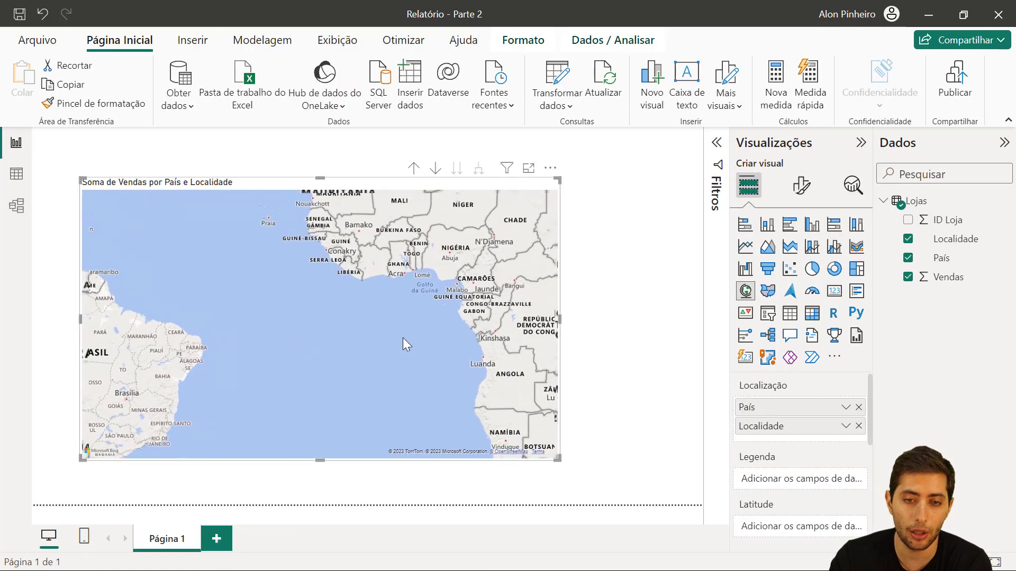
scroll(402, 339, down, 1)
drag(502, 303, 383, 326)
scroll(383, 326, down, 1)
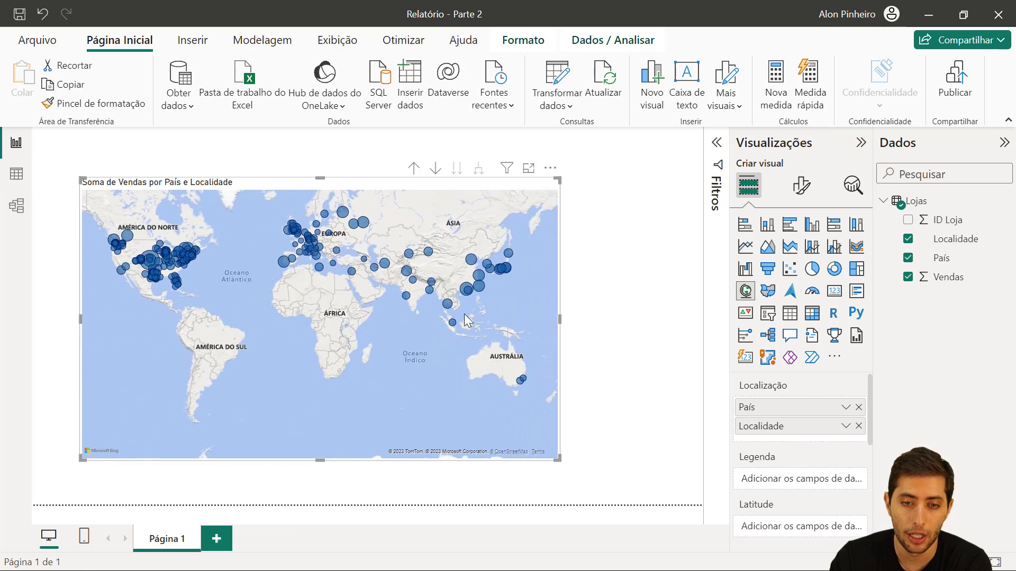
drag(180, 277, 220, 315)
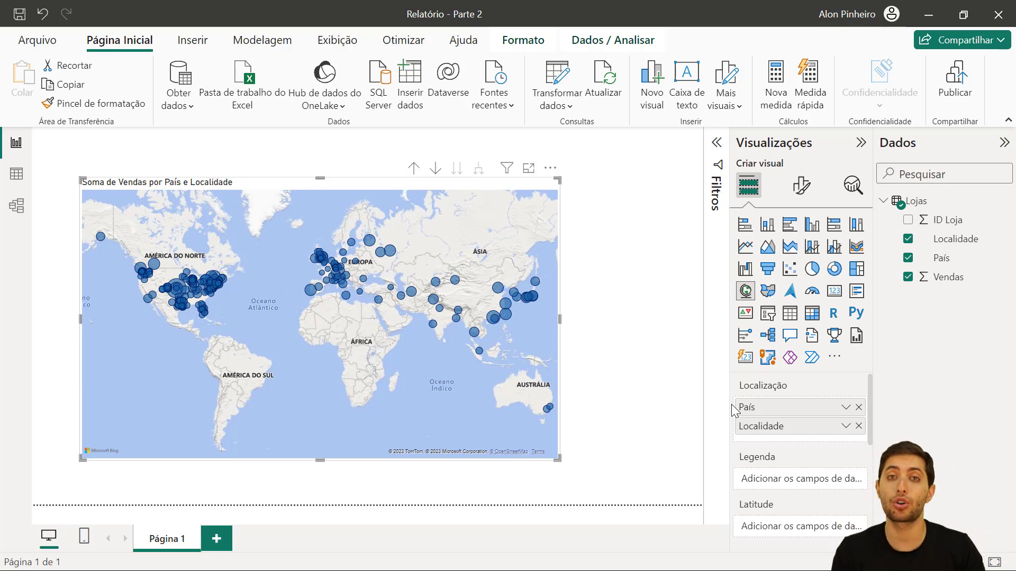
click(702, 312)
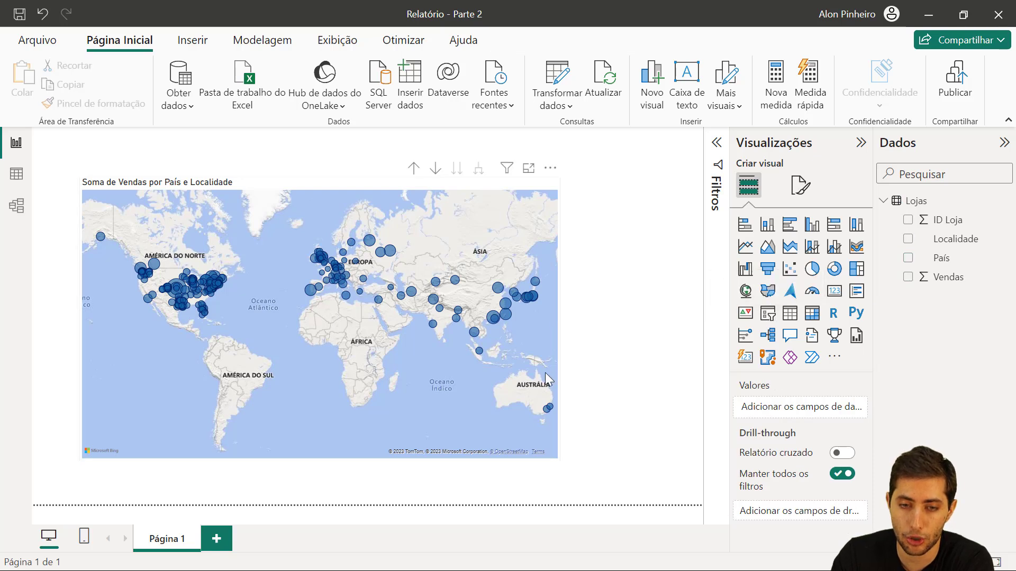
Move the map visual to the page's left edge and add a Localidade slicer beside it.
drag(545, 372, 502, 376)
click(609, 237)
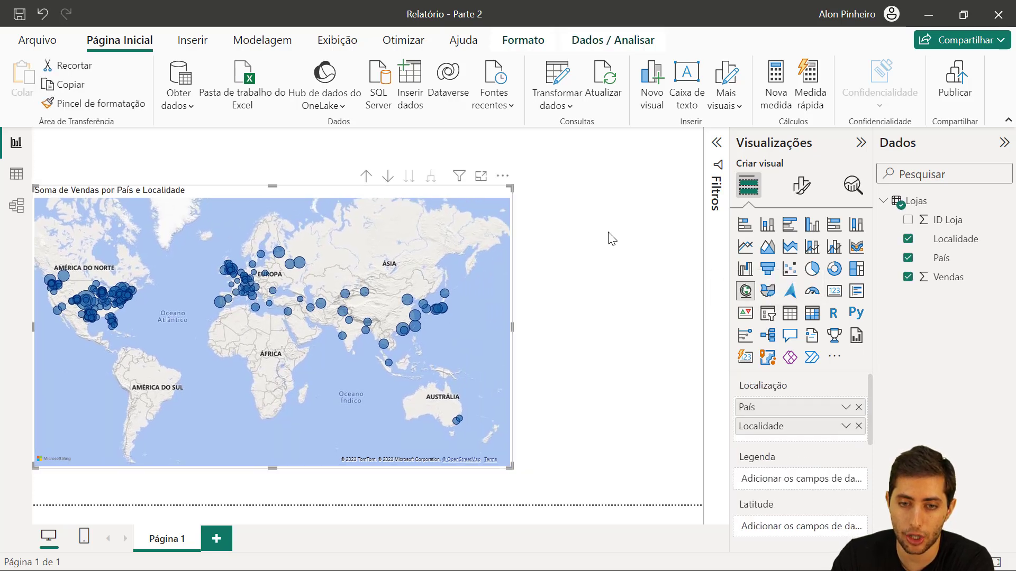
click(767, 313)
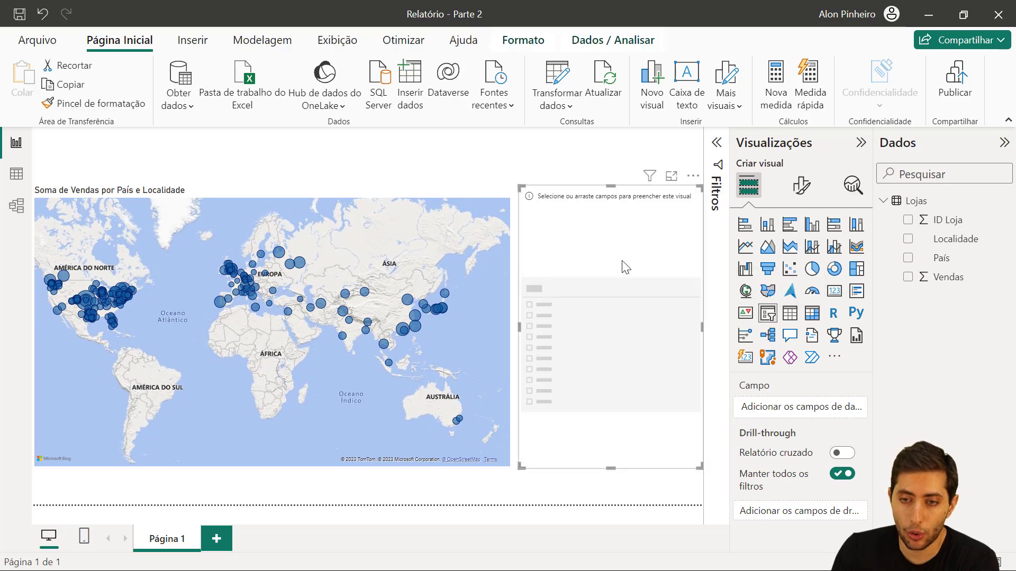
drag(956, 239, 779, 406)
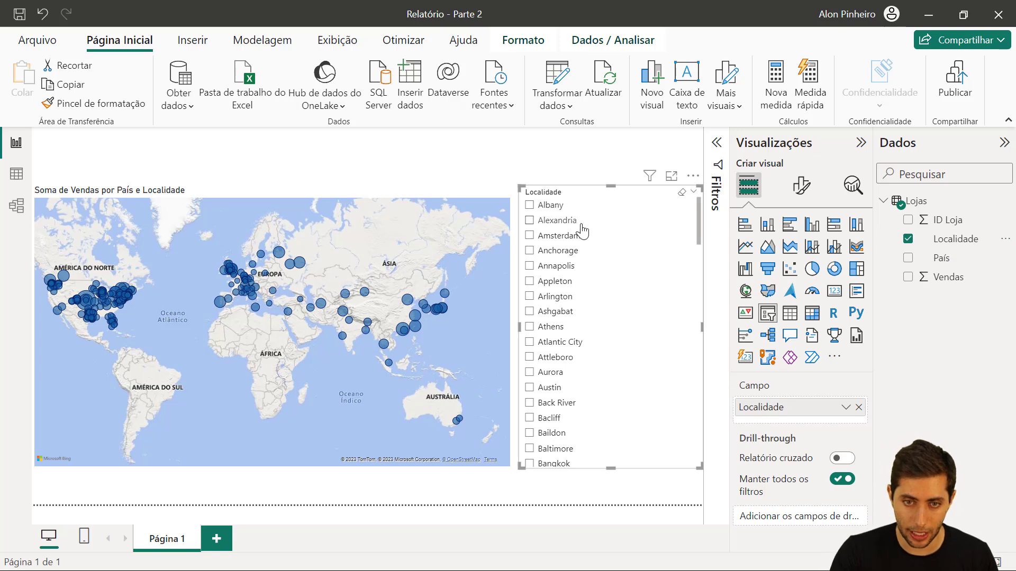
Set the font size of the Localidade slicer's values to 14 and look through its list.
click(801, 185)
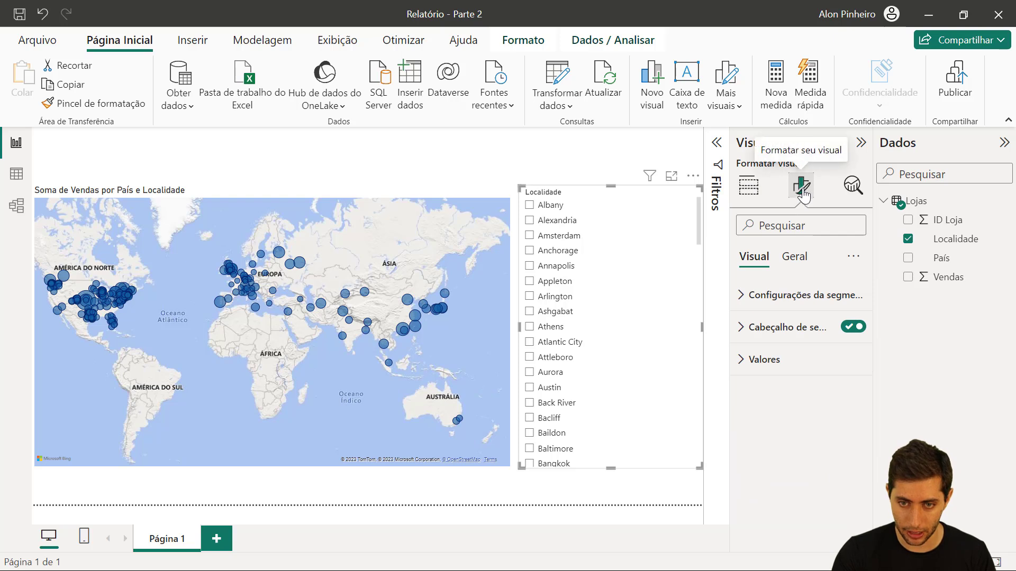
click(778, 365)
click(852, 435)
click(852, 435)
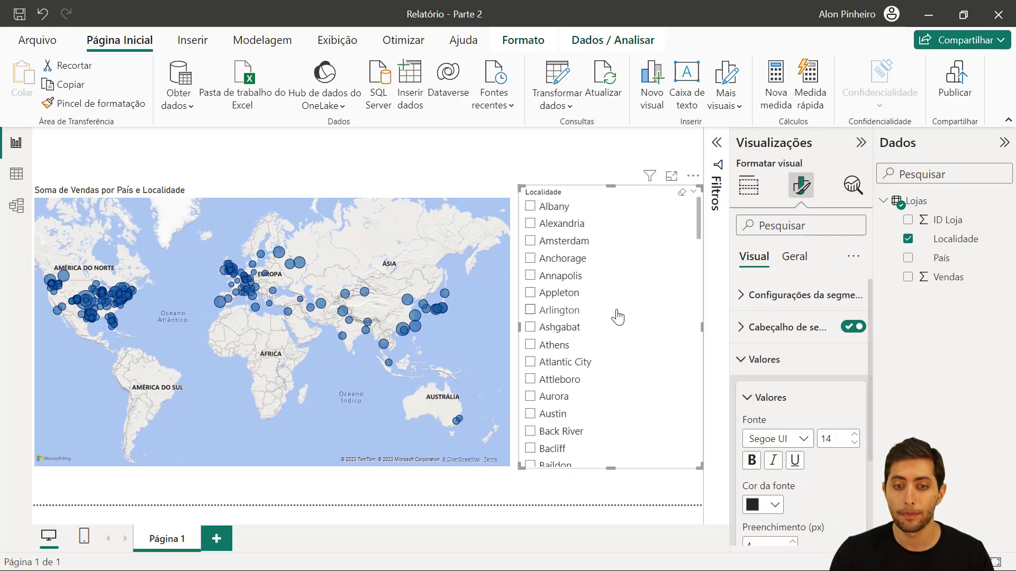
scroll(623, 317, down, 2)
scroll(622, 333, up, 2)
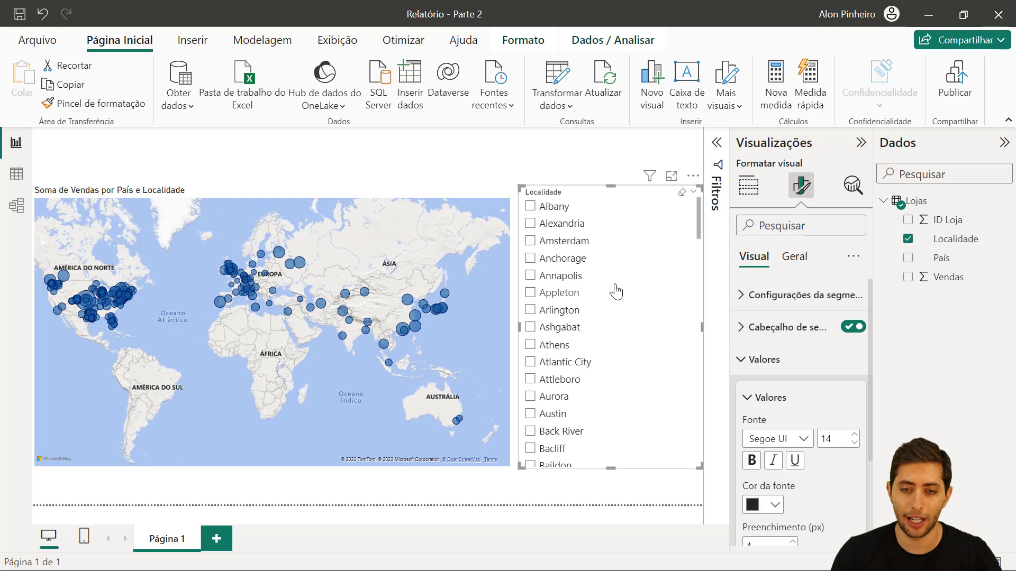
Enable search in the Localidade slicer.
click(691, 475)
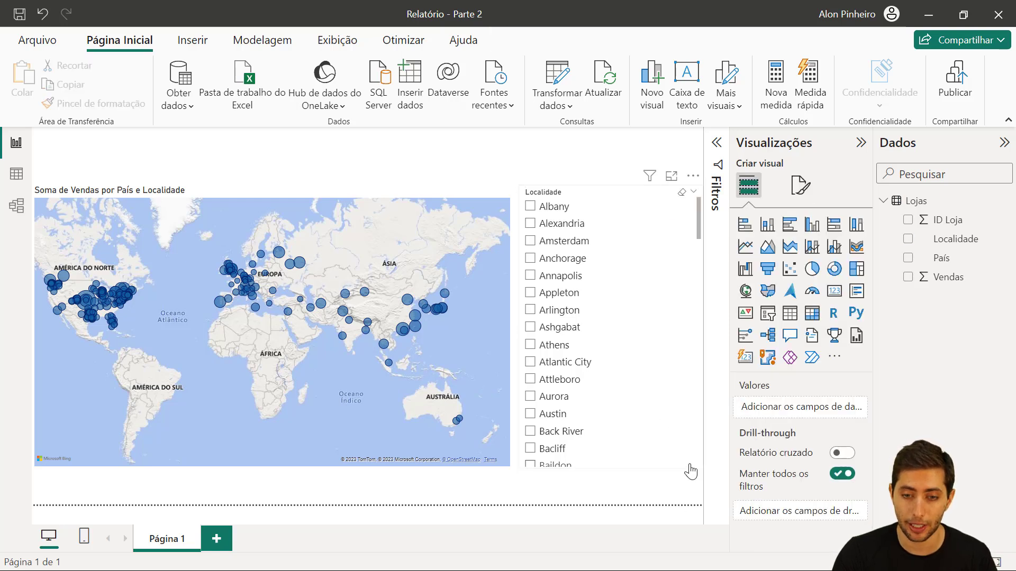
click(693, 176)
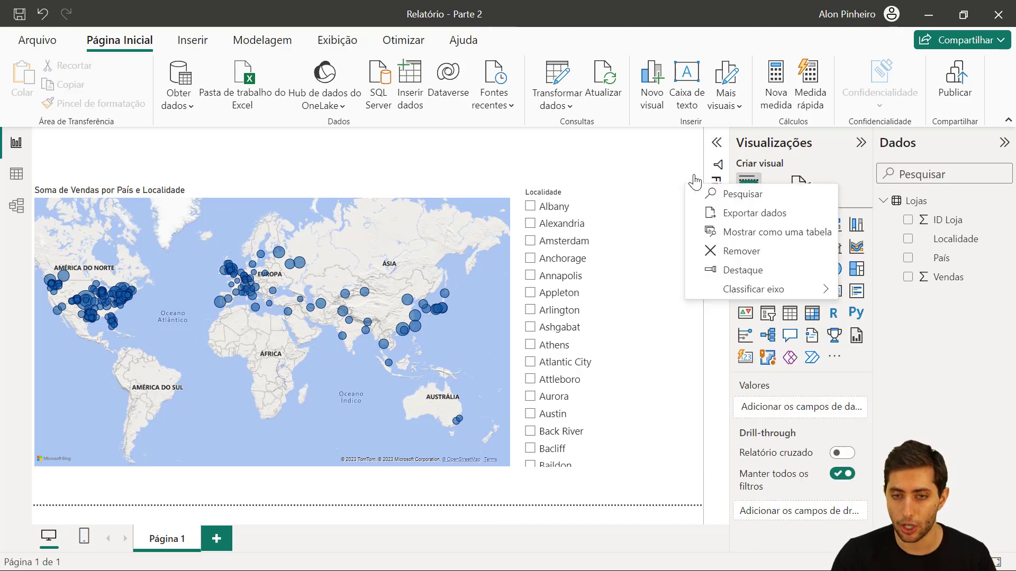
click(665, 162)
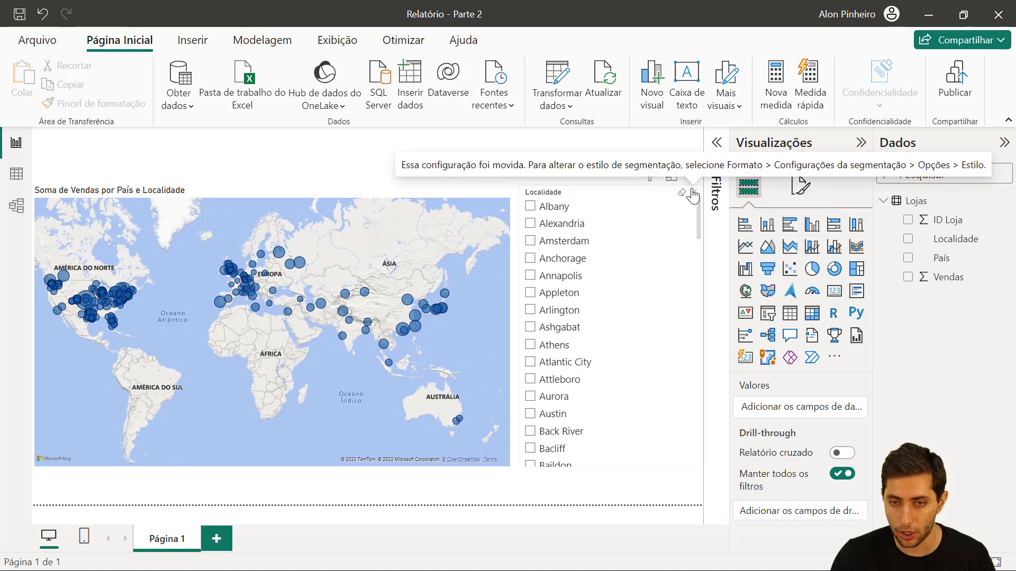
click(693, 178)
click(712, 195)
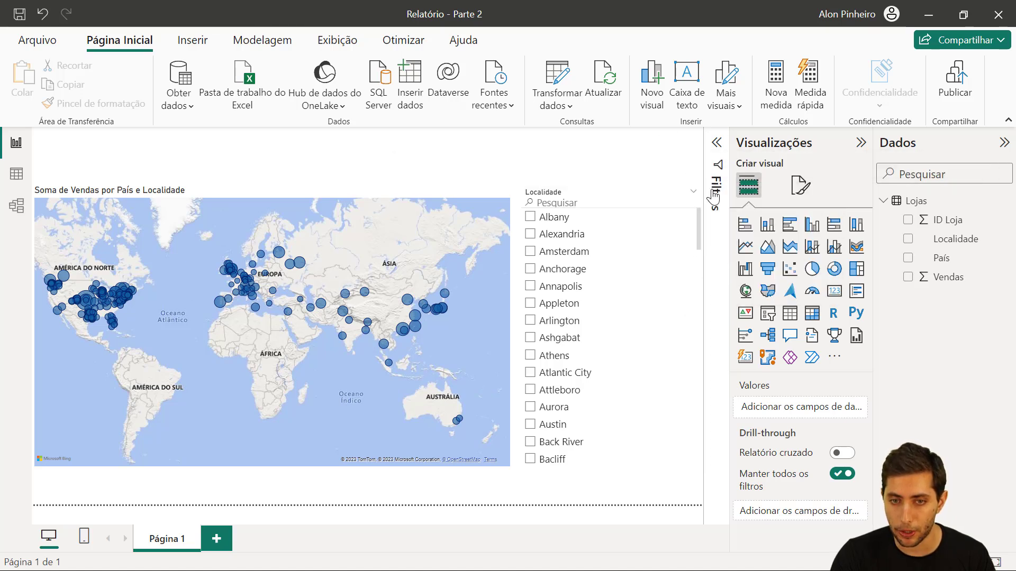
Search the slicer for "anna", filter the map to Annapolis, and check where its bubble is placed.
click(608, 199)
text(anna)
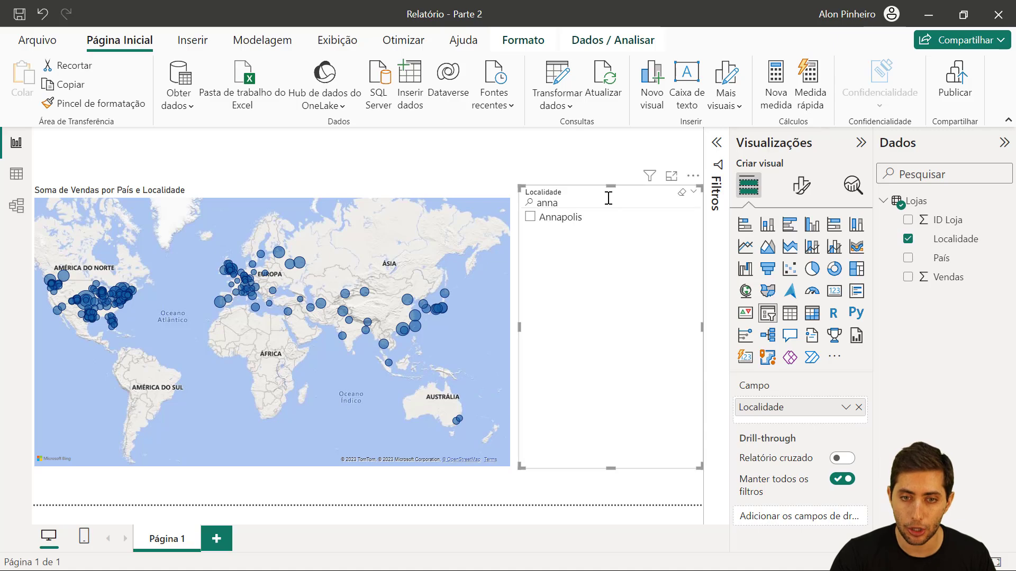
click(570, 219)
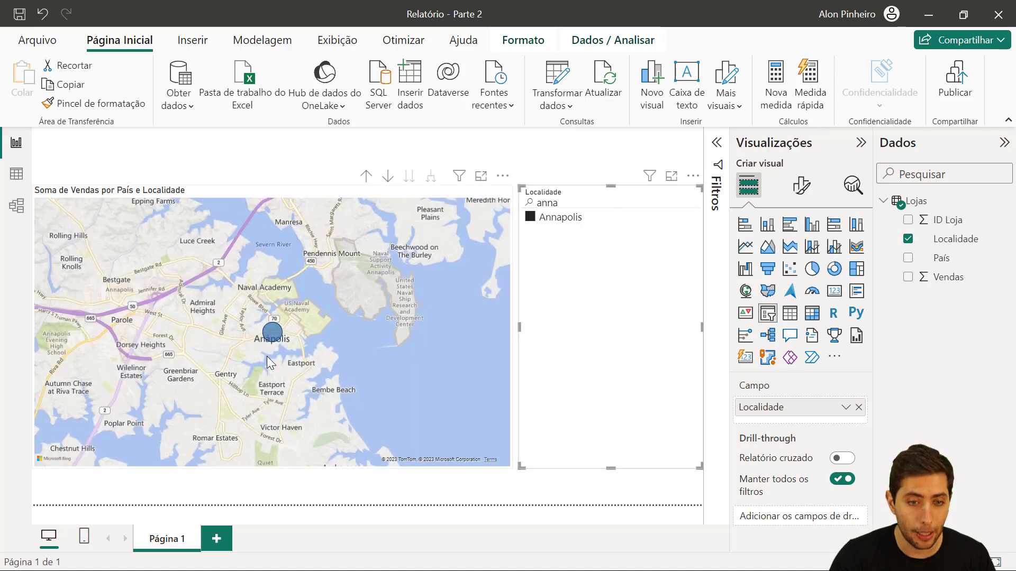
mouse_move(270, 364)
scroll(259, 386, down, 5)
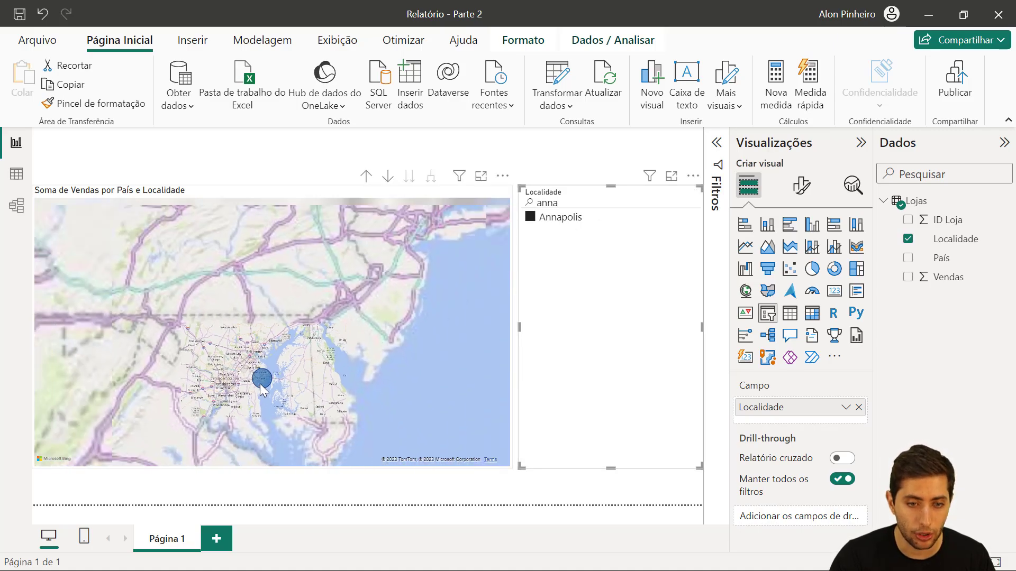
Search the slicer for "sunny", switch the filter from Annapolis to Sunnyside, and check its bubble on the map.
double_click(554, 203)
text(su)
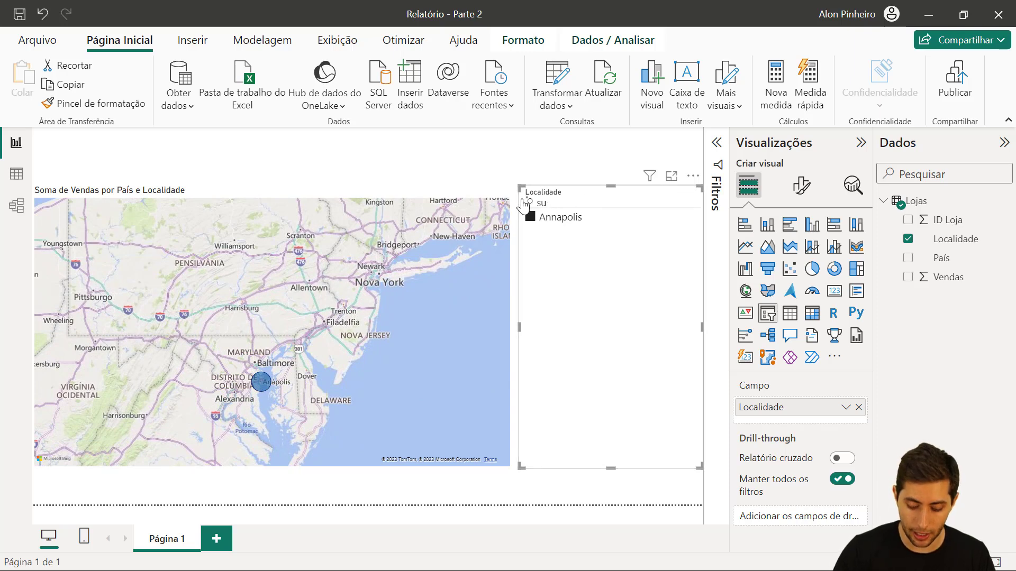
text(unny)
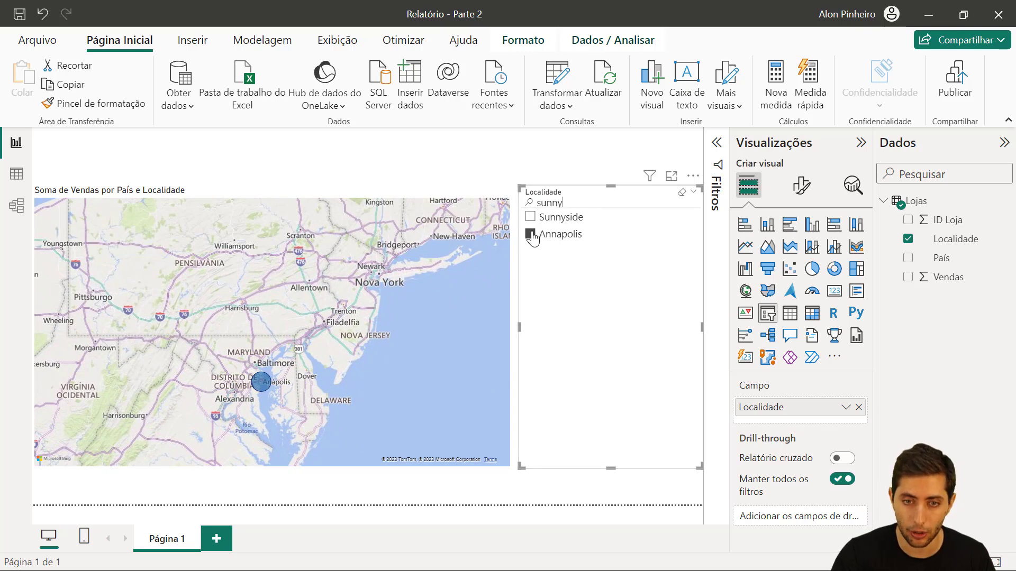
click(530, 234)
click(531, 218)
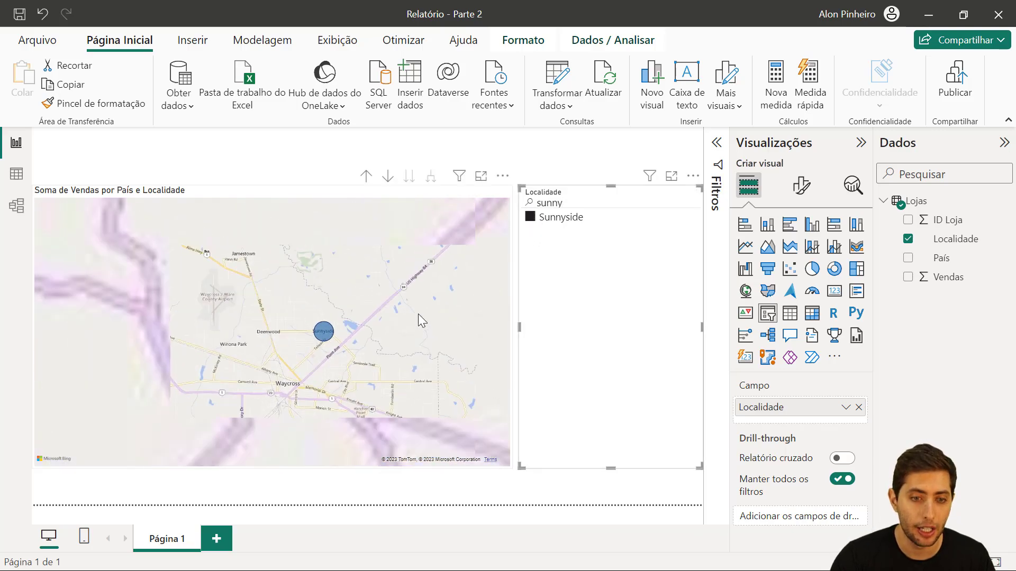
scroll(344, 349, down, 5)
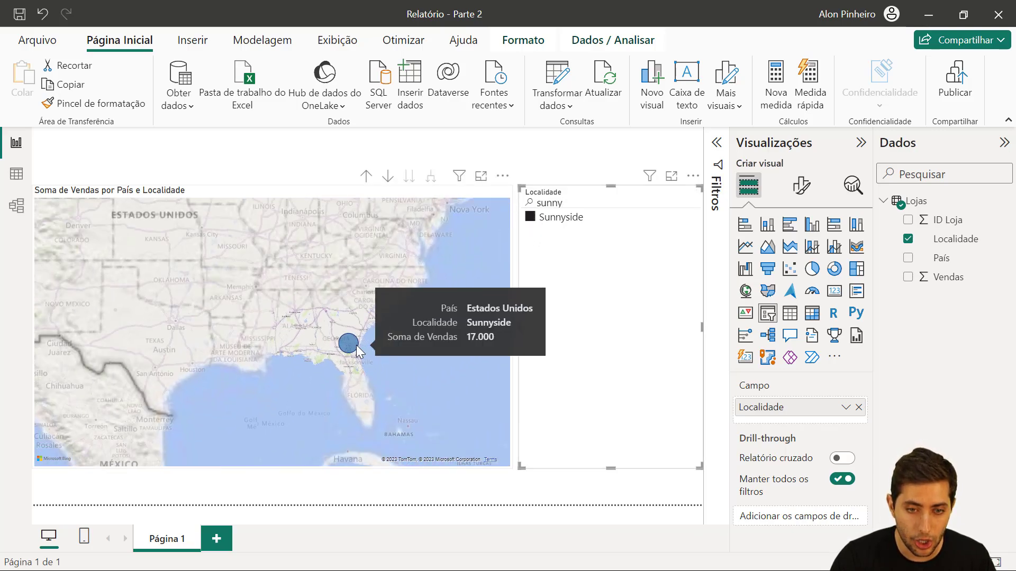
scroll(398, 357, down, 3)
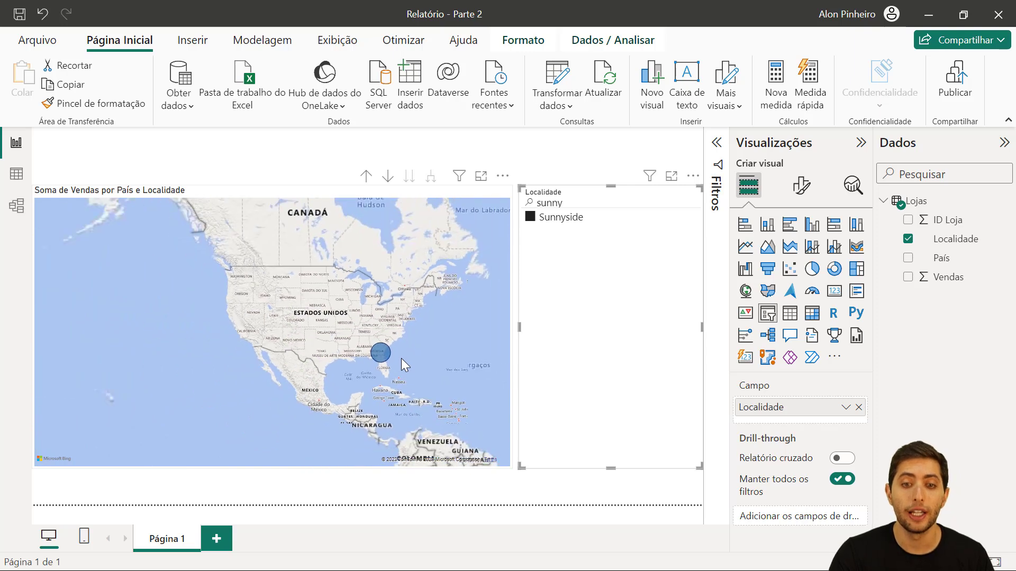
Clear the Sunnyside filter, delete the Localidade slicer, and select the map visual.
click(542, 221)
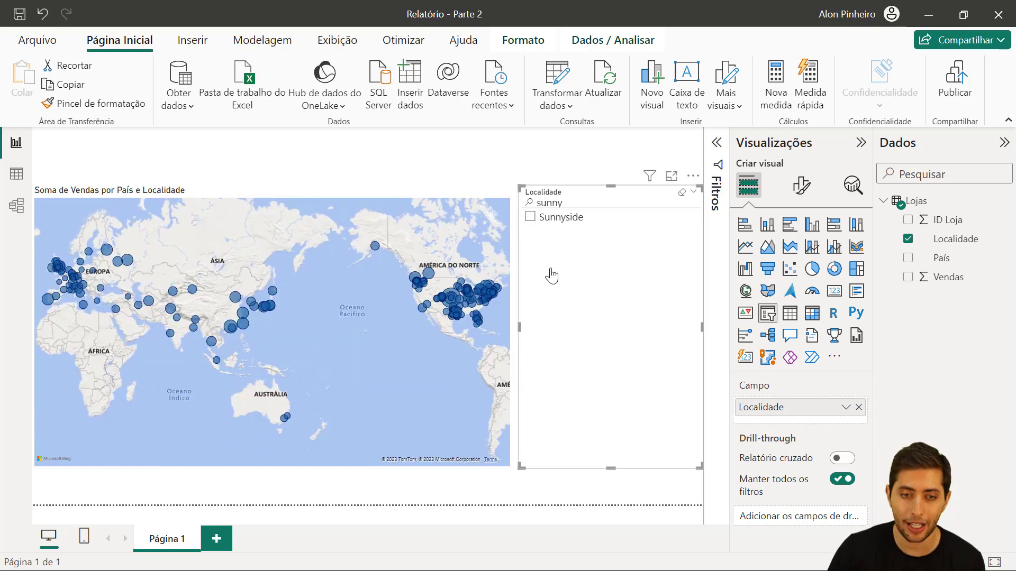
key(Delete)
click(502, 342)
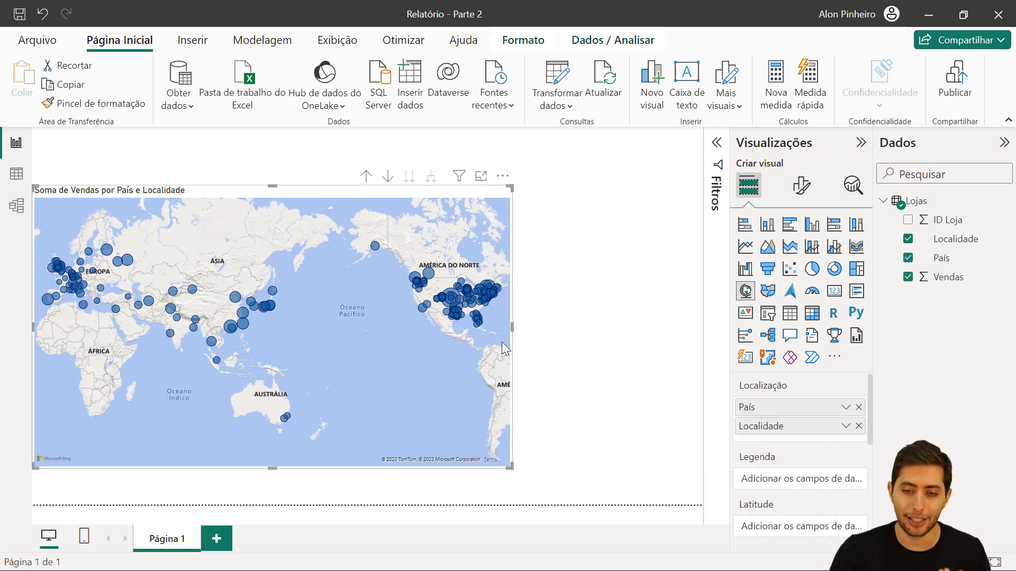
drag(802, 410, 733, 407)
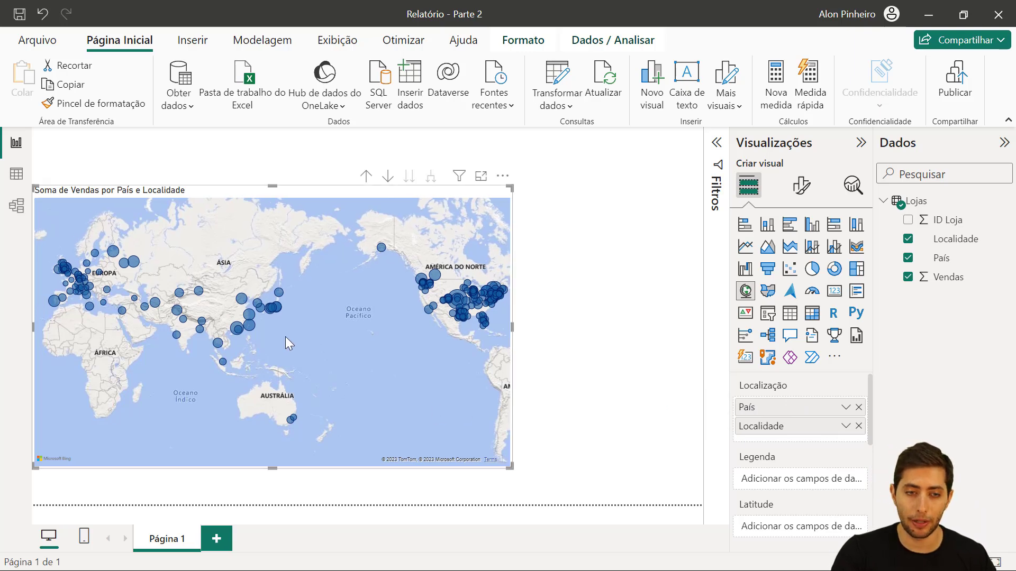
Add a new calculated column to the Lojas table in the data view.
click(16, 175)
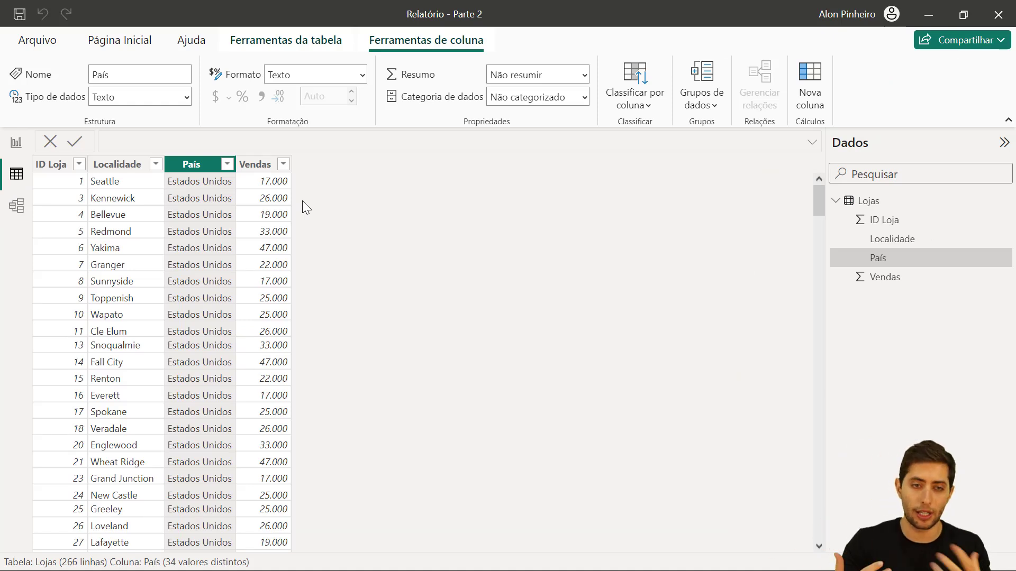
right_click(257, 209)
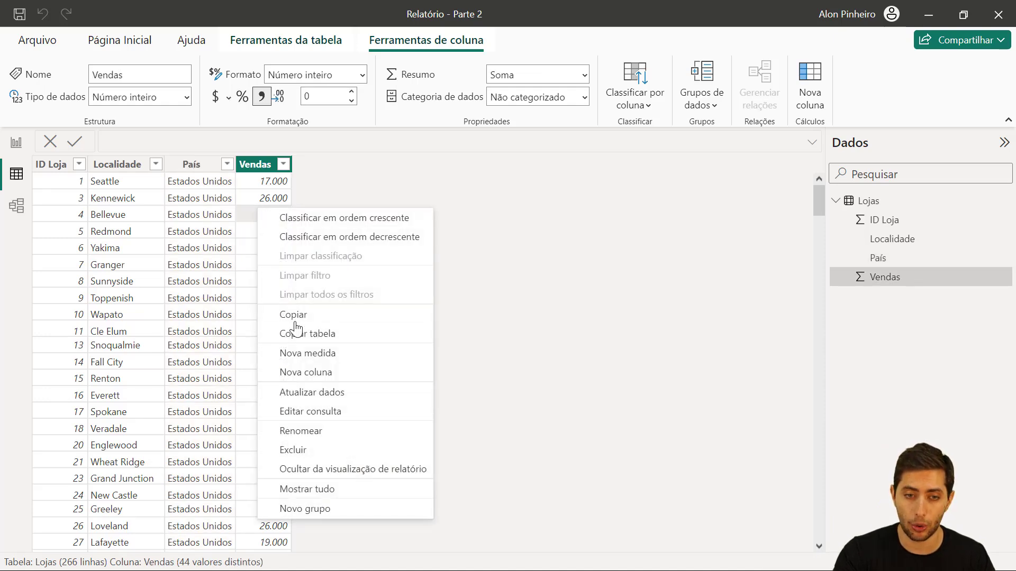
click(300, 373)
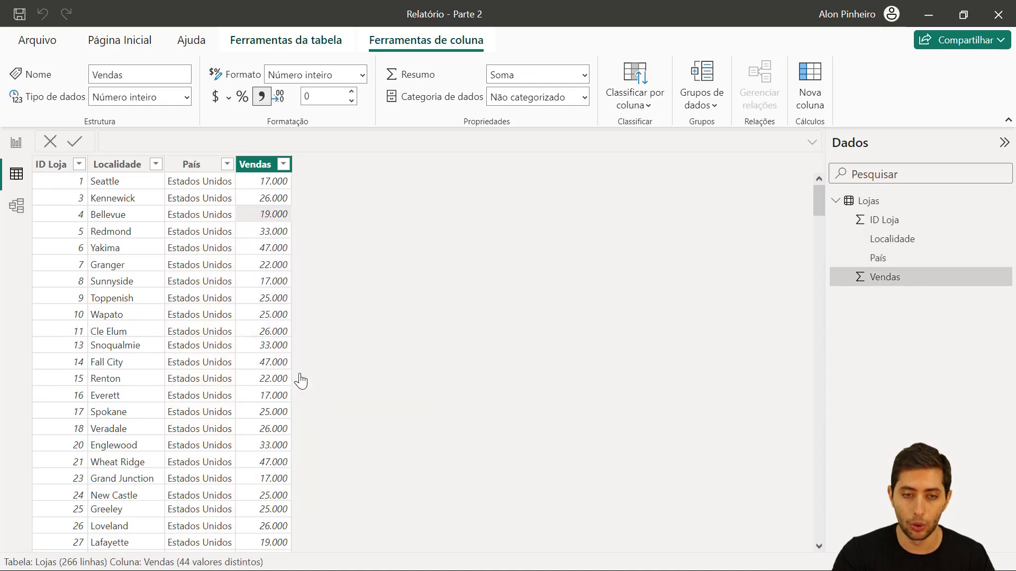
scroll(323, 139, up, 3)
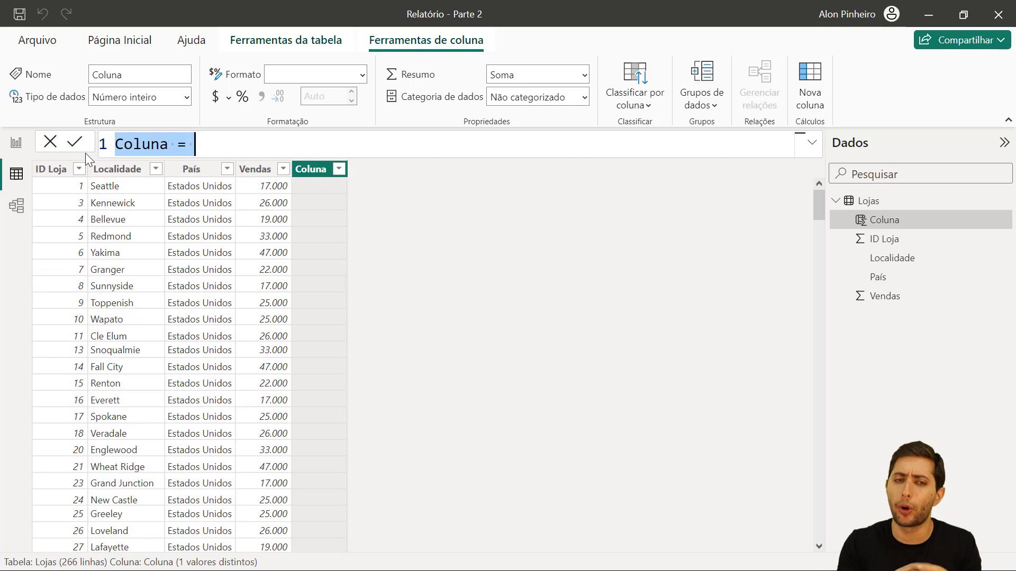
Name the new column "Localidade + País" in its formula.
key(ctrl+Left)
key(ctrl+Left)
key(ctrl+shift+Right)
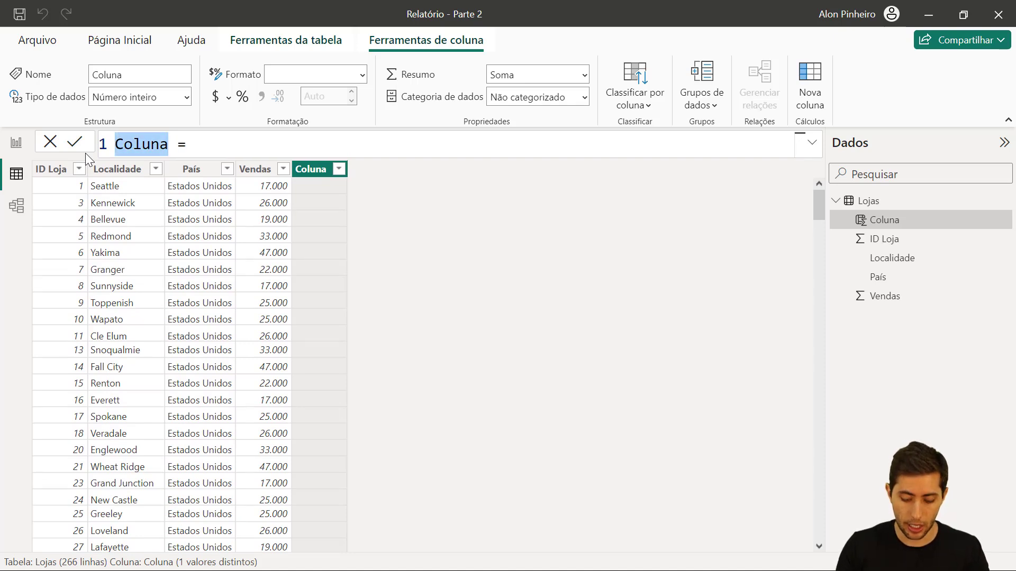
text(Localidade)
text( + País)
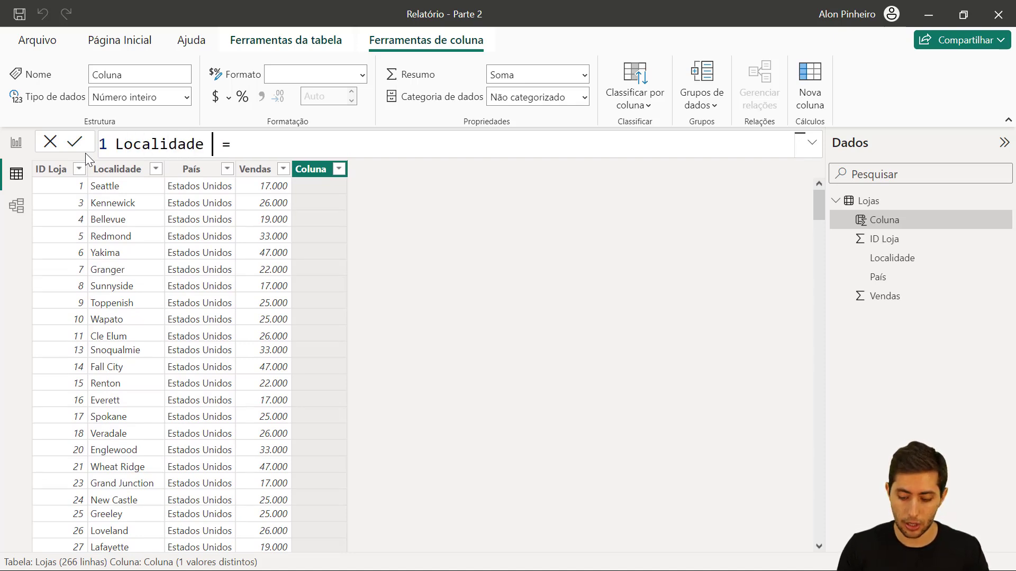
Start the Localidade + País formula with Lojas[Localidade] joined to a comma-and-space text separator.
key(Right)
key(Right)
key(Right)
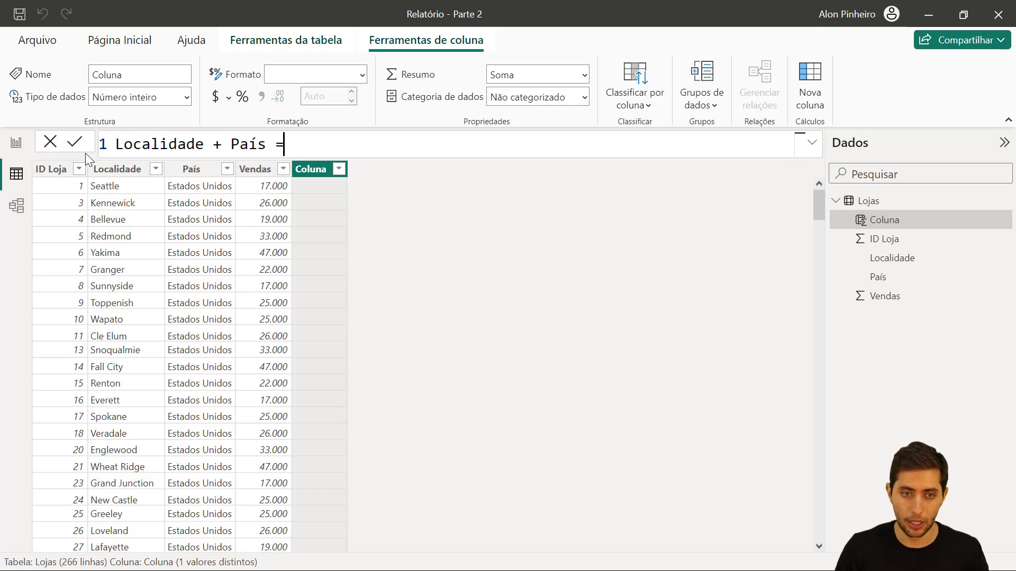
text(locali)
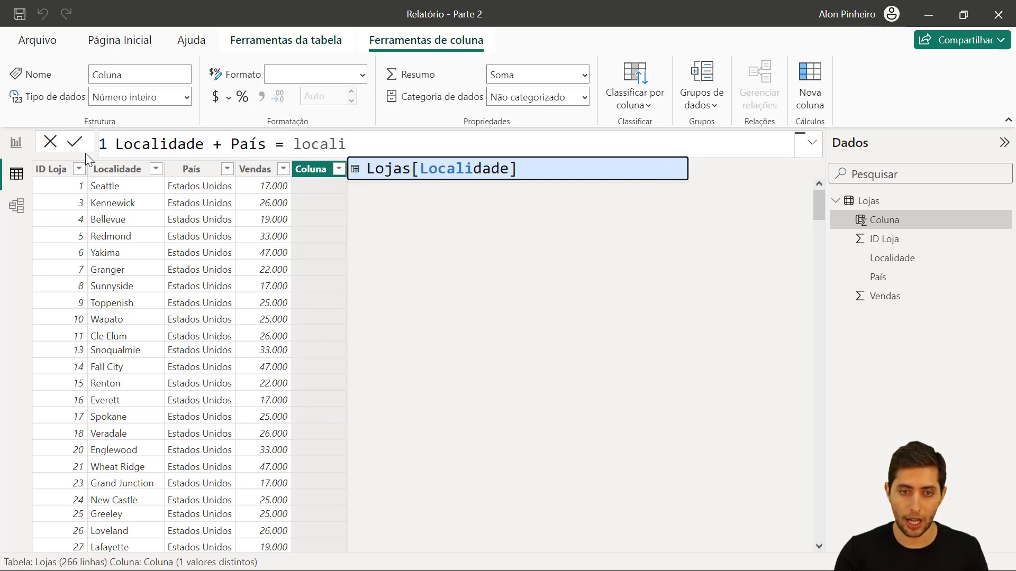
click(440, 169)
text(&)
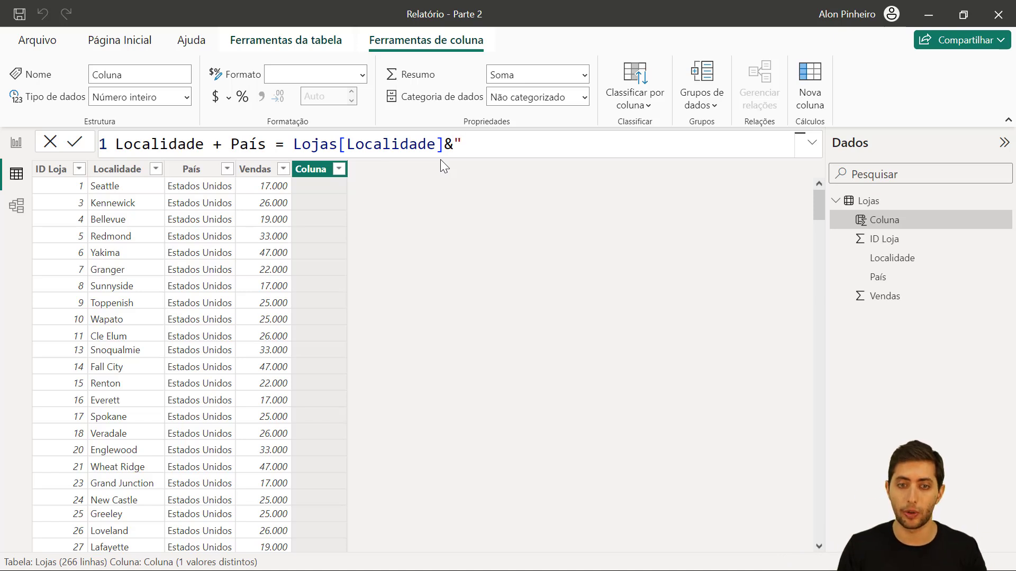
text(,)
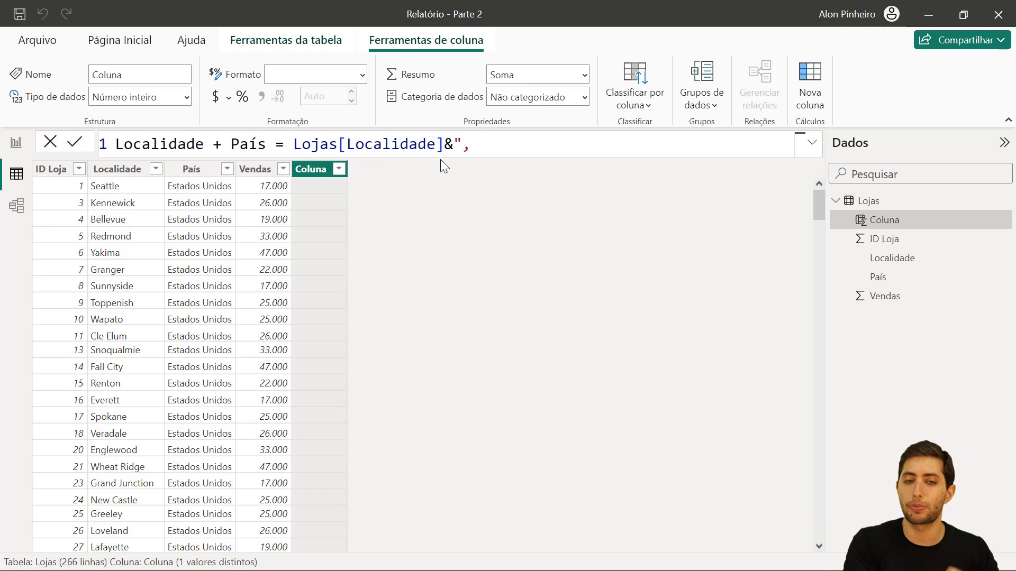
text(")
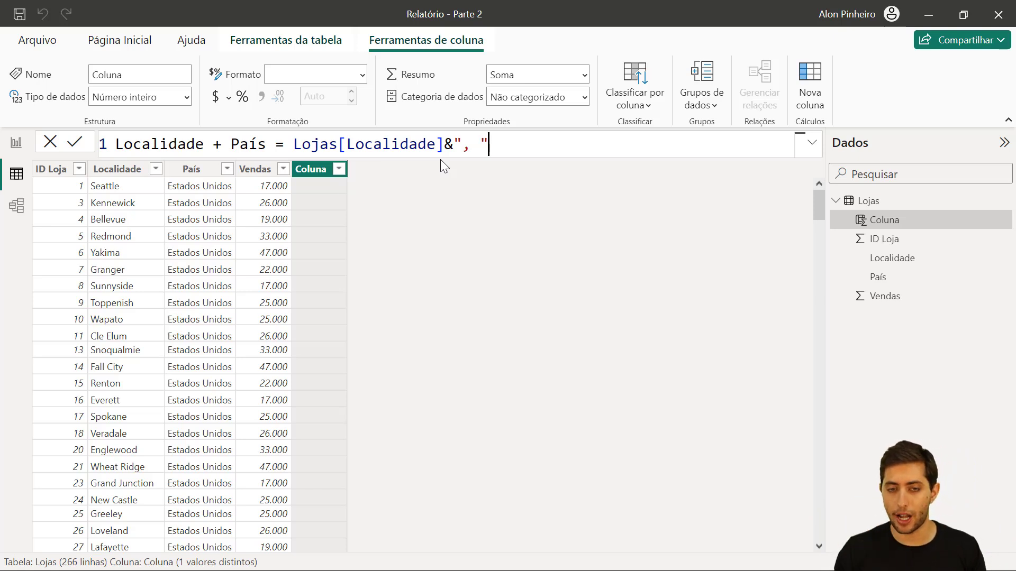
Append Lojas[País] to the formula with the & operator and commit the Localidade + País column.
text(&)
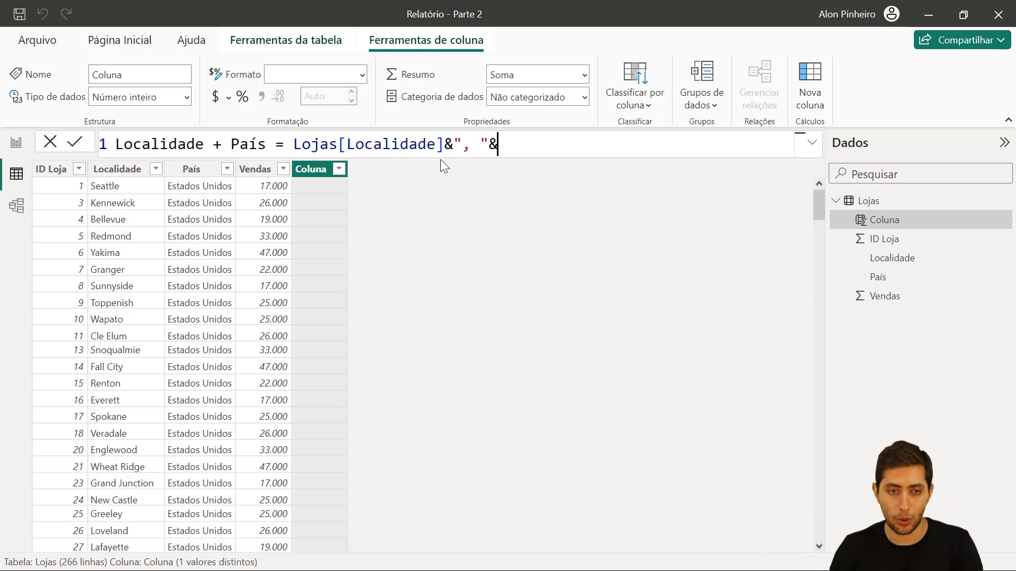
text(país)
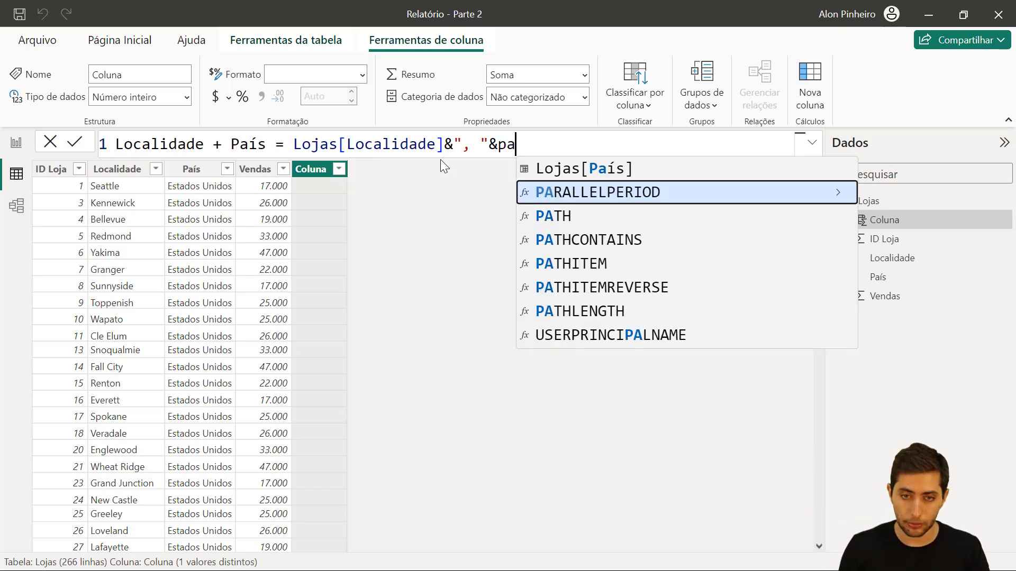
key(BackSpace)
key(BackSpace)
key(BackSpace)
key(BackSpace)
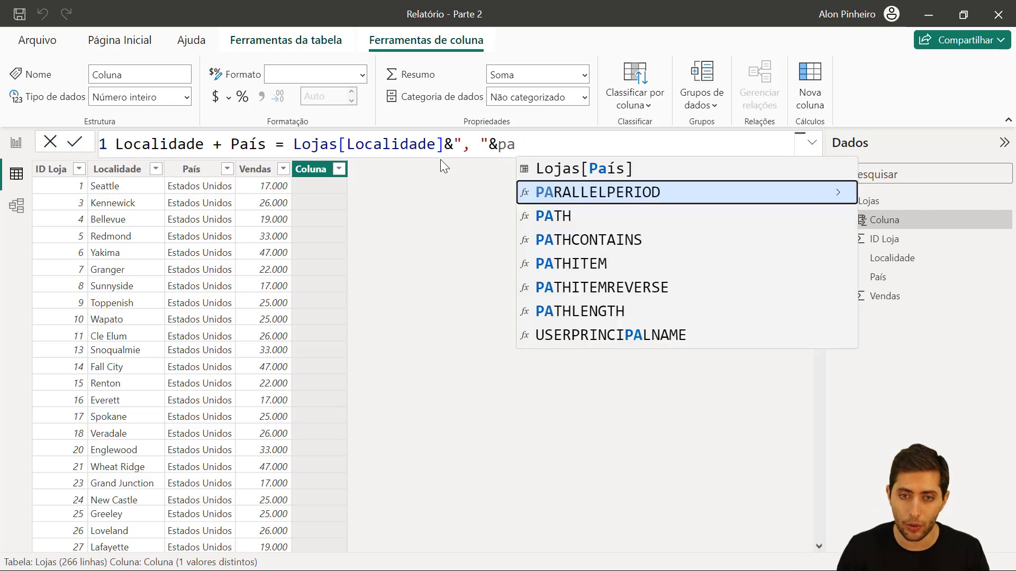
text(pa)
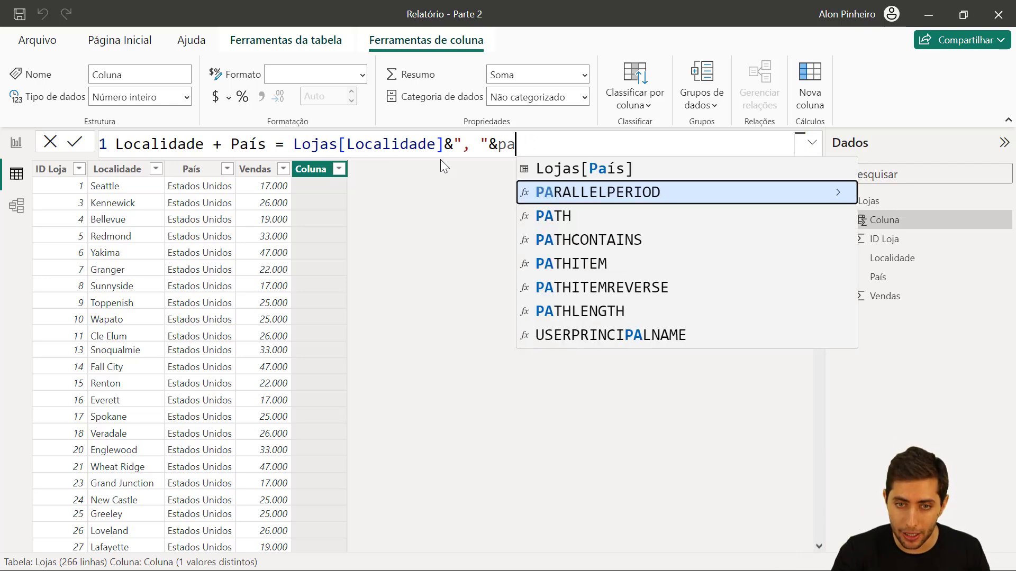
click(614, 168)
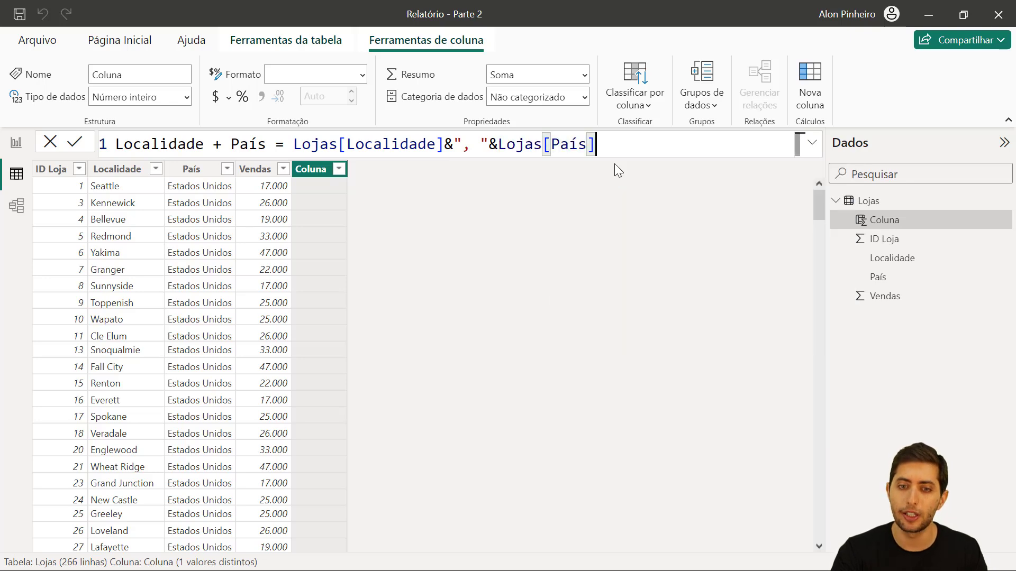
key(Return)
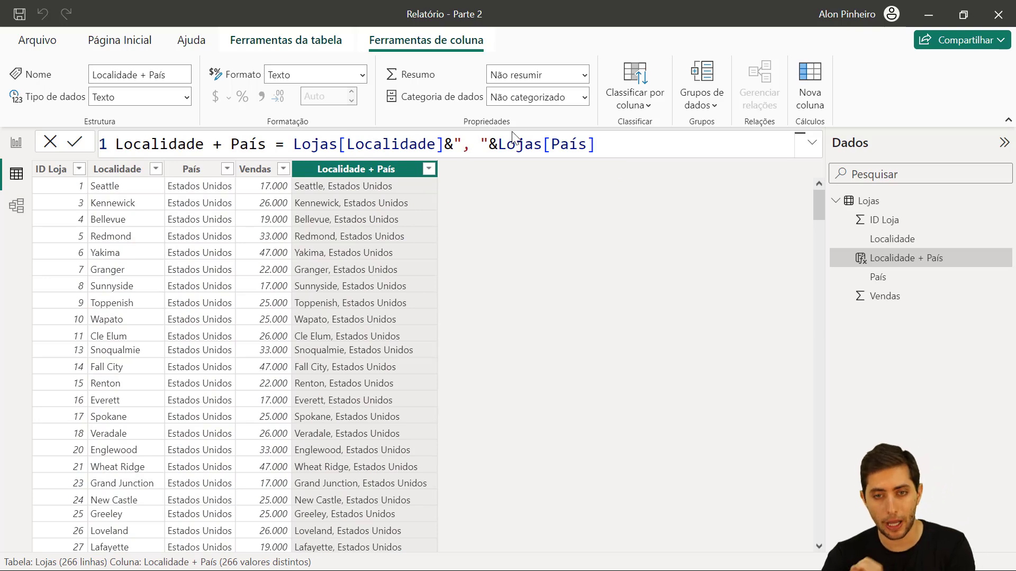
Replace País and Localidade with the Localidade + País column as the map's location field in the report, and inspect the bubbles.
click(17, 151)
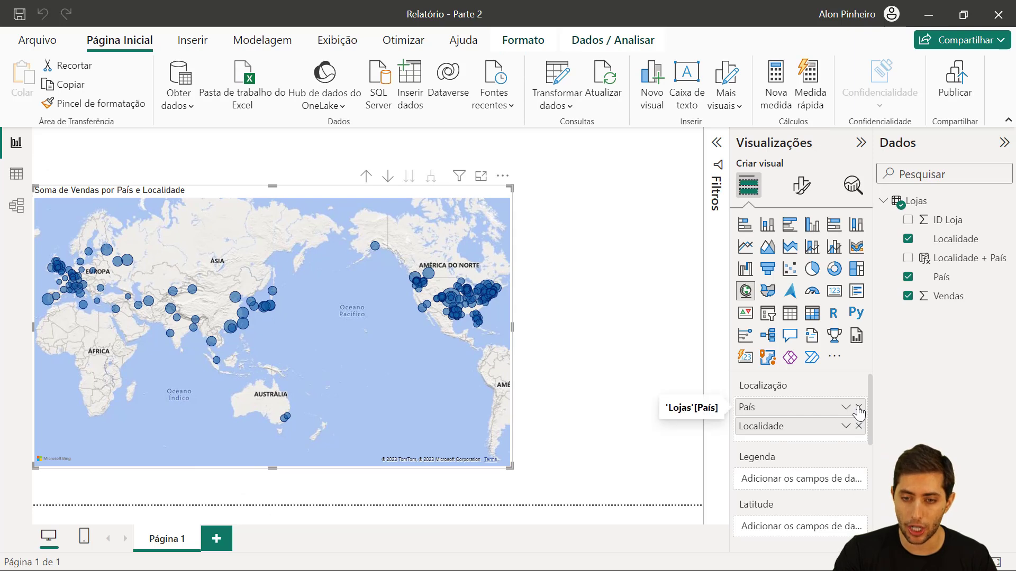
click(859, 407)
click(858, 408)
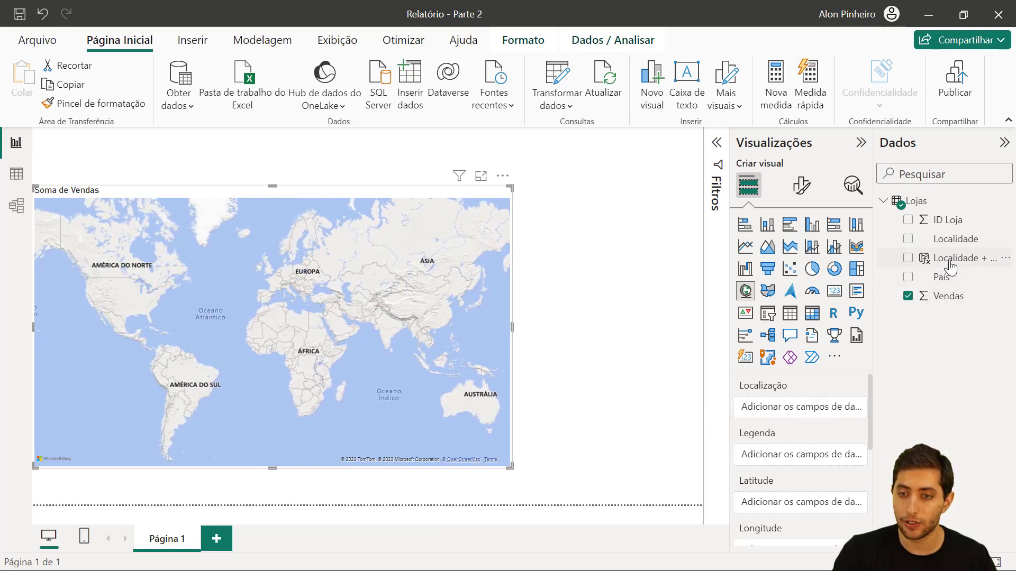
drag(951, 268, 809, 404)
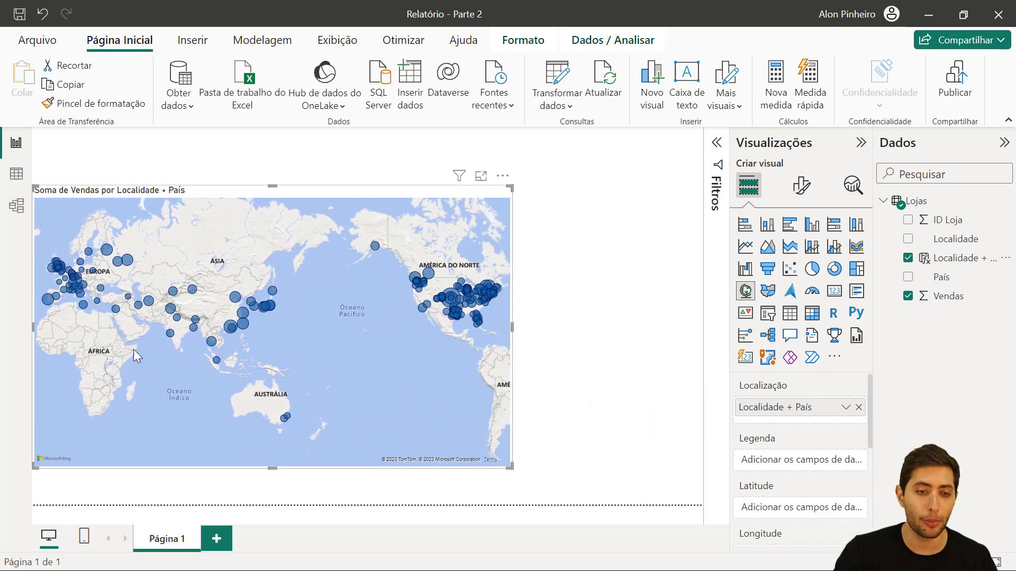
scroll(127, 354, down, 2)
scroll(221, 410, up, 3)
drag(221, 410, 269, 401)
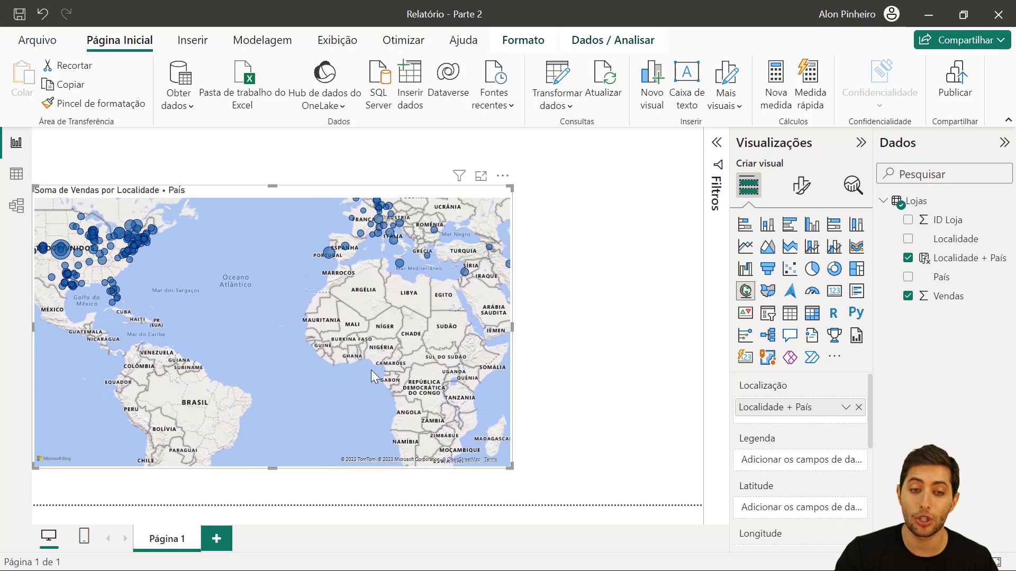
scroll(373, 377, down, 3)
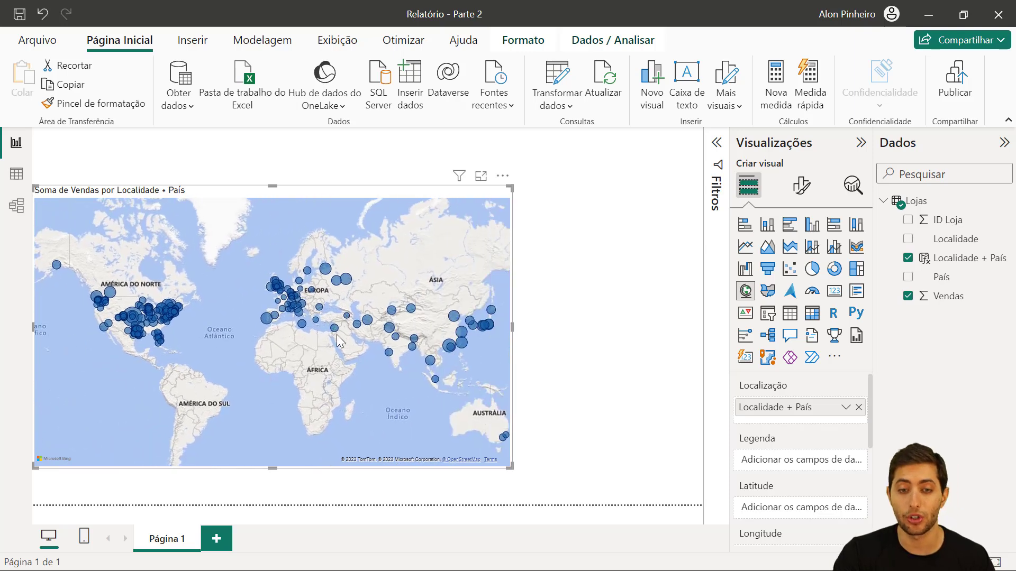
Set the data category of the País column in the Lojas table to País and return to the report view.
click(16, 178)
click(125, 174)
click(178, 164)
click(133, 165)
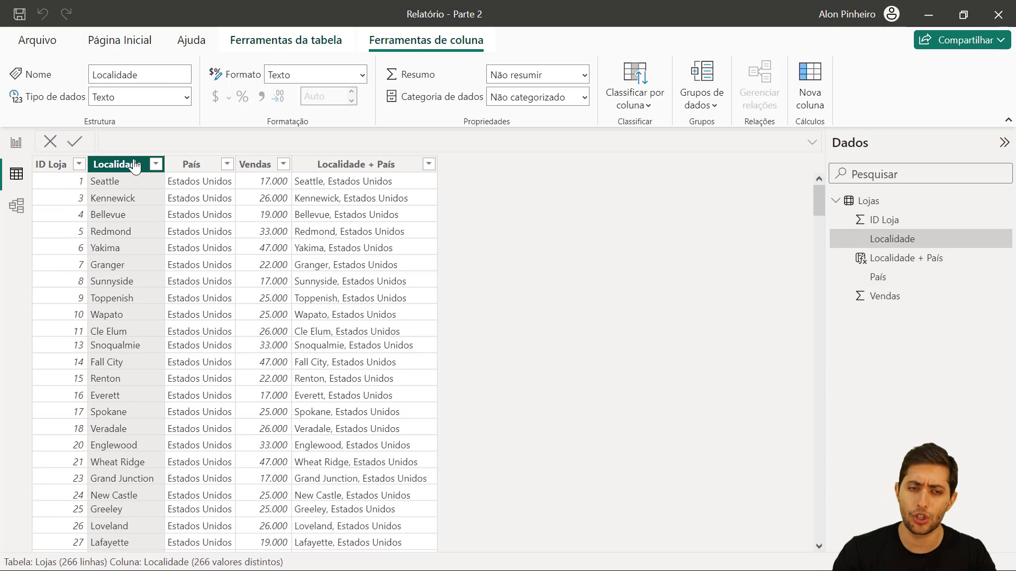
click(181, 164)
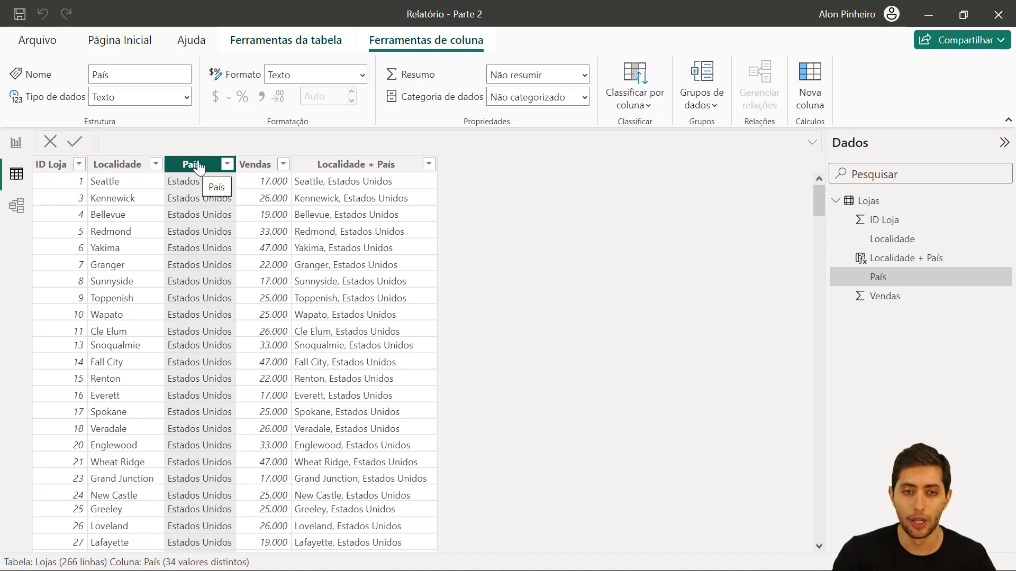
click(586, 96)
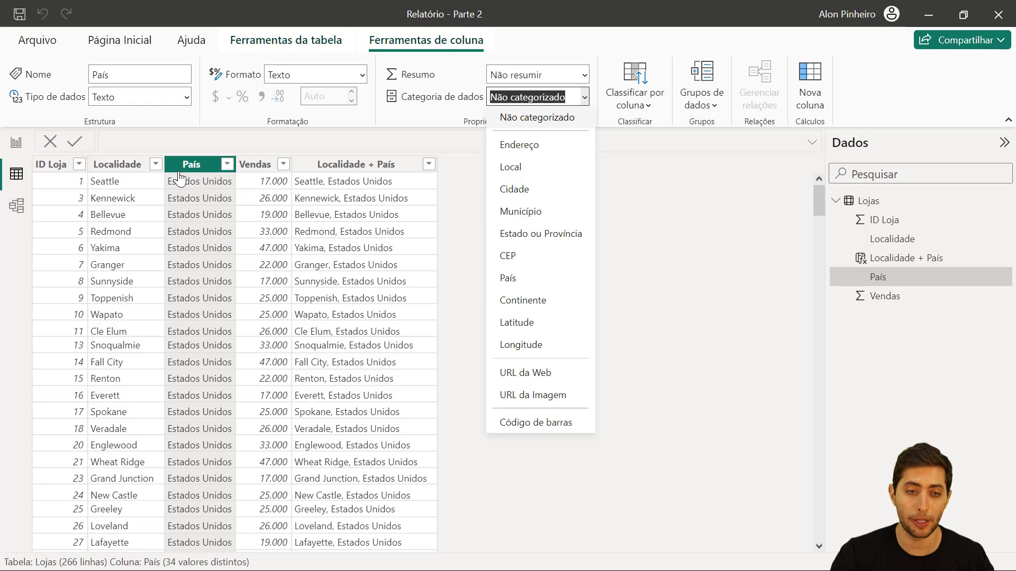
click(543, 282)
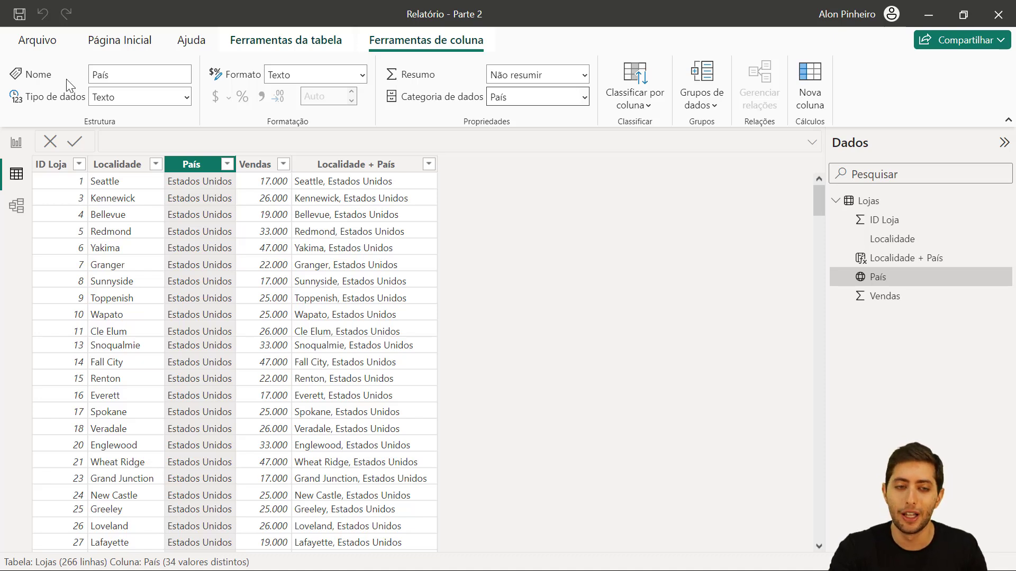
click(131, 169)
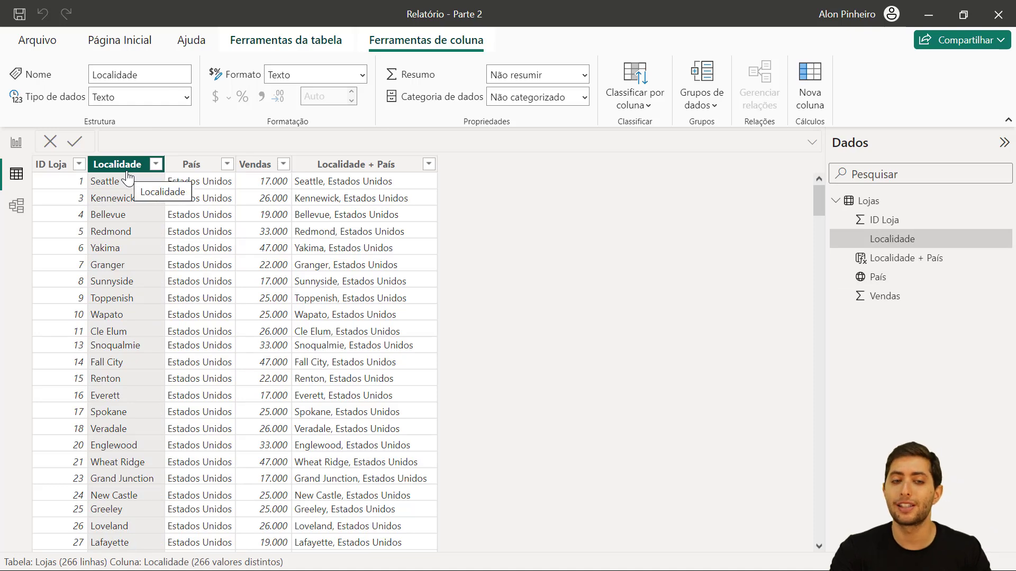
click(16, 142)
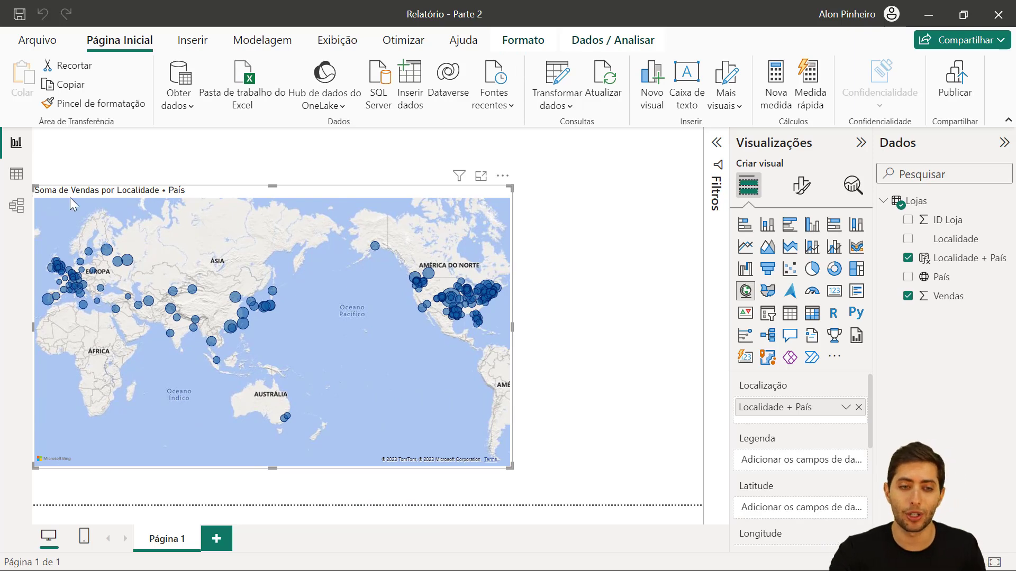
Add another calculated column to the Lojas table in the data view and name it "Cidade Ajustada".
click(15, 174)
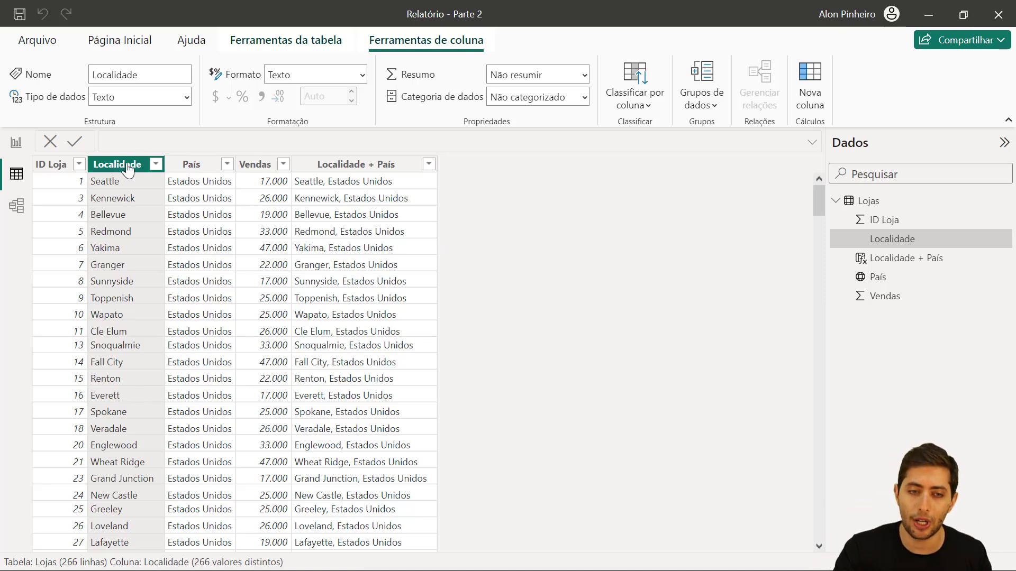
right_click(130, 200)
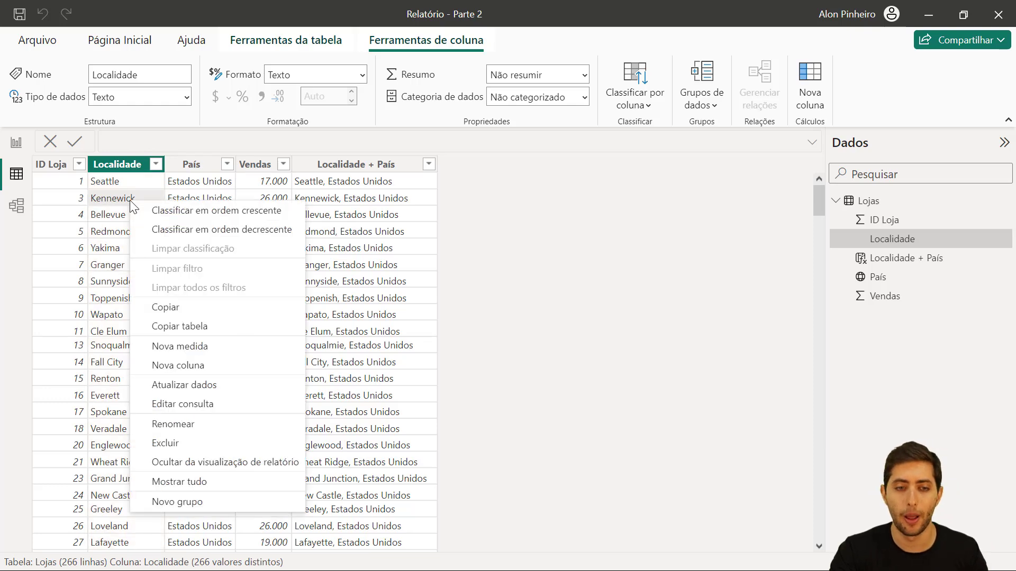
click(218, 371)
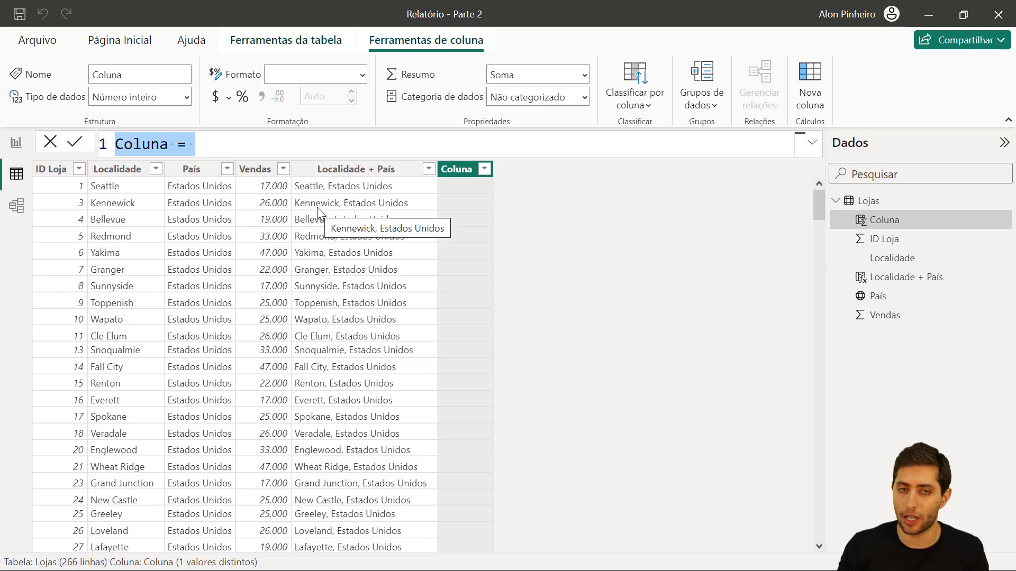
key(Home)
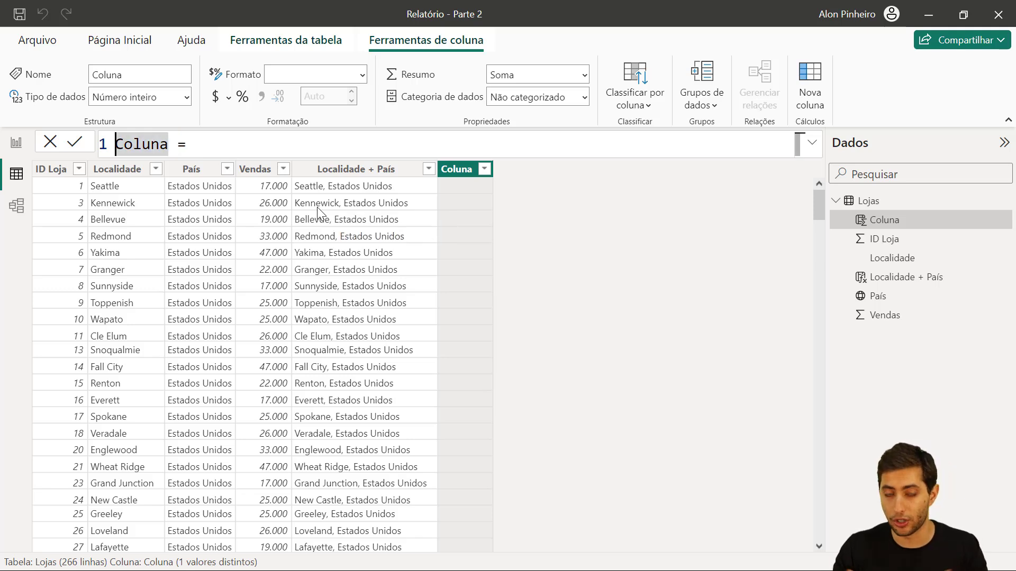
key(ctrl+shift+Right)
text(Cidade Ajus)
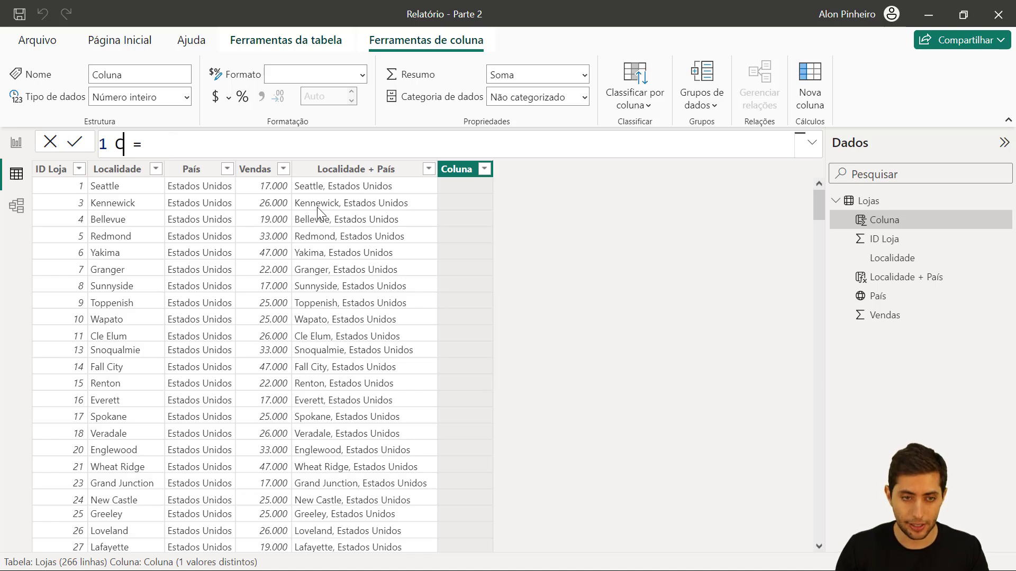
text(tada)
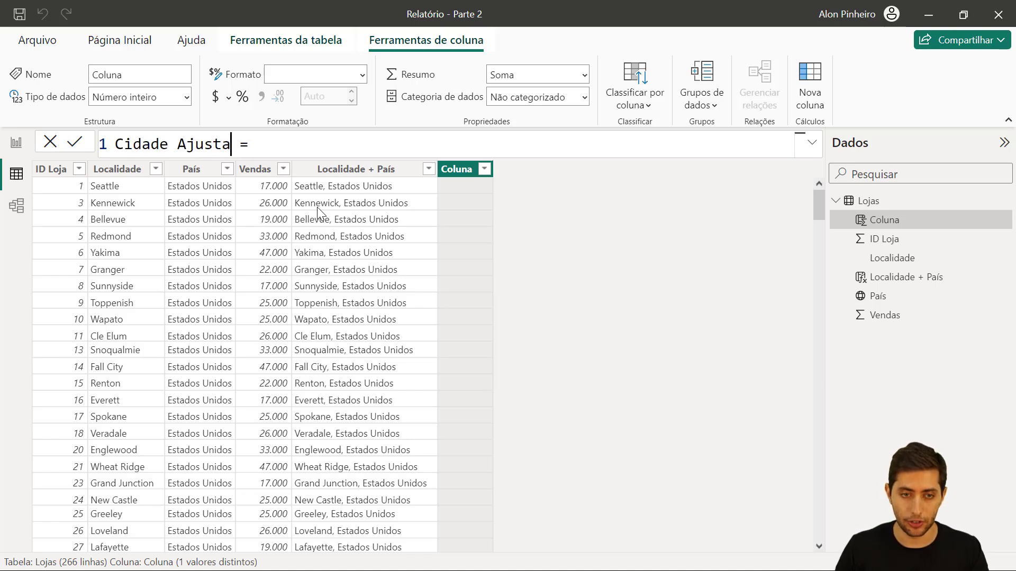
Define Cidade Ajustada as Lojas[Localidade]&" - Brasil" and commit the formula.
key(End)
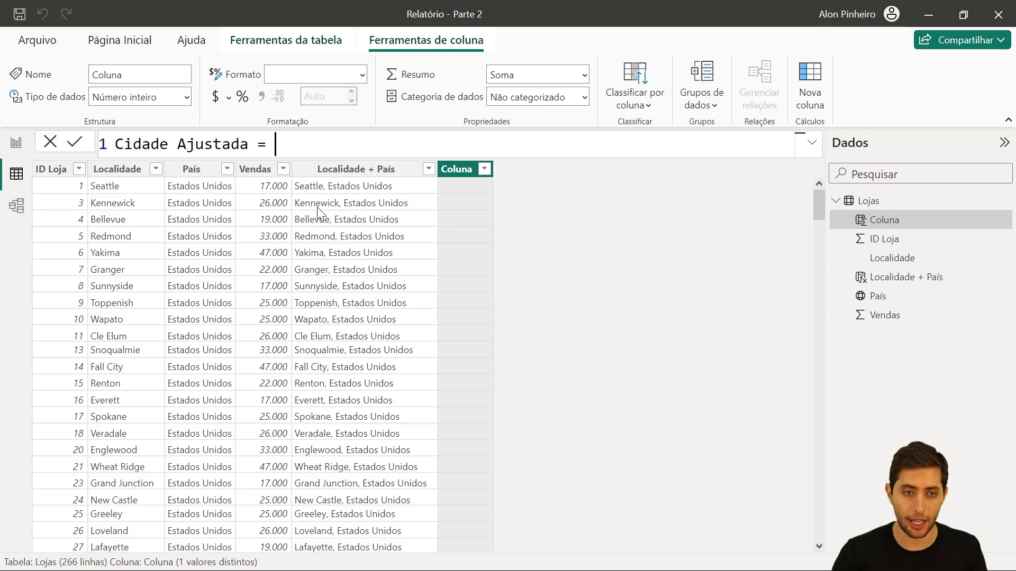
text(locali)
key(Tab)
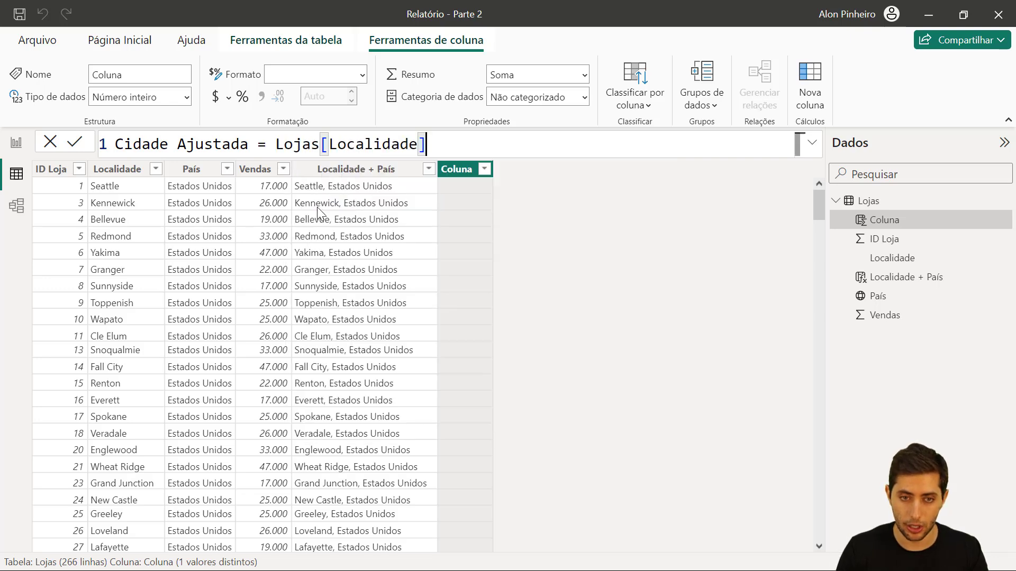
text(&")
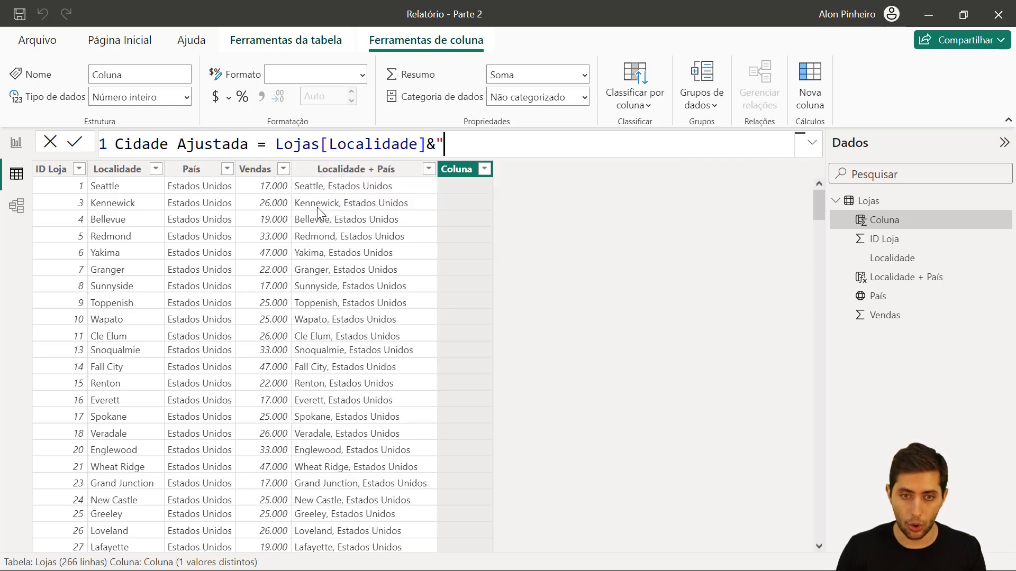
text( - )
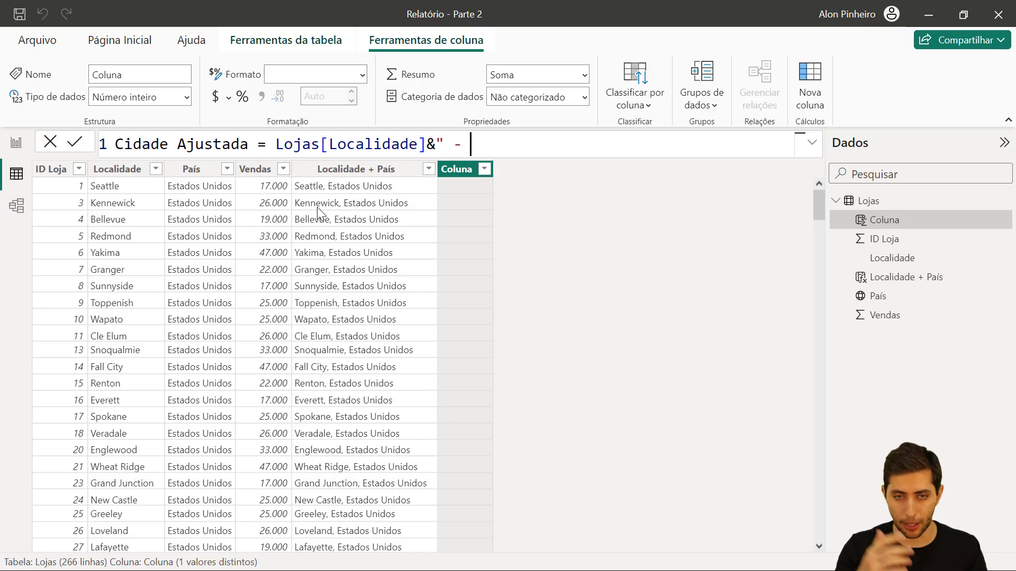
text(Brasil")
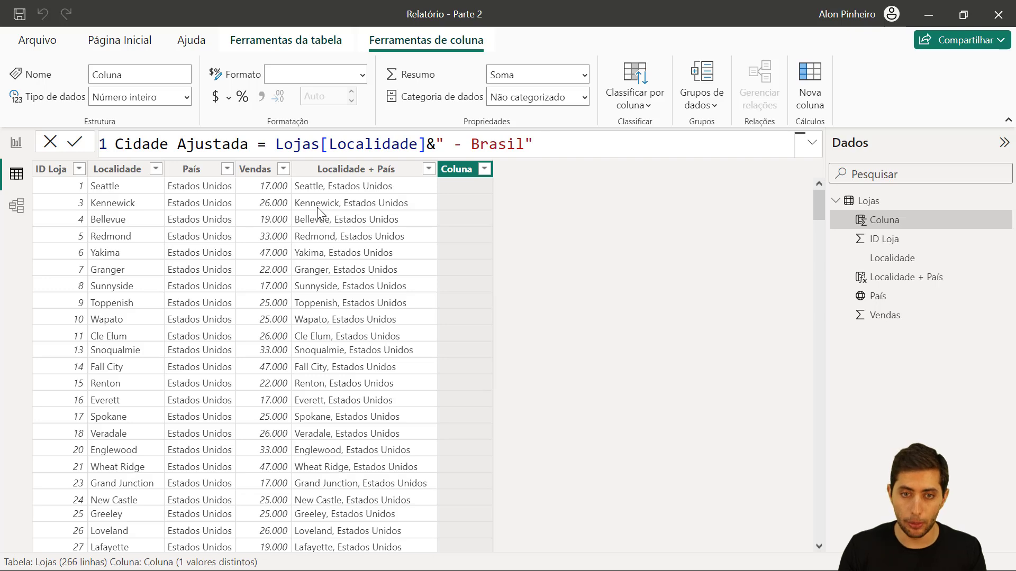
key(Return)
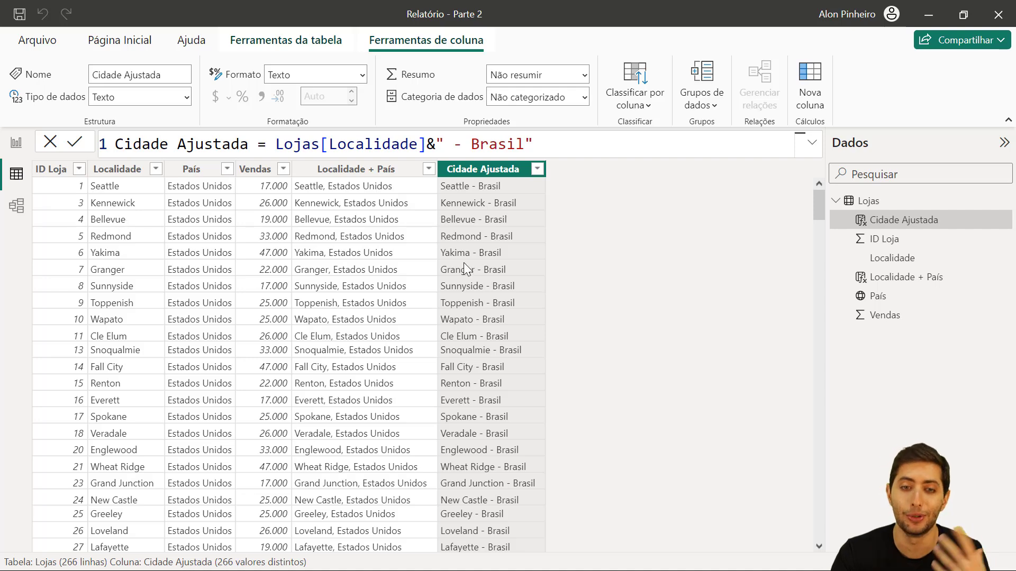
Delete the Cidade Ajustada column from the Lojas table and return to the report view.
scroll(469, 262, down, 2)
scroll(472, 272, up, 2)
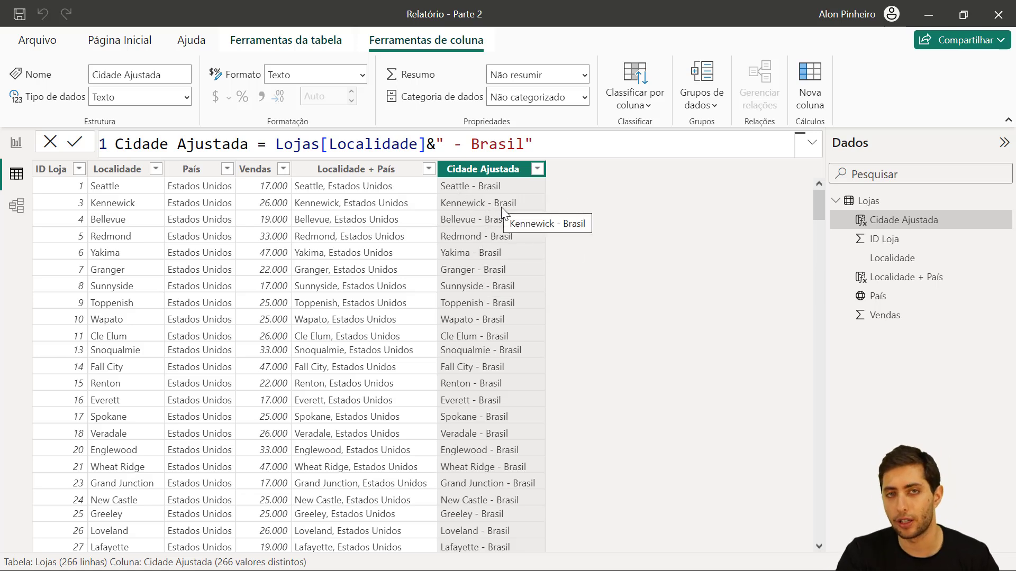
right_click(496, 175)
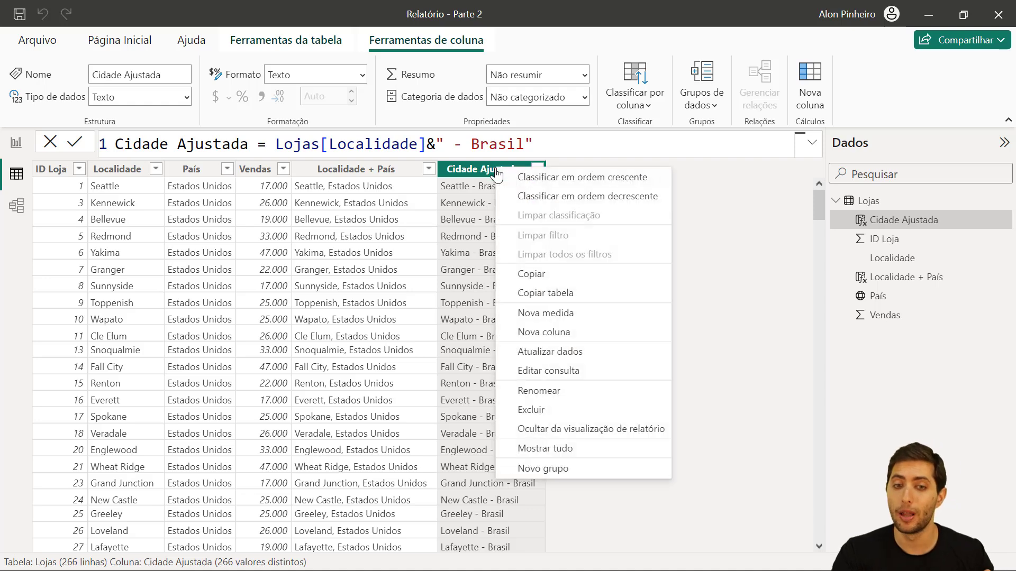
click(552, 409)
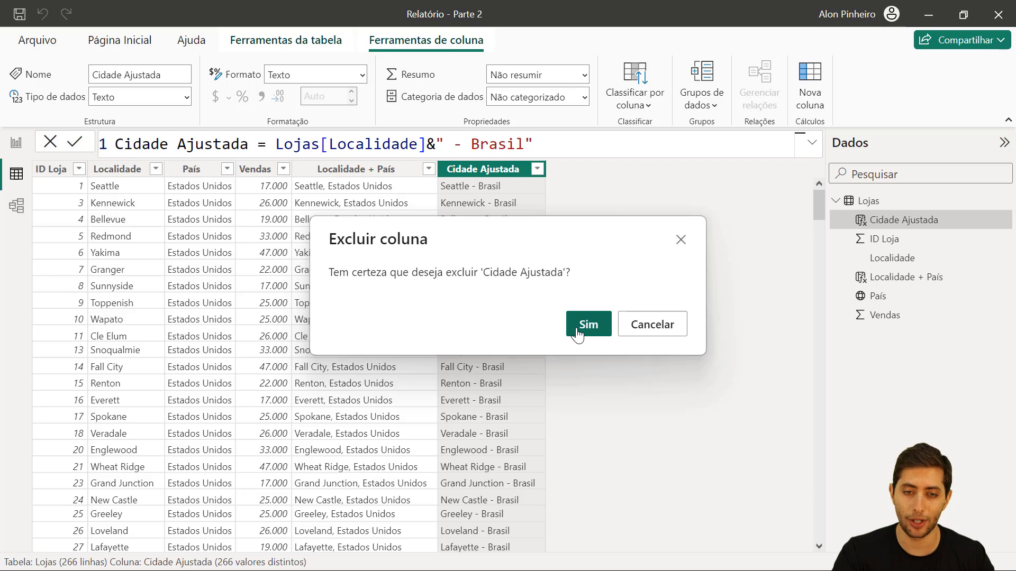
click(577, 331)
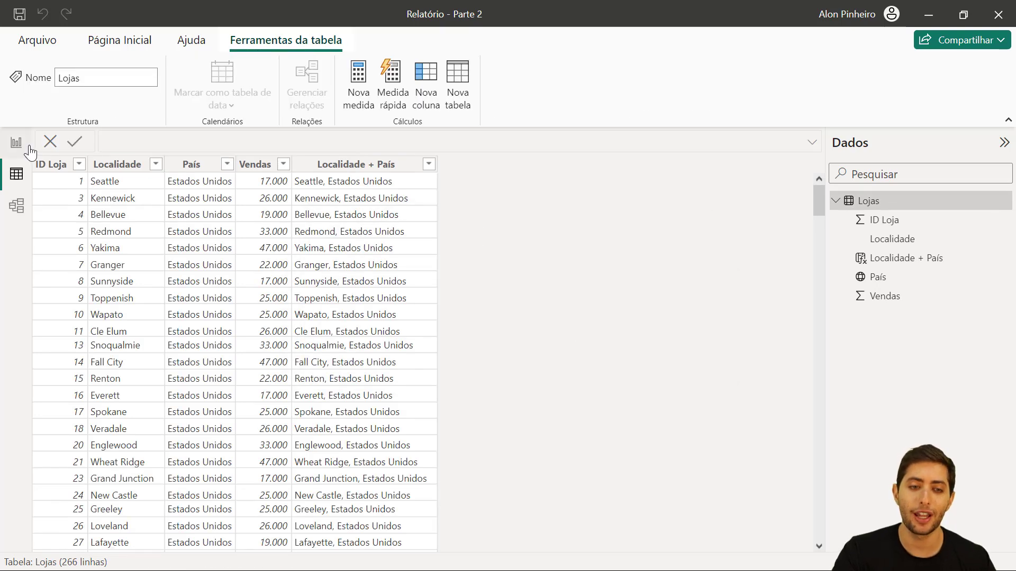
click(29, 150)
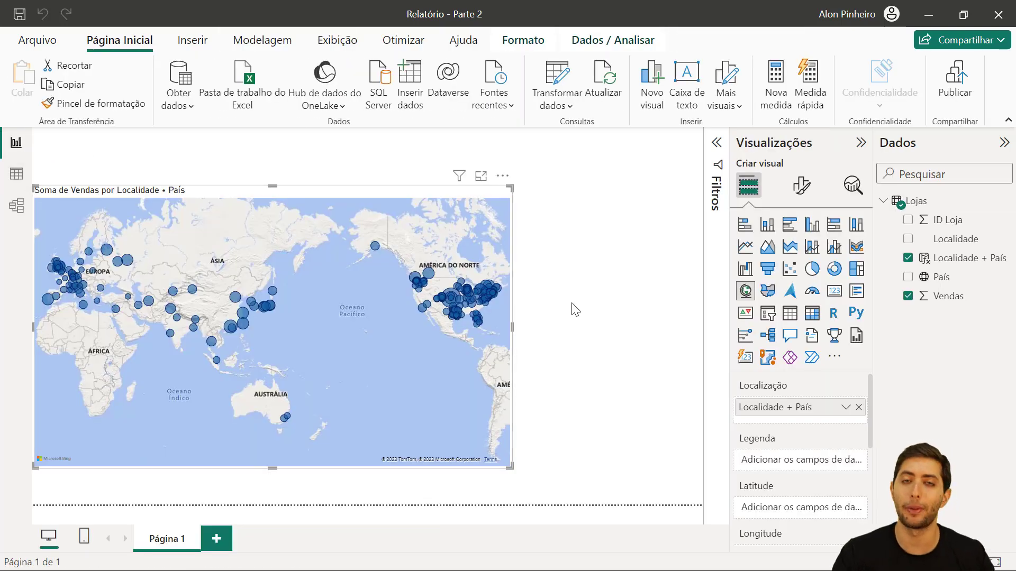